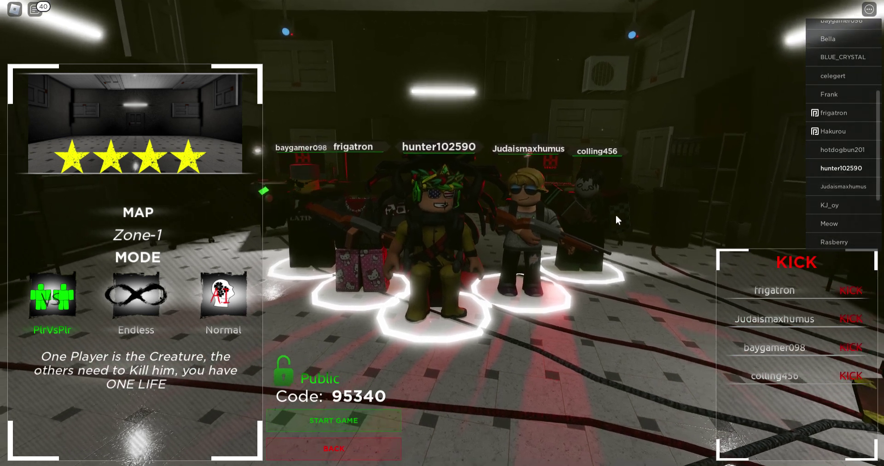
Start the PlrVsPlr round on Zone-1 and teleport to the intermission room.
click(333, 427)
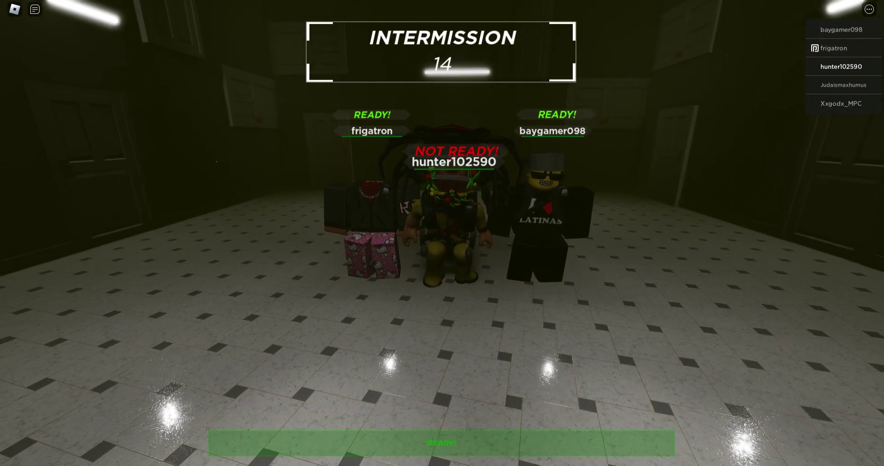
Mark yourself ready and lock the first-person view for the Day 1 spawn.
click(487, 448)
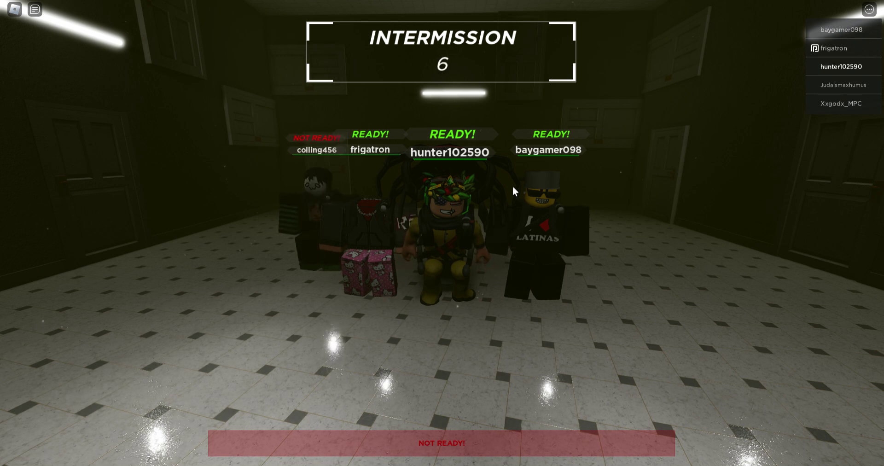
key(shift)
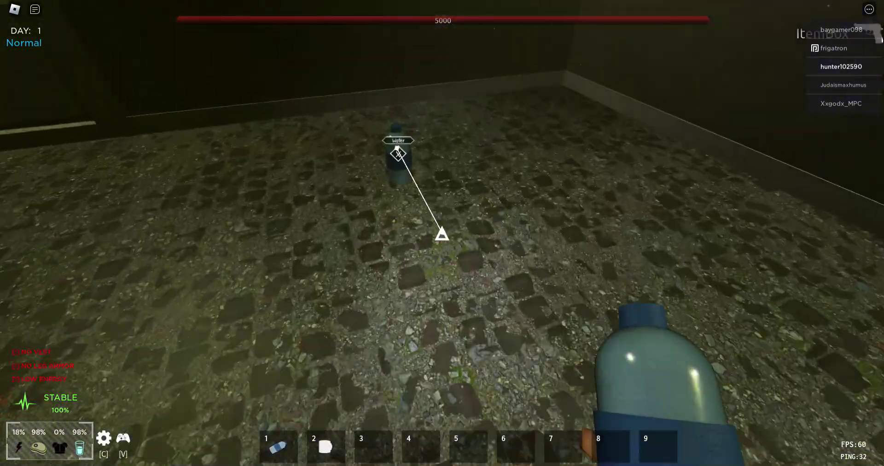
Drink the floor water bottle and ready a wooden wall from the item box.
key(e)
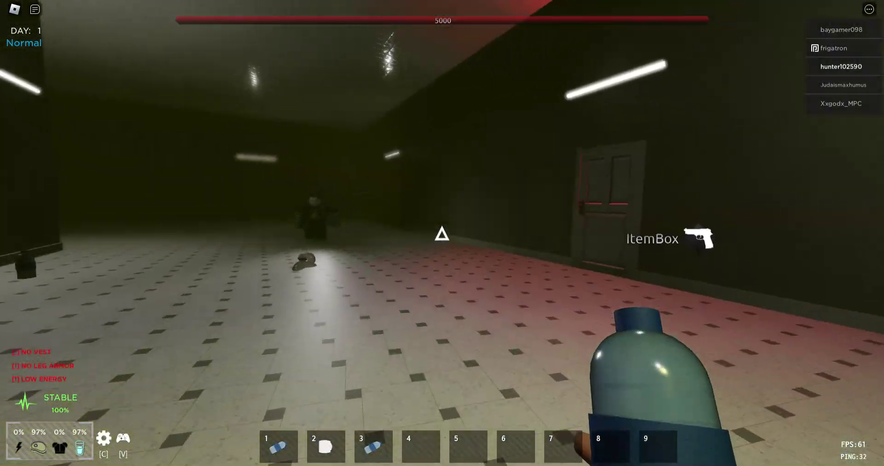
click(441, 235)
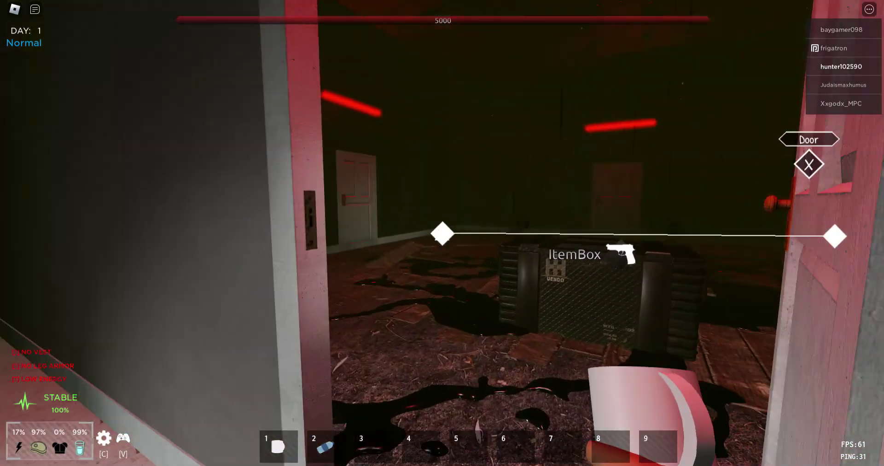
key(e)
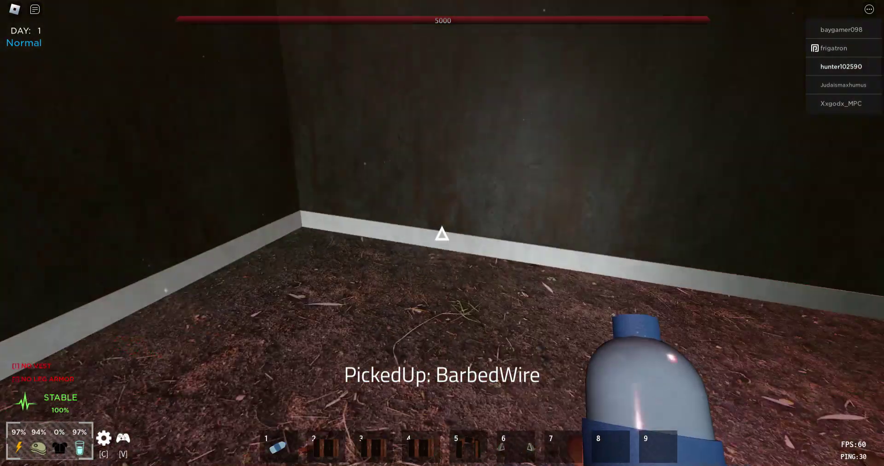
key(2)
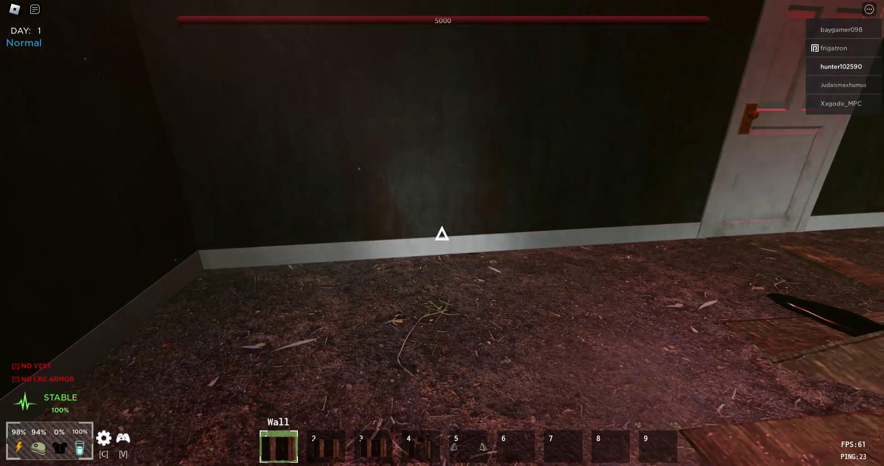
key(1)
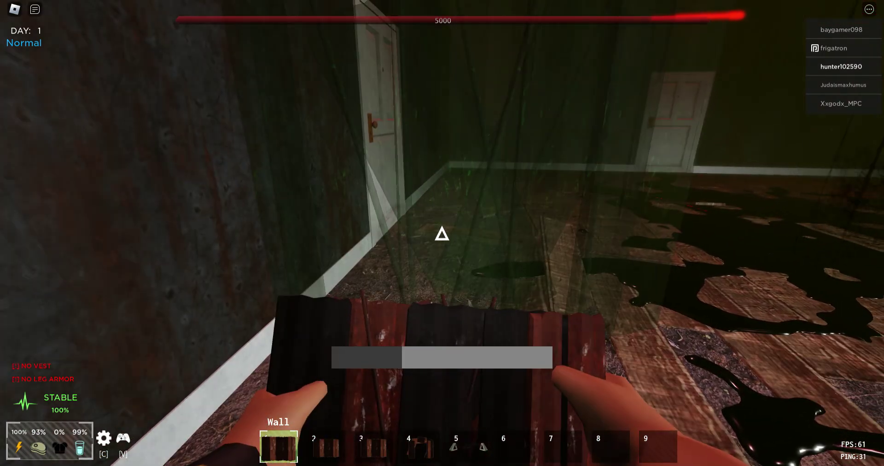
Build wooden walls across the room, delete a misplaced one, and position a doorway.
click(441, 235)
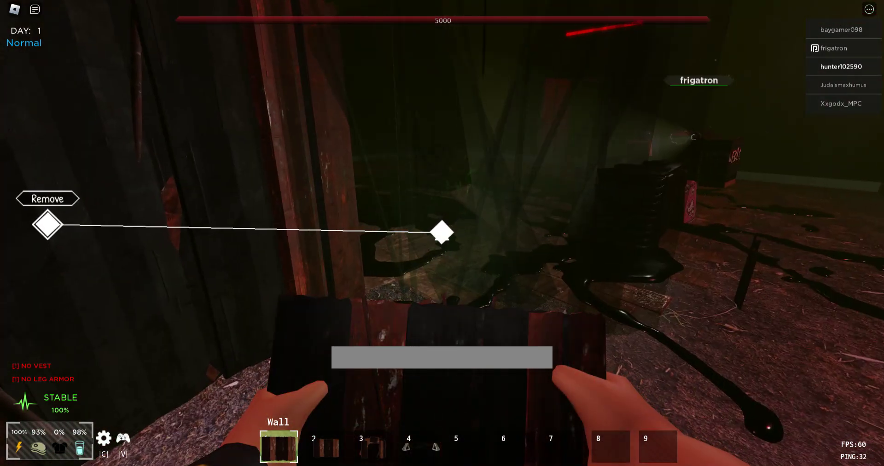
click(441, 233)
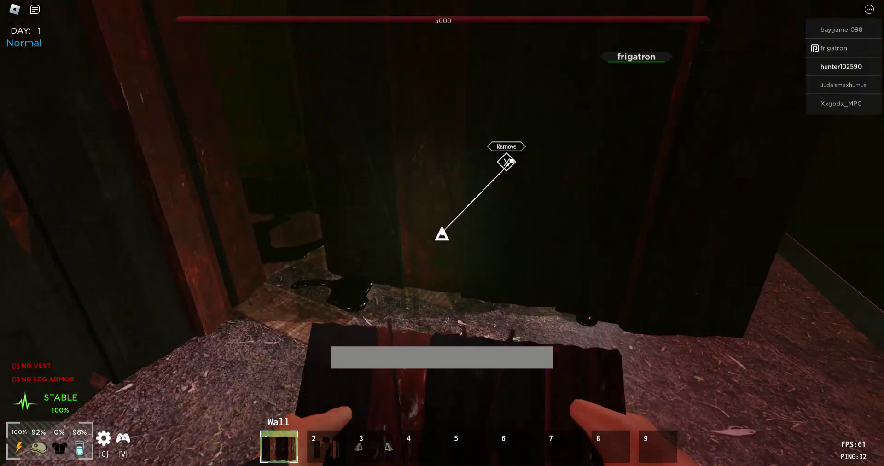
key(x)
click(447, 296)
click(442, 234)
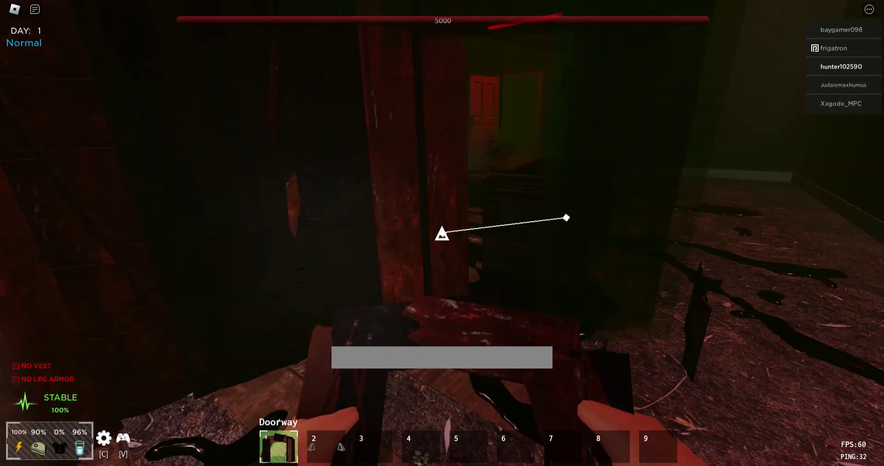
key(x)
key(x)
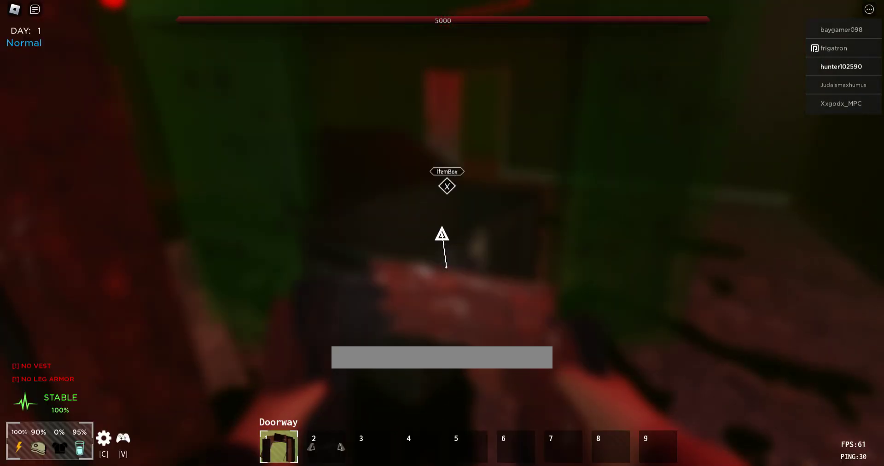
key(w)
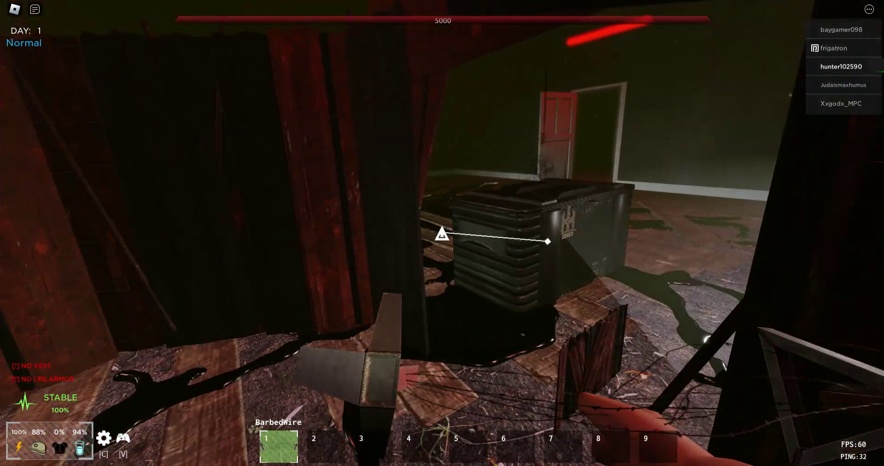
key(x)
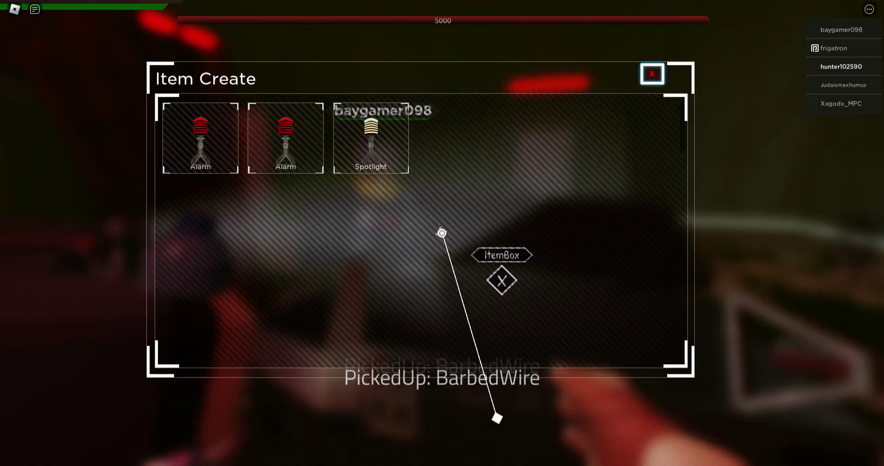
Place barbed wire directly in front of the barricaded room's doorway.
key(x)
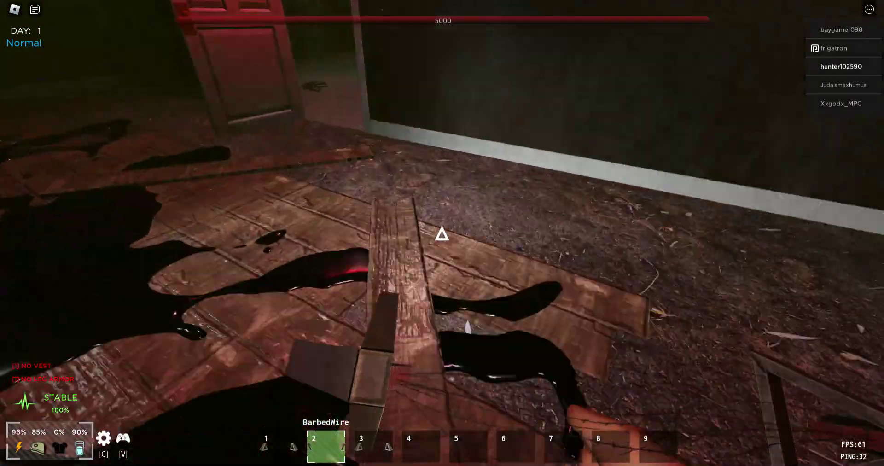
click(442, 234)
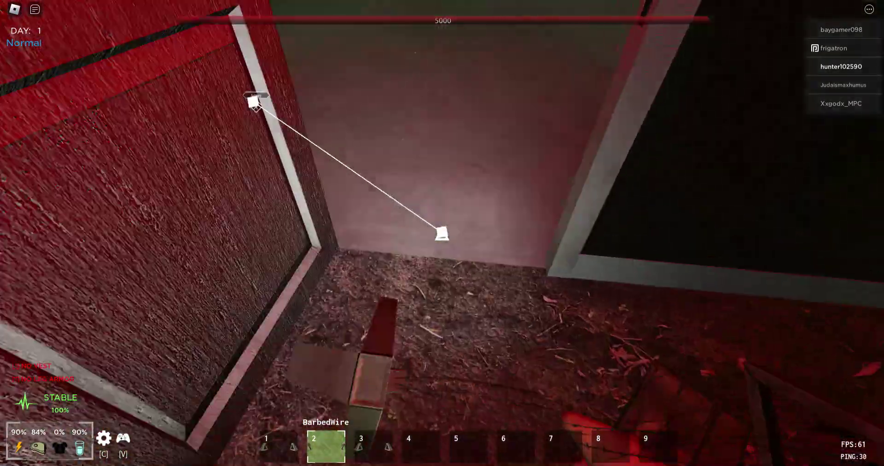
click(442, 234)
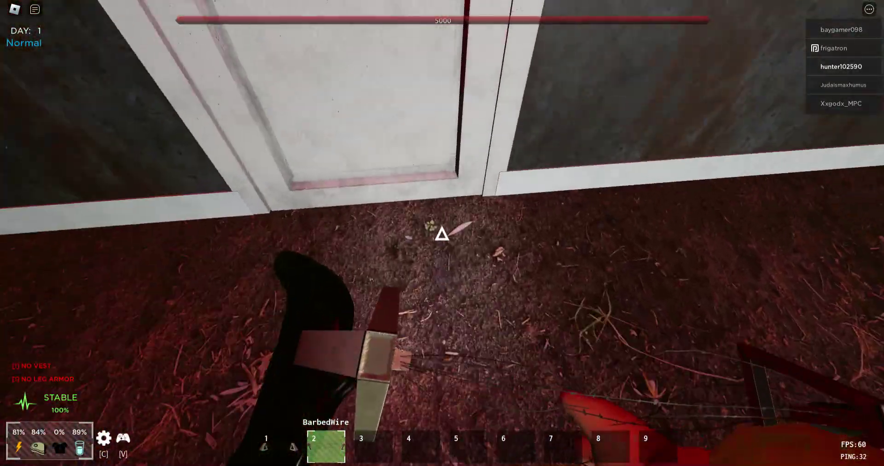
click(441, 234)
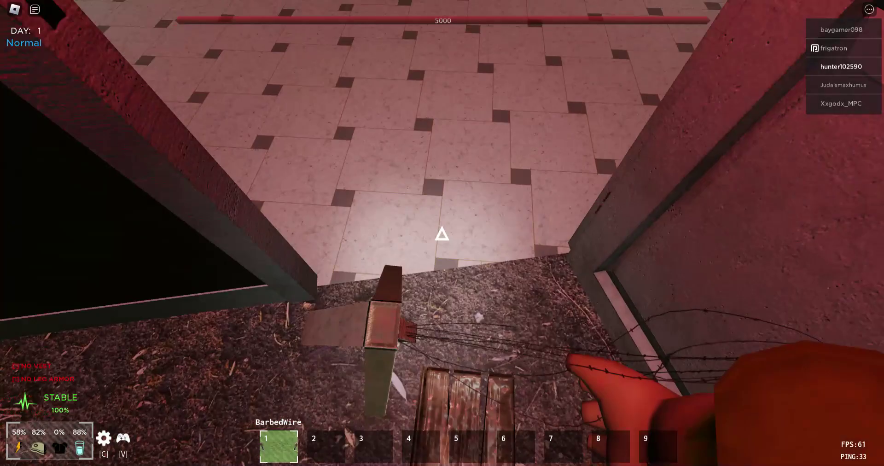
click(442, 234)
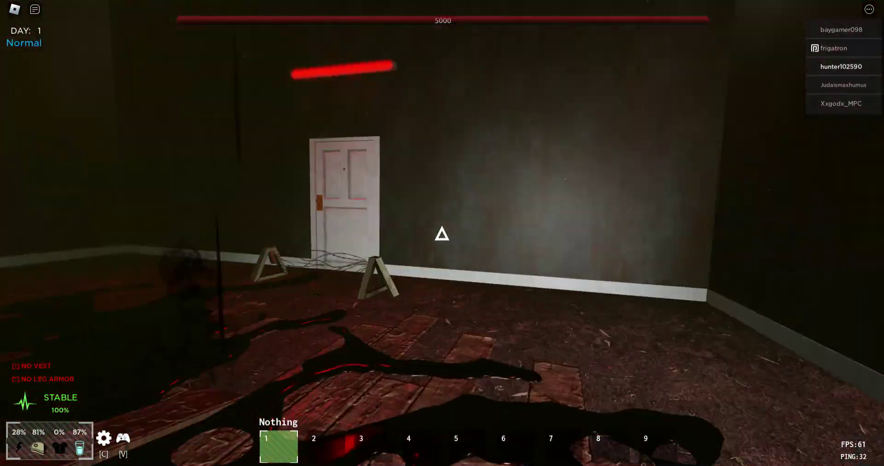
Go through the white door and drink a water bottle in the tiled room.
key(w)
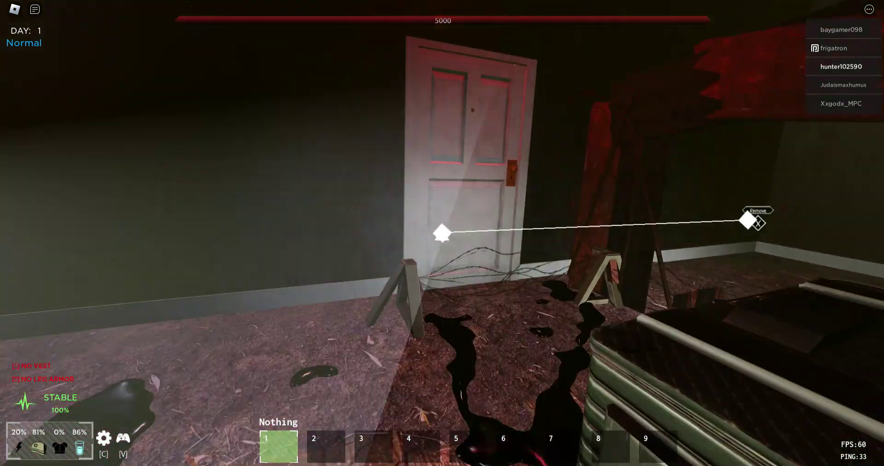
key(e)
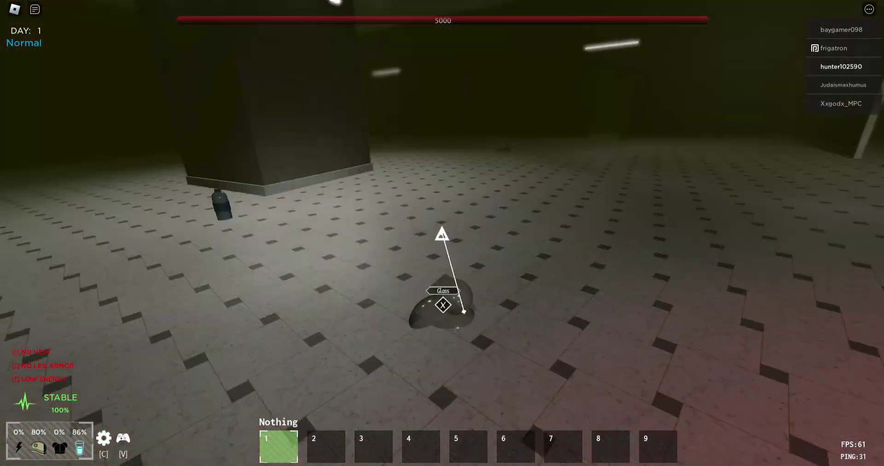
key(w)
key(e)
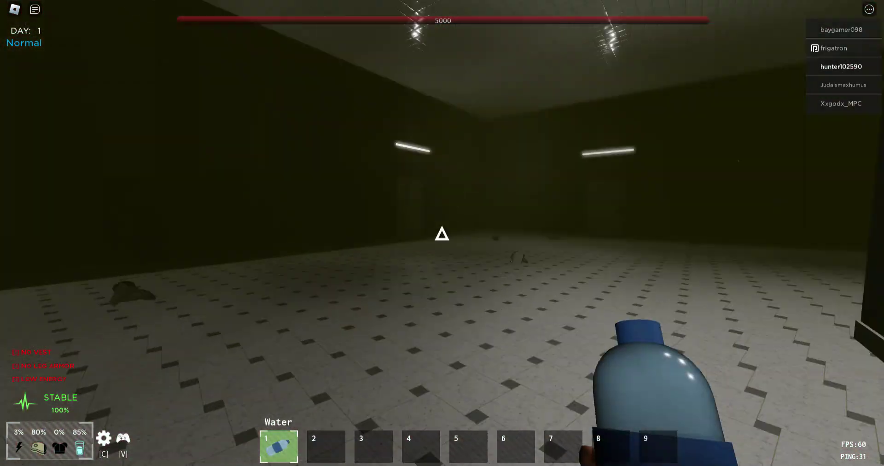
click(442, 234)
Grab a can from the graffiti room and head back to the barricaded room.
key(w)
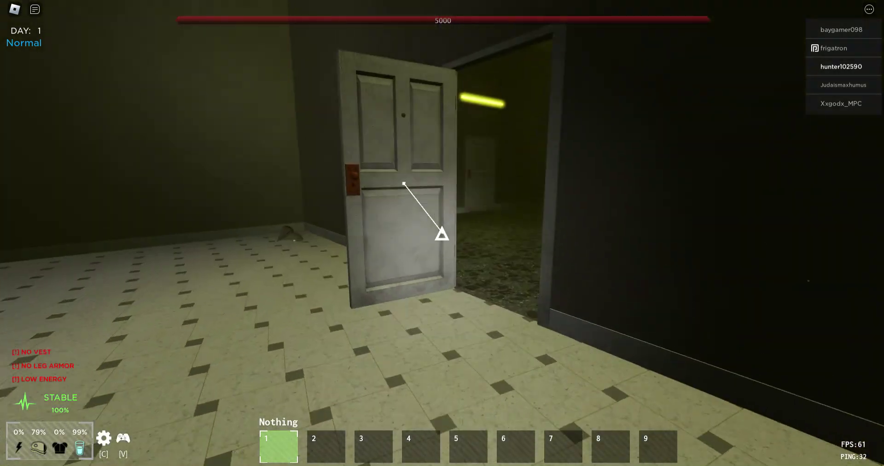
key(w)
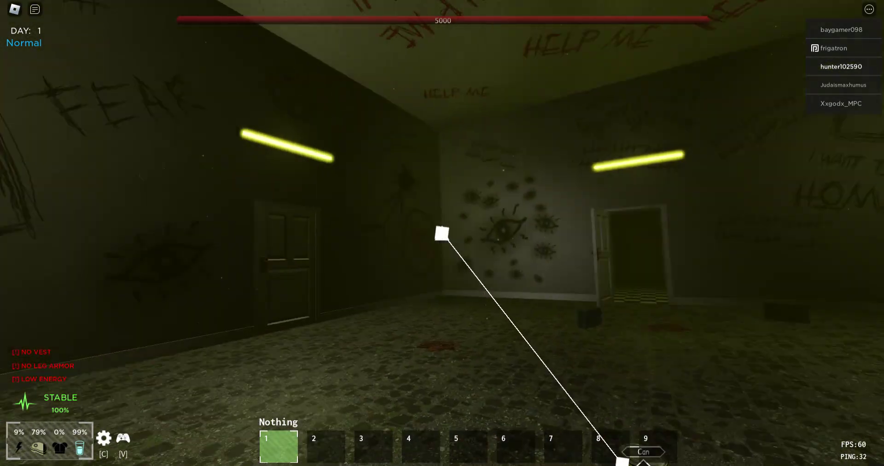
key(w)
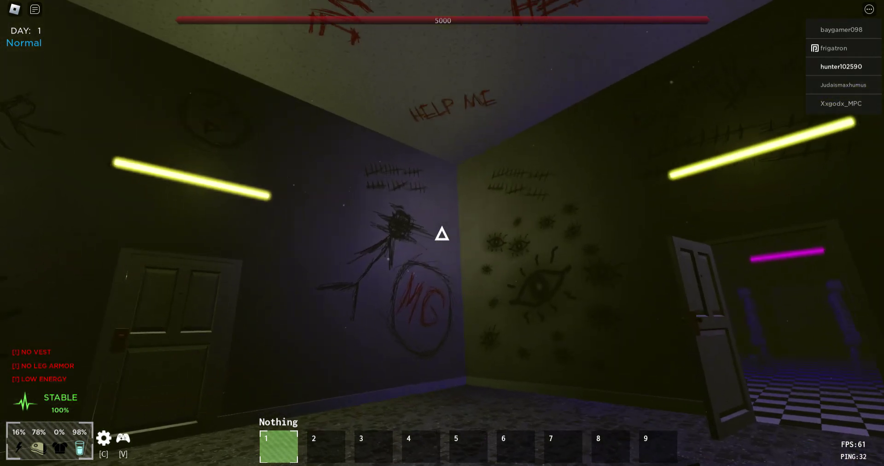
key(w)
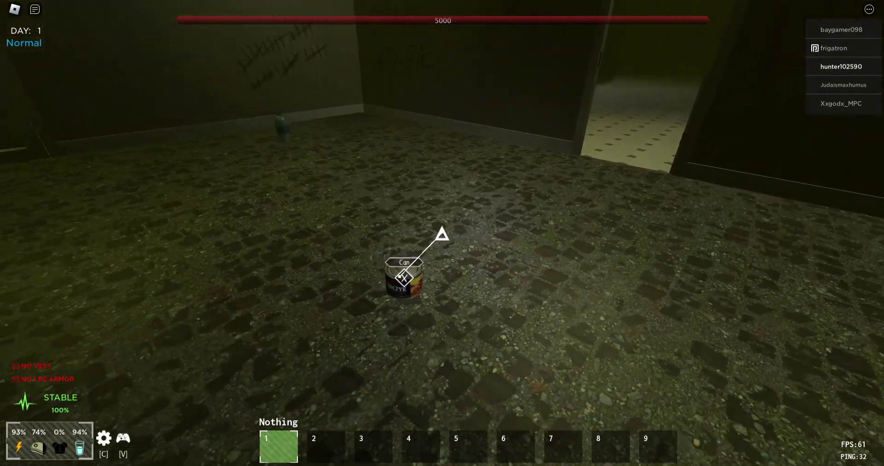
key(e)
key(w)
key(e)
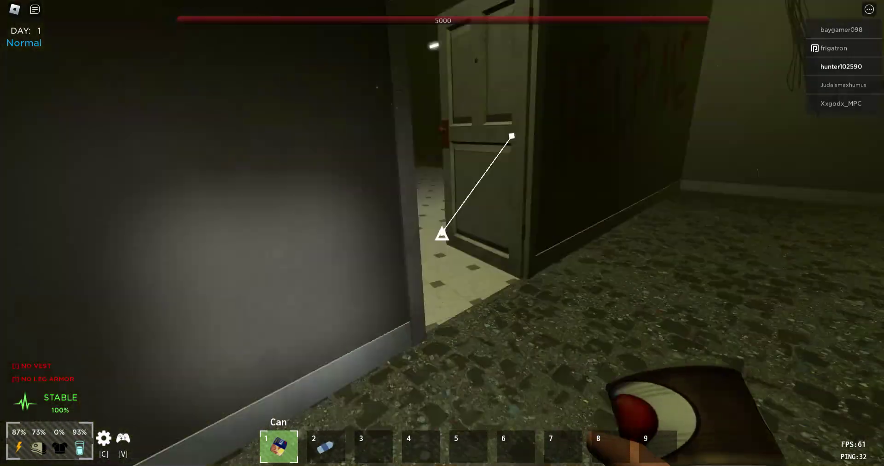
key(w)
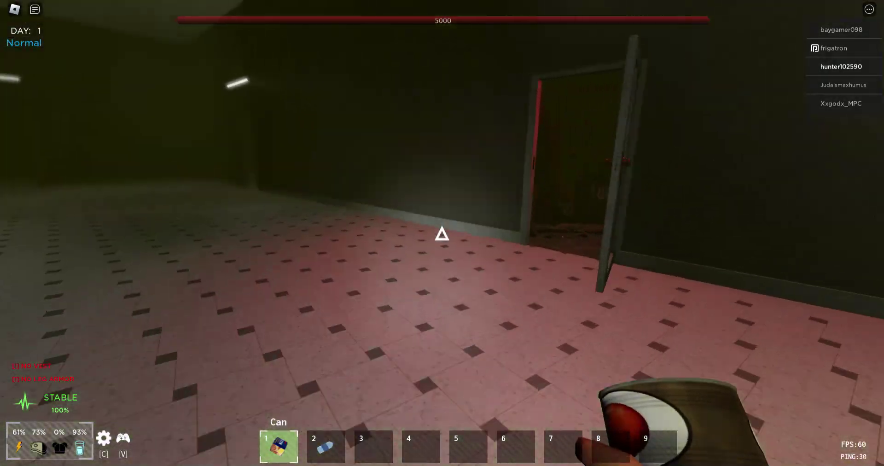
key(w)
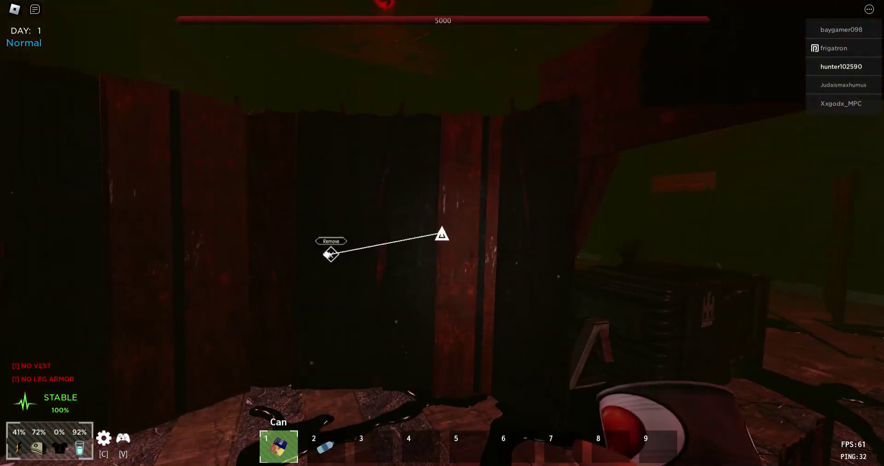
Consume the can and water, then take an Alarm from the item box.
click(442, 235)
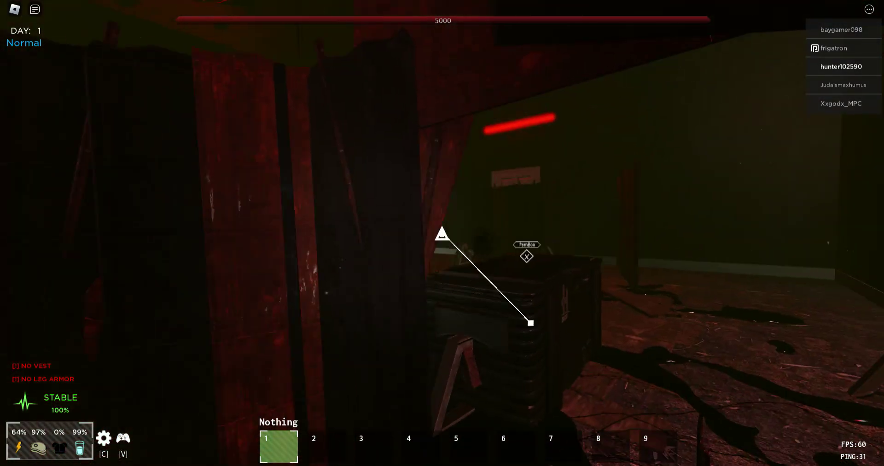
key(w)
key(x)
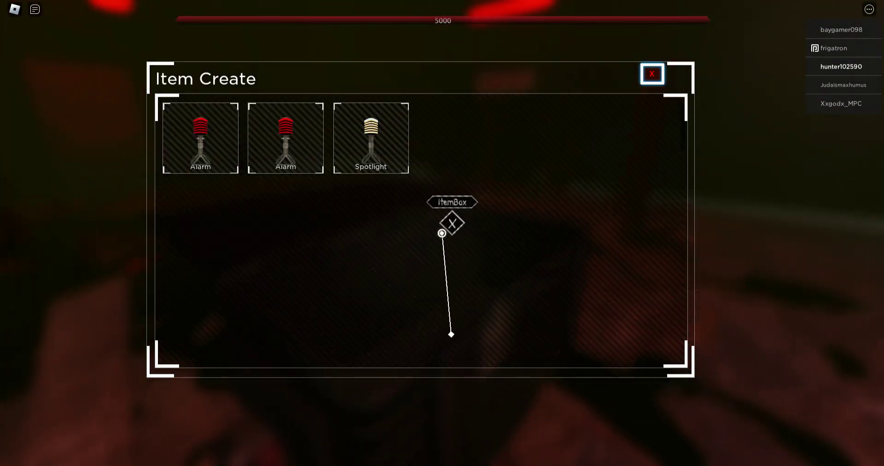
click(442, 233)
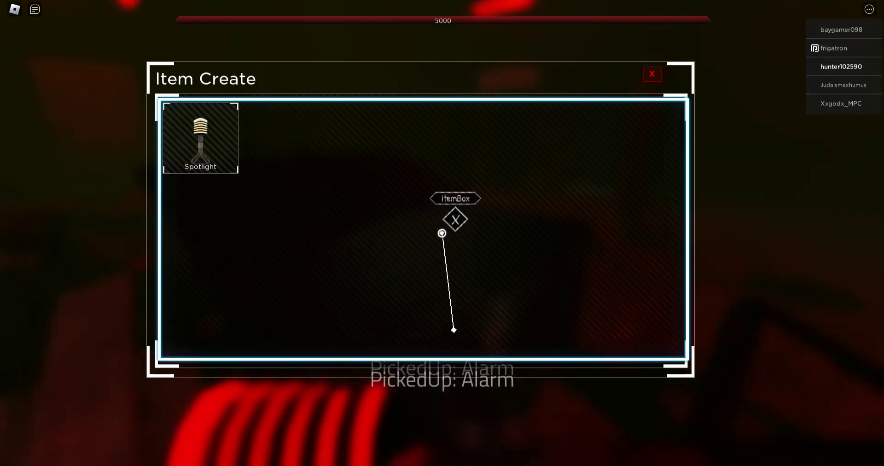
Run to the dark, debris-filled room and place the Spotlight on its floor.
key(w)
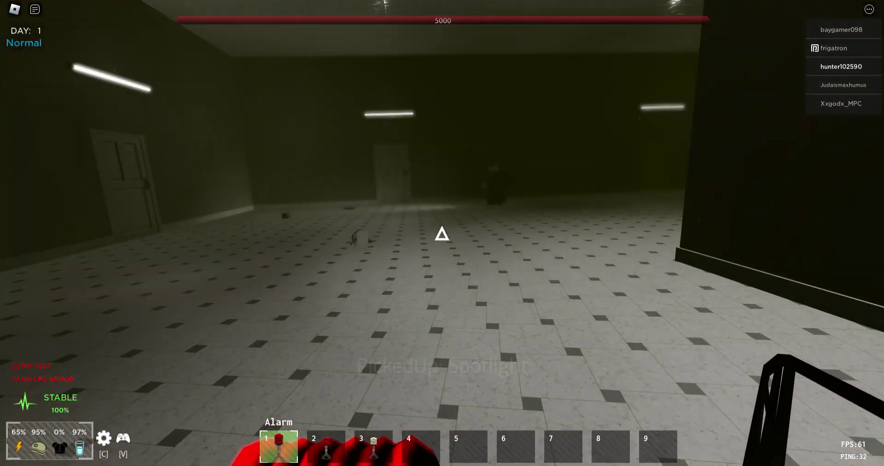
key(shift+w)
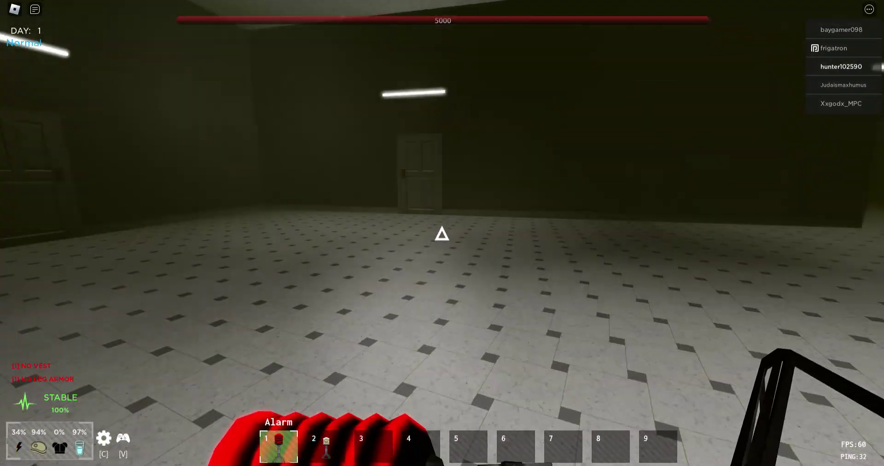
key(shift+w)
key(shift+w)
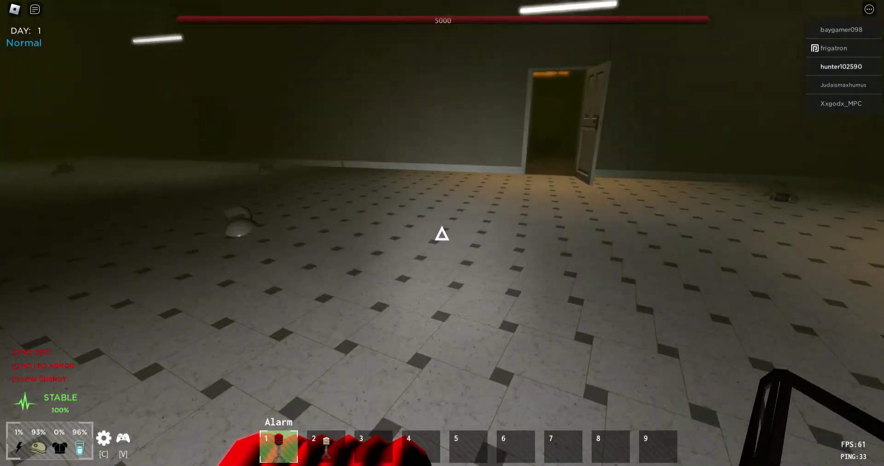
click(442, 234)
key(w)
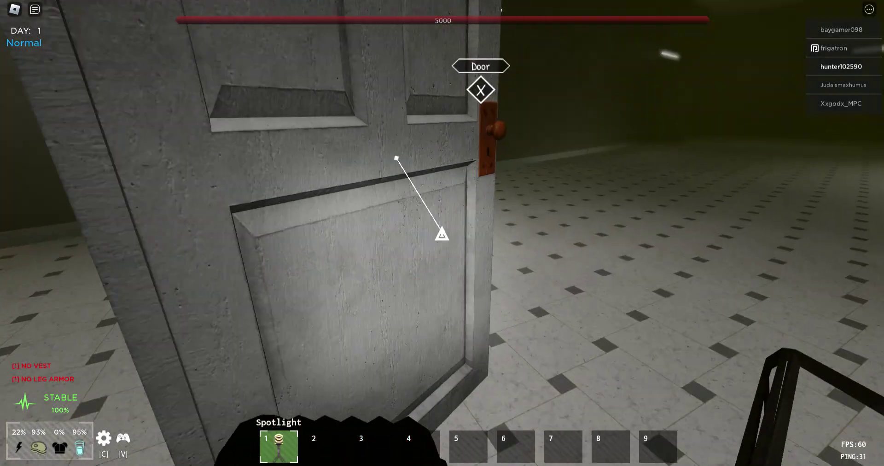
key(shift+w)
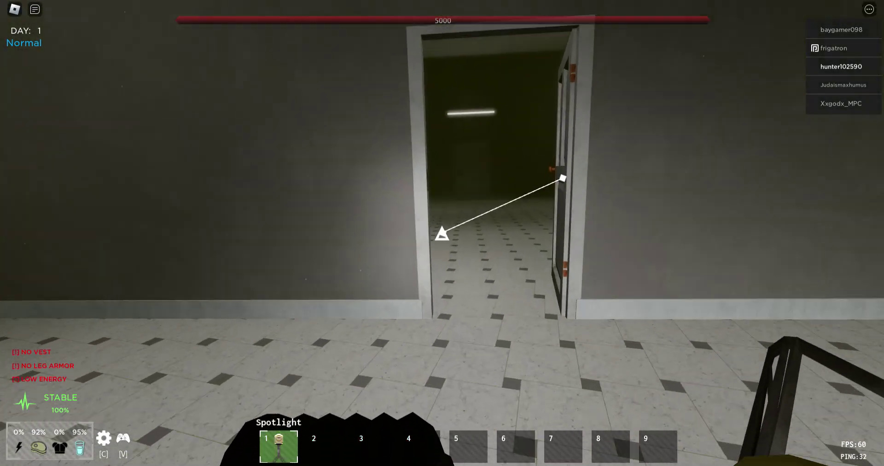
key(w)
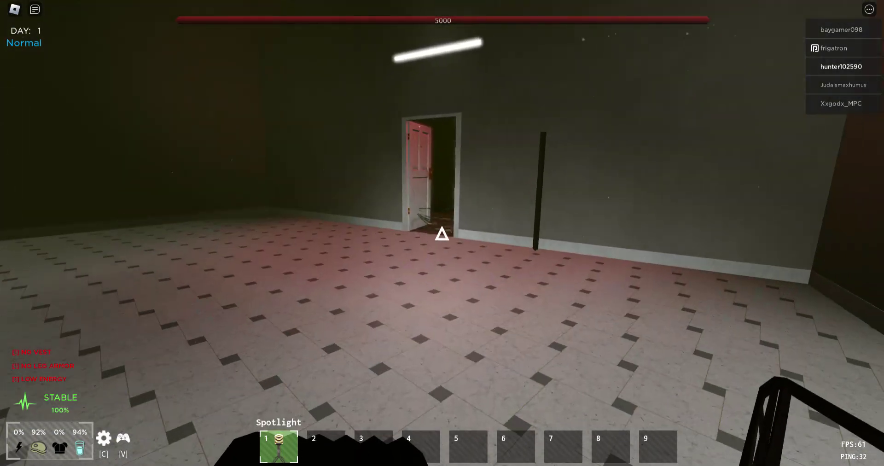
key(w)
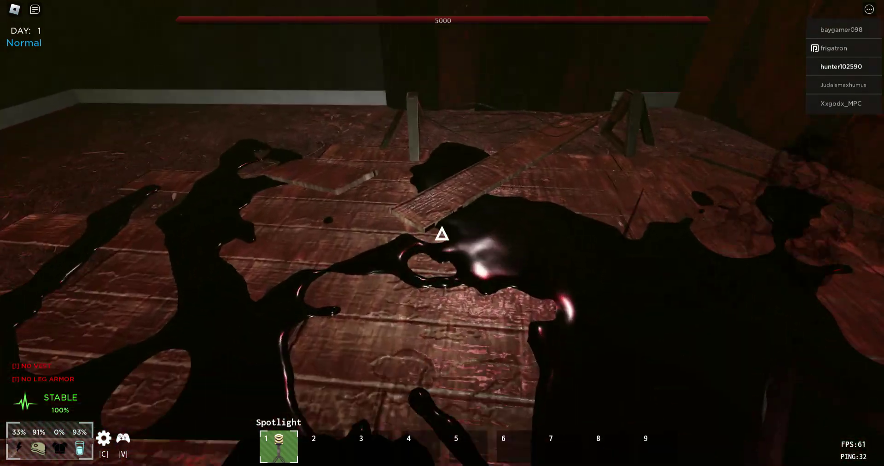
click(442, 234)
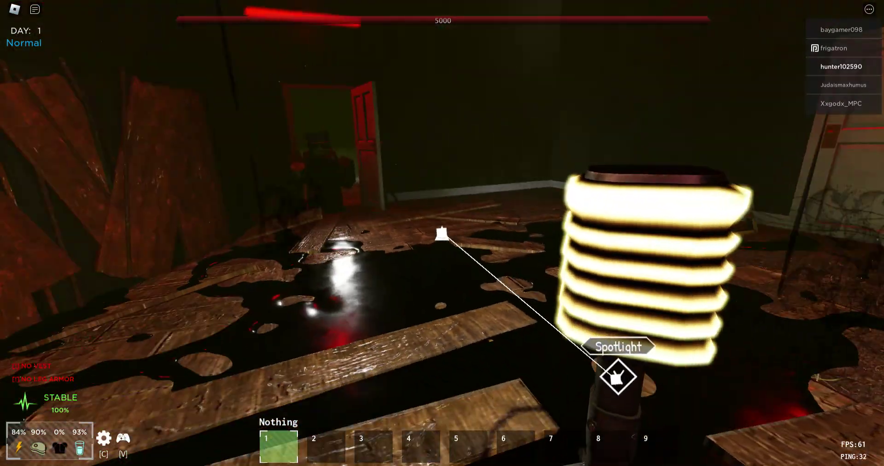
key(s)
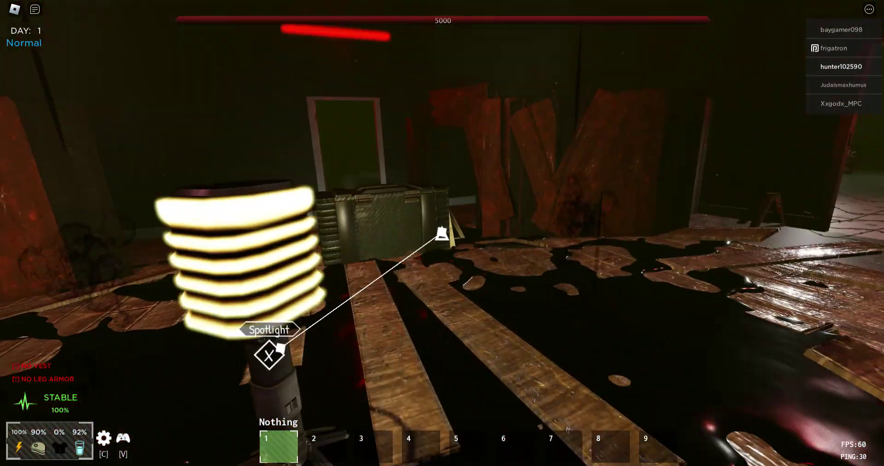
key(w)
key(w)
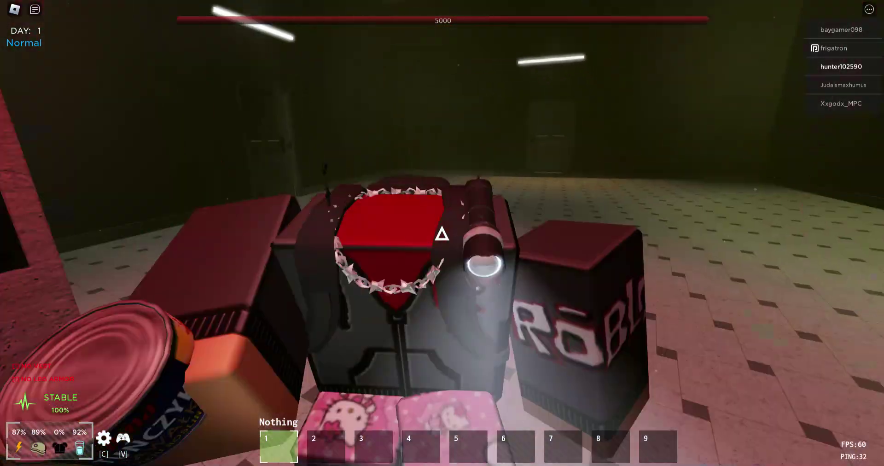
Check the Flamethrower's crafting cost in the weapons list.
key(c)
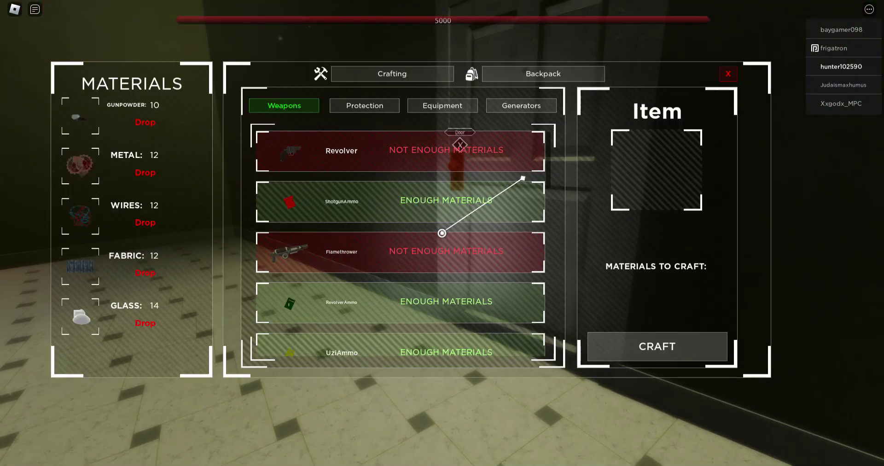
key(Down)
key(Down)
key(Down)
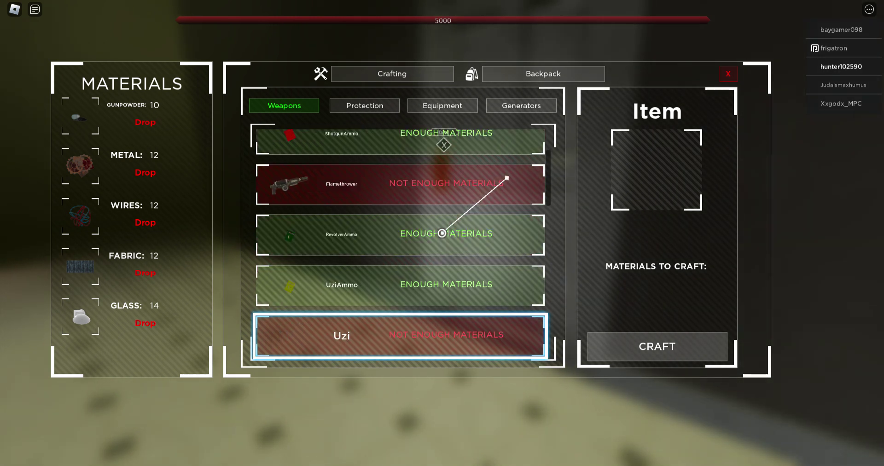
click(507, 178)
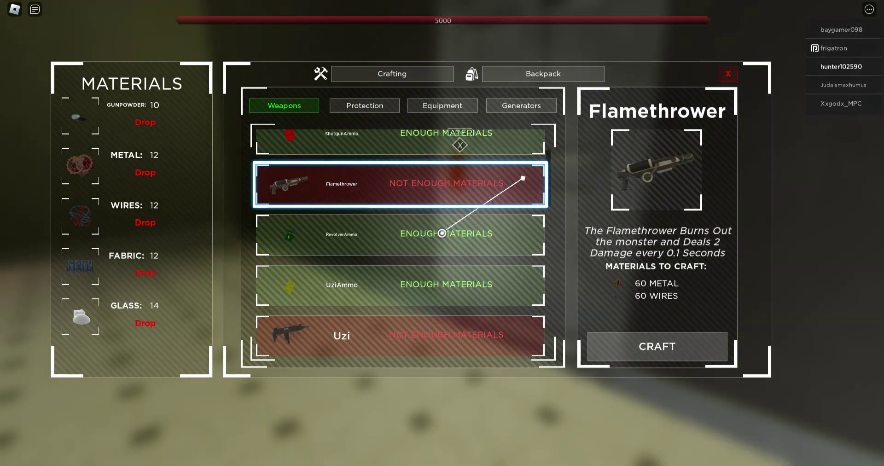
key(Up)
key(Up)
key(Up)
key(Up)
Craft a Wall from the Protection category for 5 metal, leaving 2 metal.
key(Down)
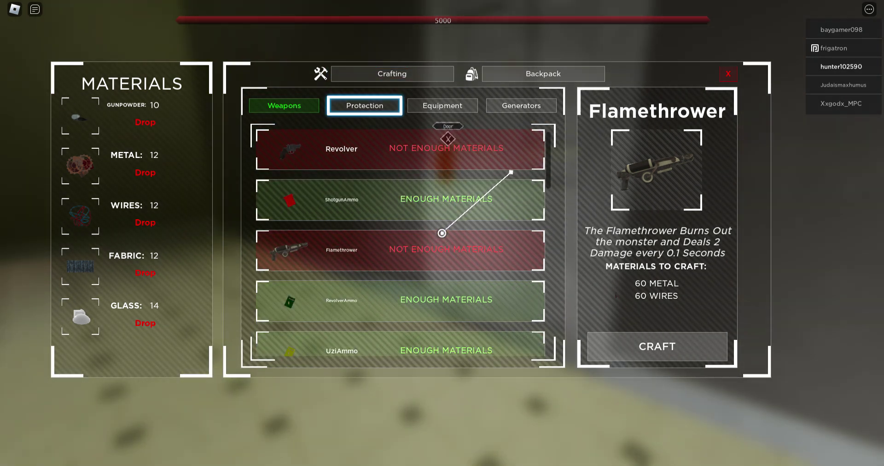
key(Return)
key(Down)
key(Down)
key(Down)
key(Return)
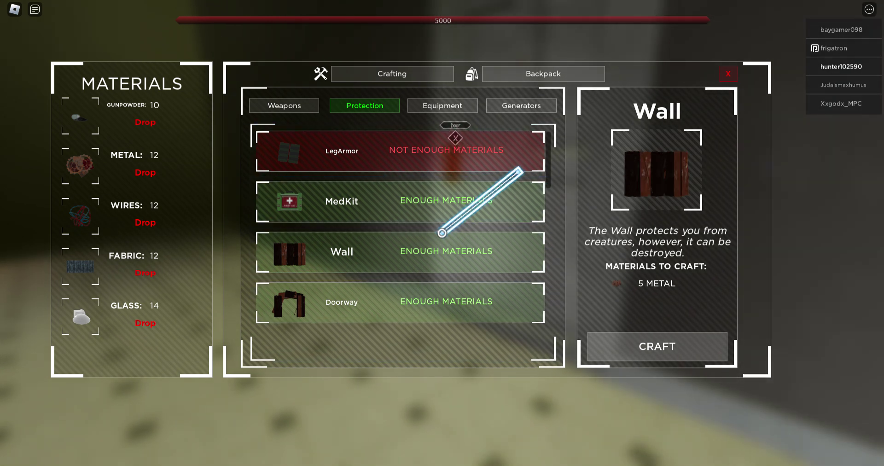
key(Right)
key(Return)
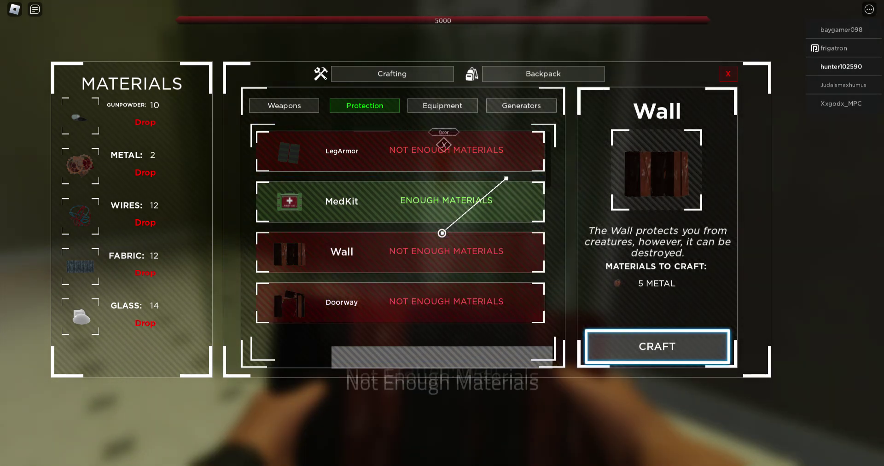
Leave the crafting menu and walk through the wooden rooms toward the planks.
key(Return)
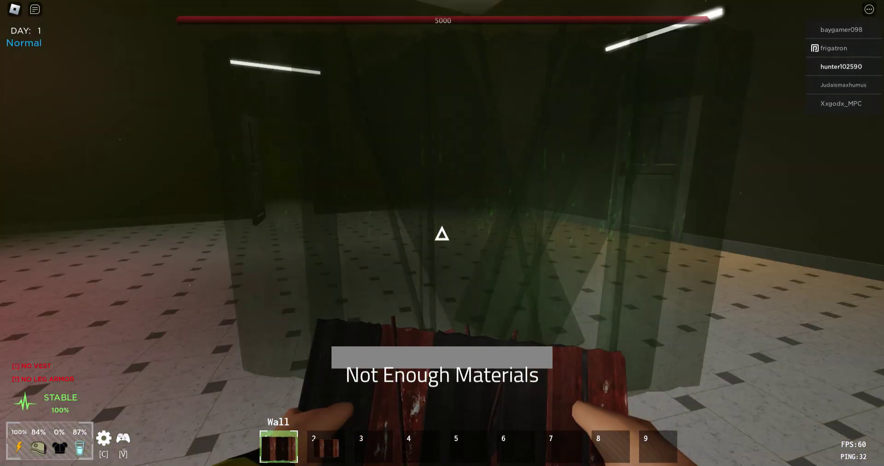
key(w)
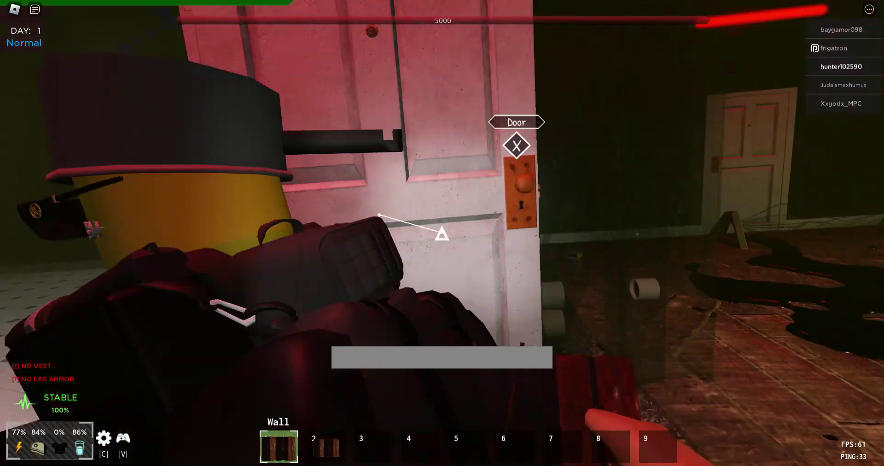
key(w)
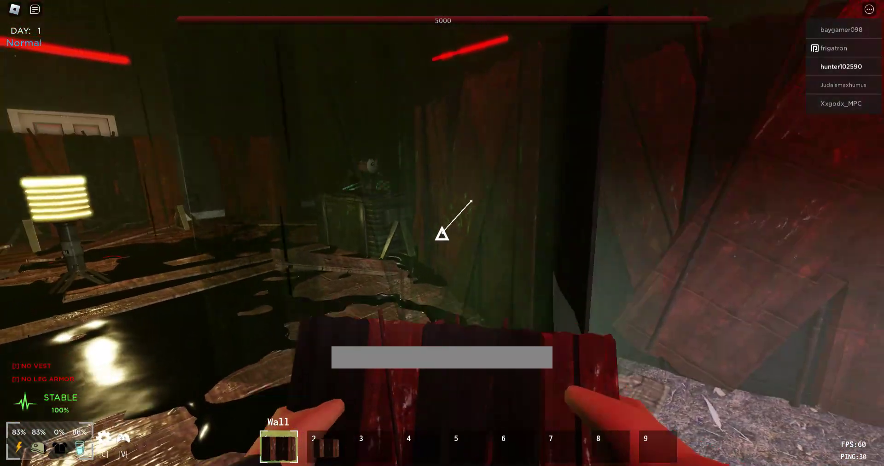
key(w)
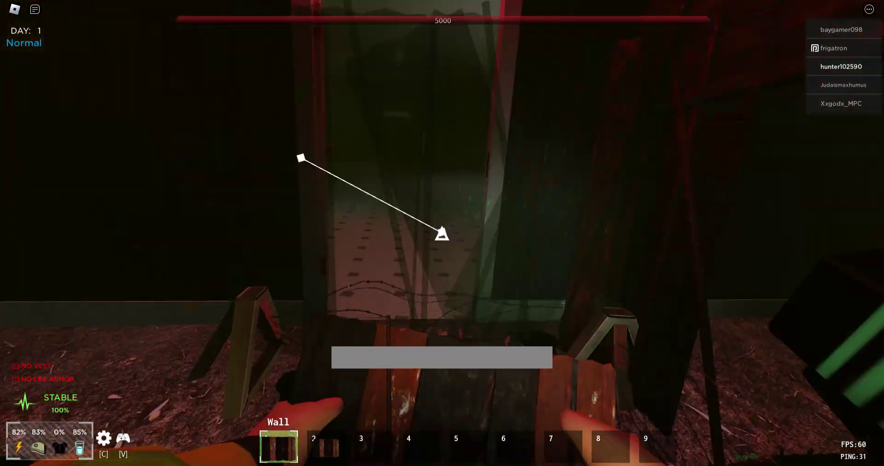
key(w)
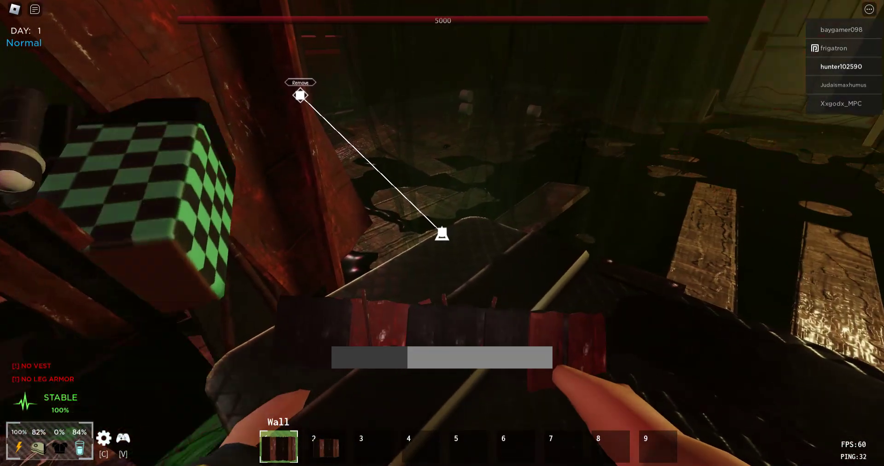
key(w)
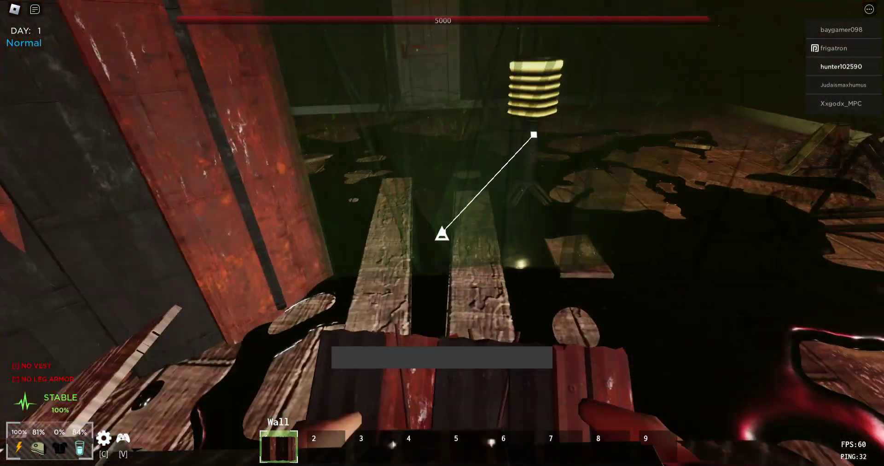
key(w)
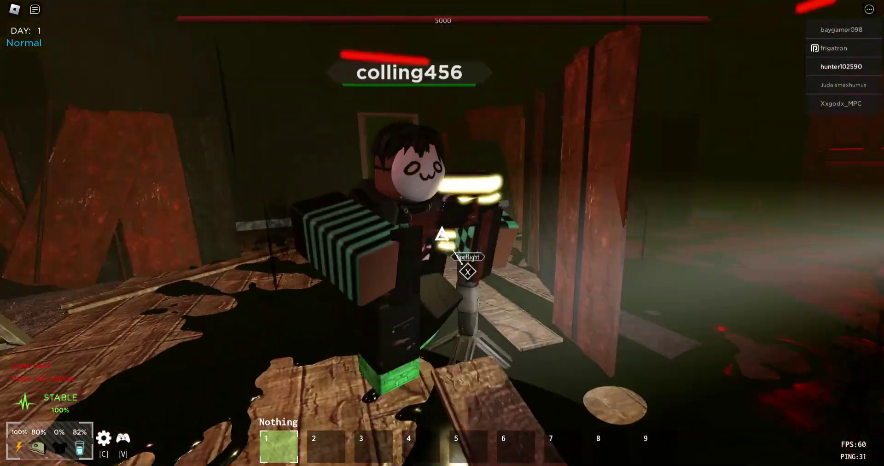
Check the empty item box, then move through the room to the doorway.
key(x)
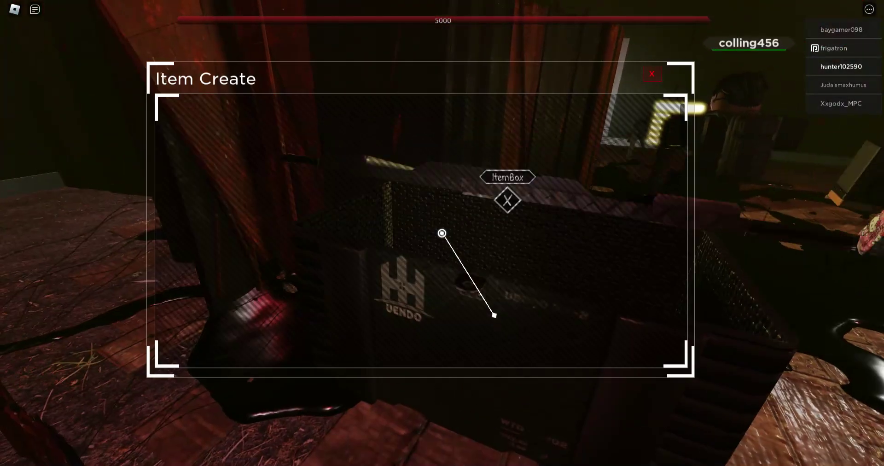
key(x)
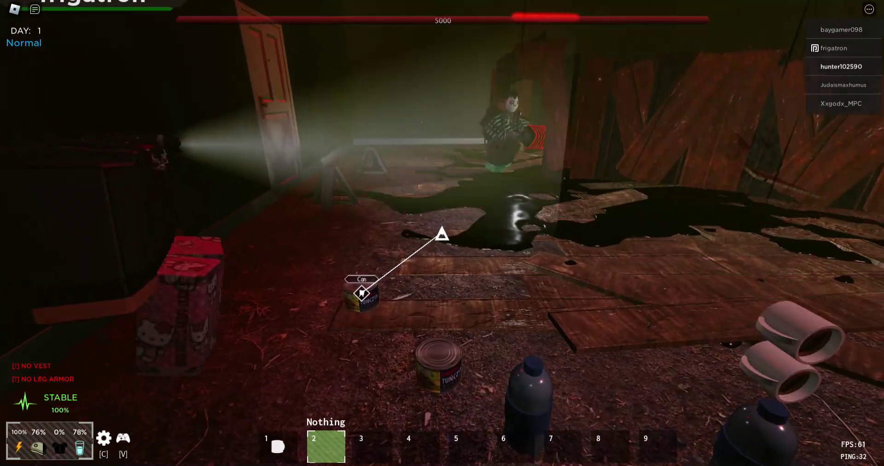
key(w)
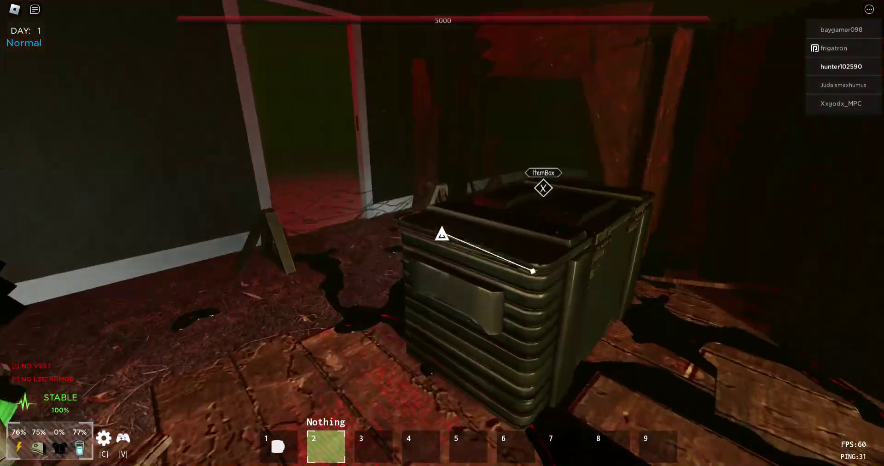
key(w)
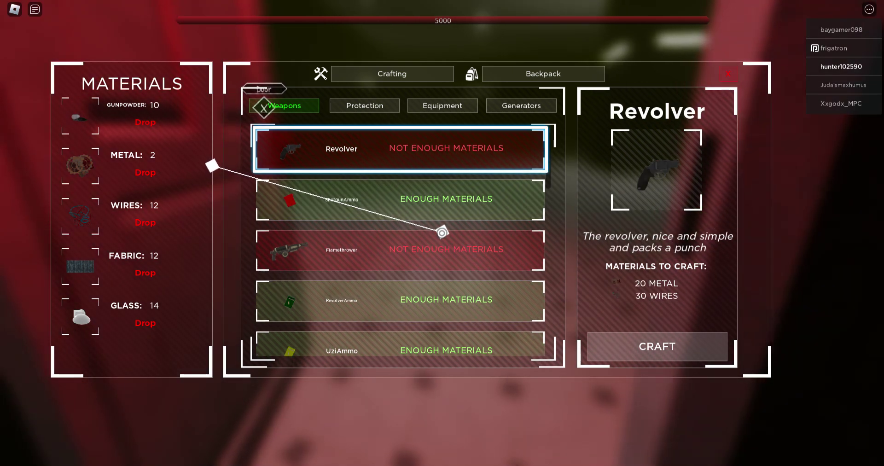
key(w)
key(w)
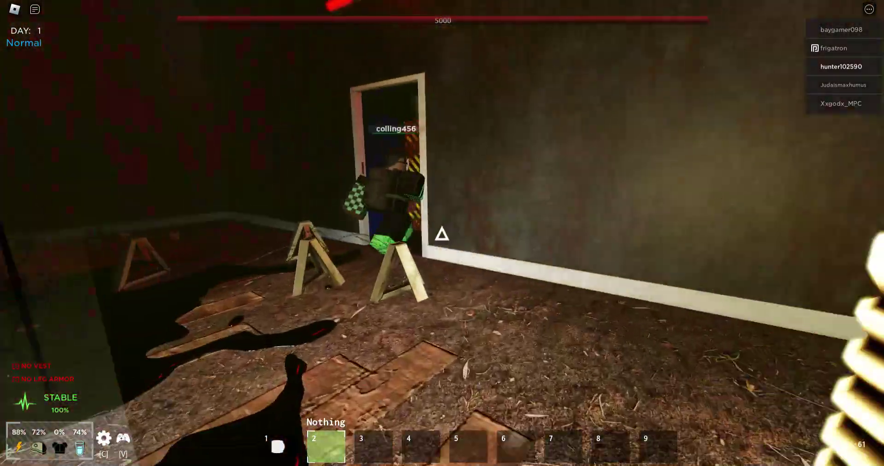
Walk up to the white door and pull it open.
key(w)
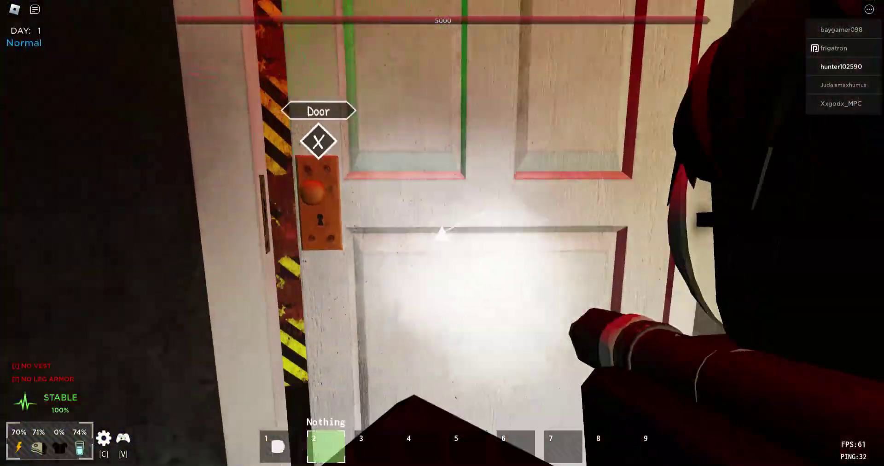
click(442, 234)
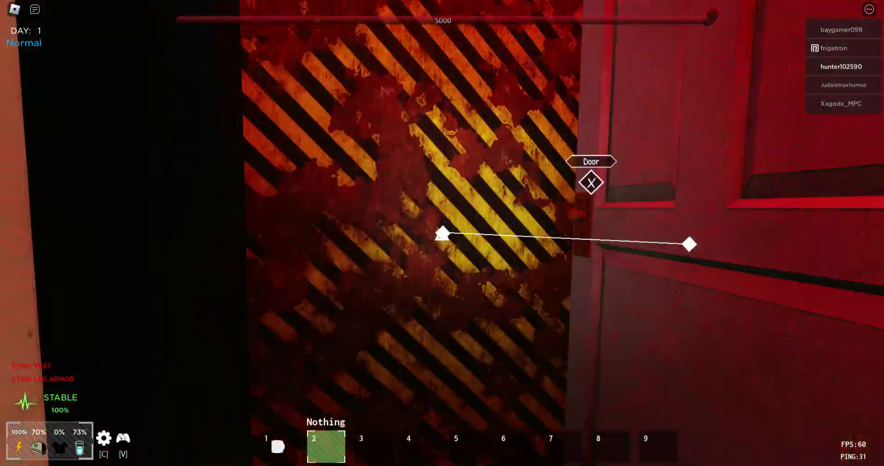
drag(442, 234, 442, 234)
click(441, 234)
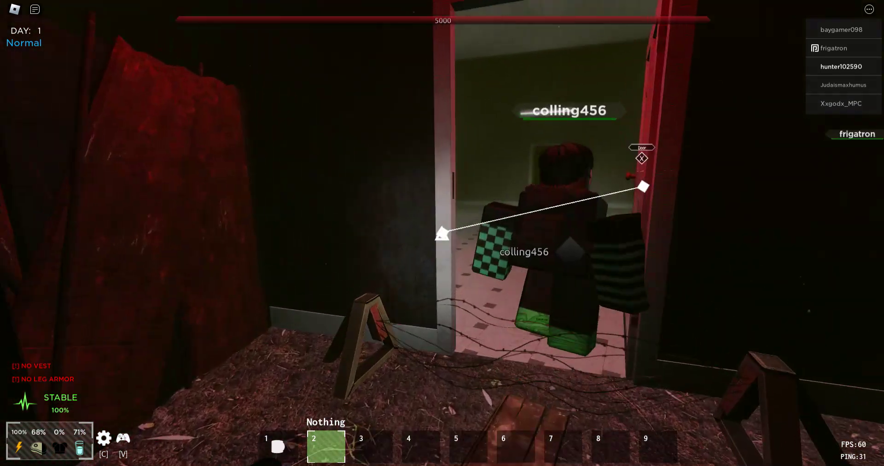
Pass into the tiled room and pull open the door on the right.
key(w)
key(1)
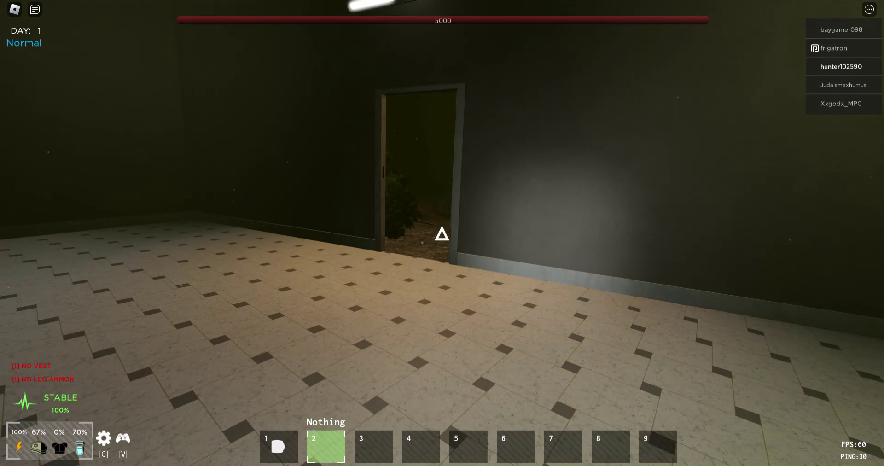
key(w)
click(441, 234)
key(w)
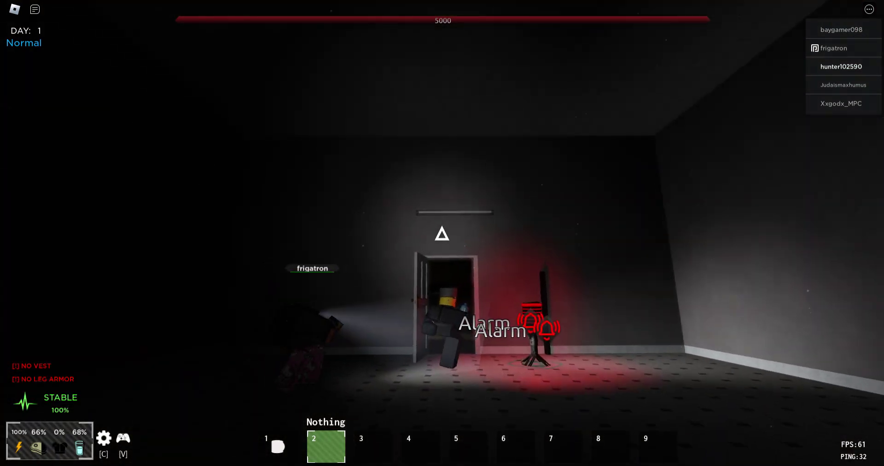
Pass the other player and get through the doors into the red-lit alarm room.
key(w)
click(442, 233)
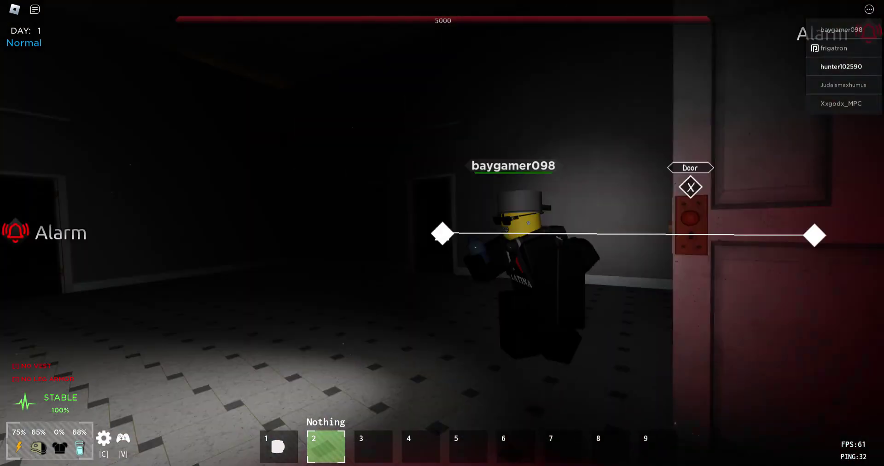
key(w)
click(442, 234)
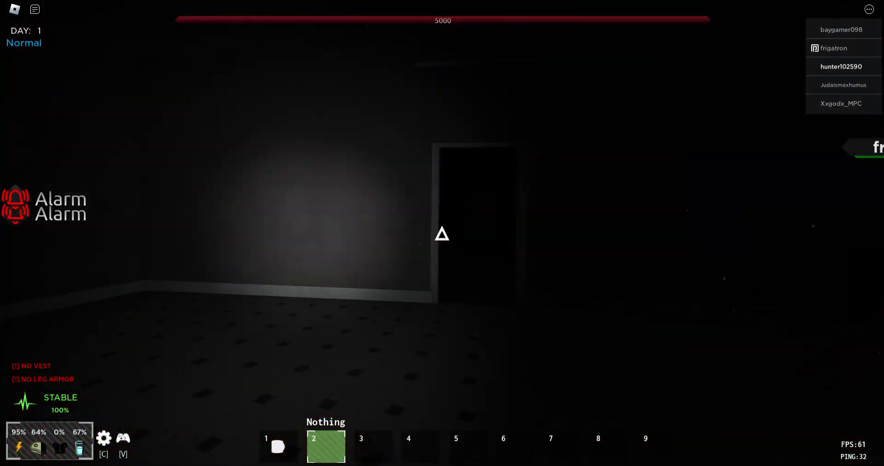
click(441, 234)
key(s)
key(w)
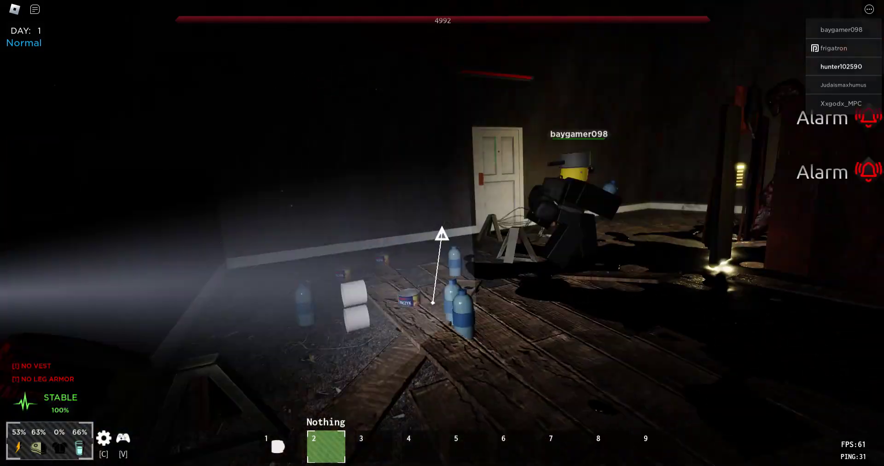
click(441, 234)
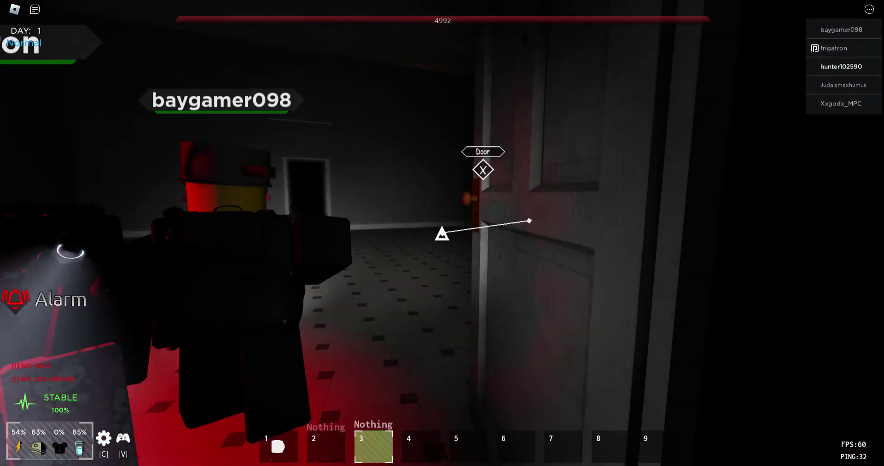
Drink the Coffee from slot 1 to restore energy.
key(1)
click(441, 234)
click(442, 234)
click(442, 234)
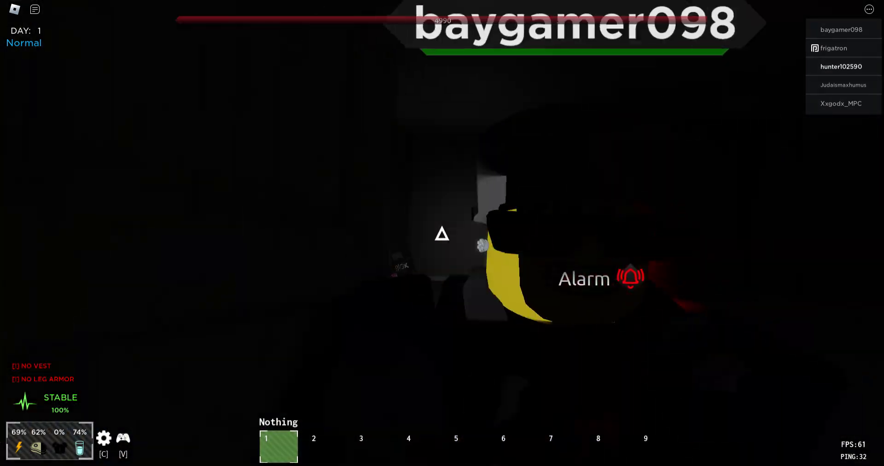
Pick up and eat two cans to restore hunger while moving through the doors.
click(441, 234)
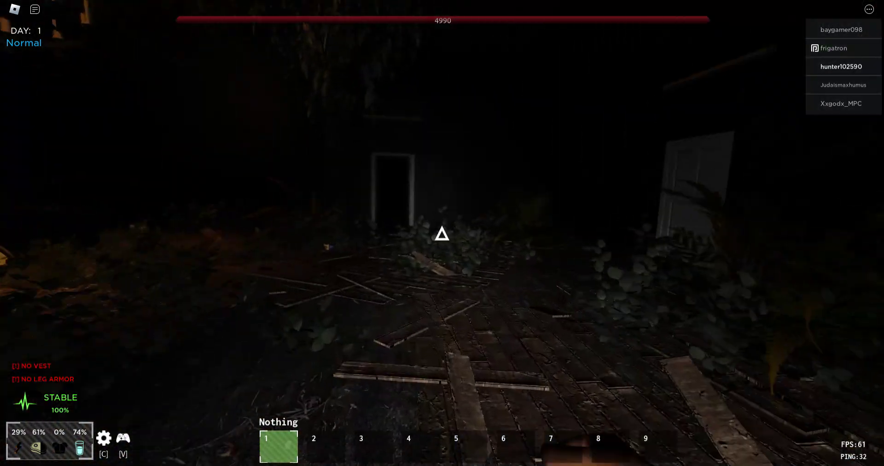
click(442, 234)
click(442, 234)
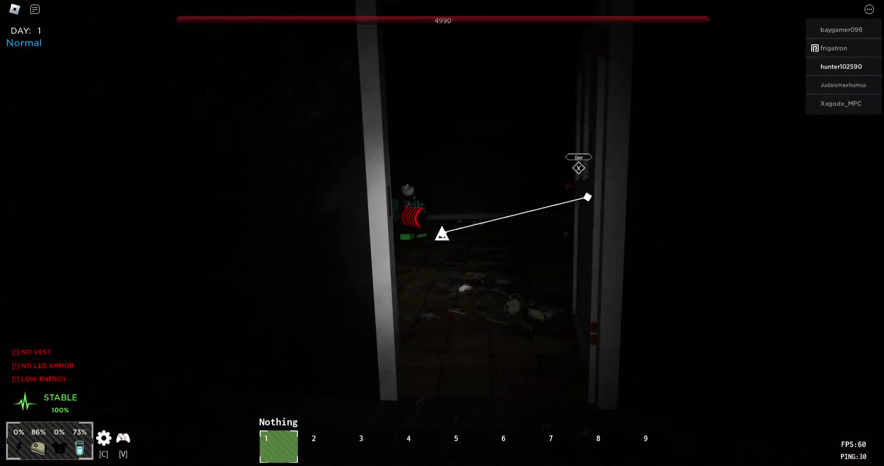
click(442, 234)
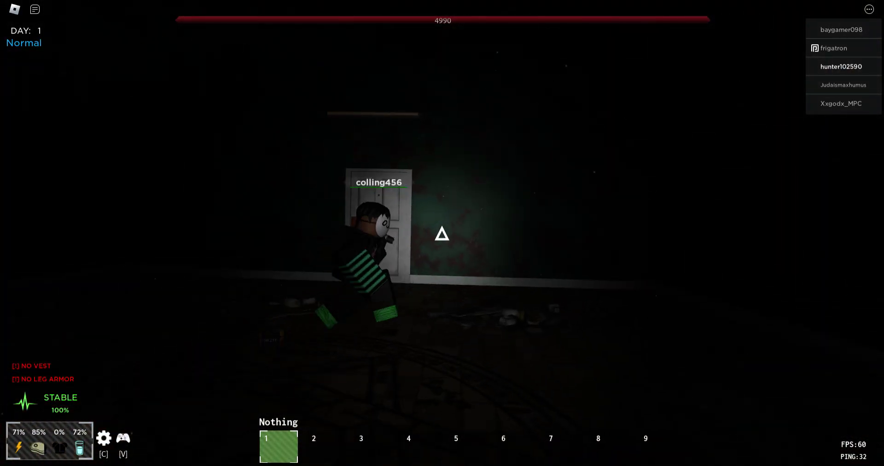
click(442, 233)
click(442, 234)
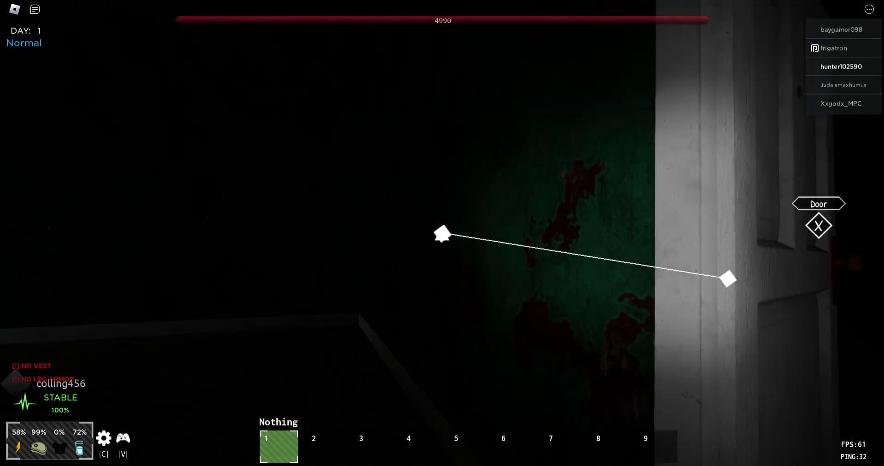
drag(442, 234, 441, 234)
key(c)
key(c)
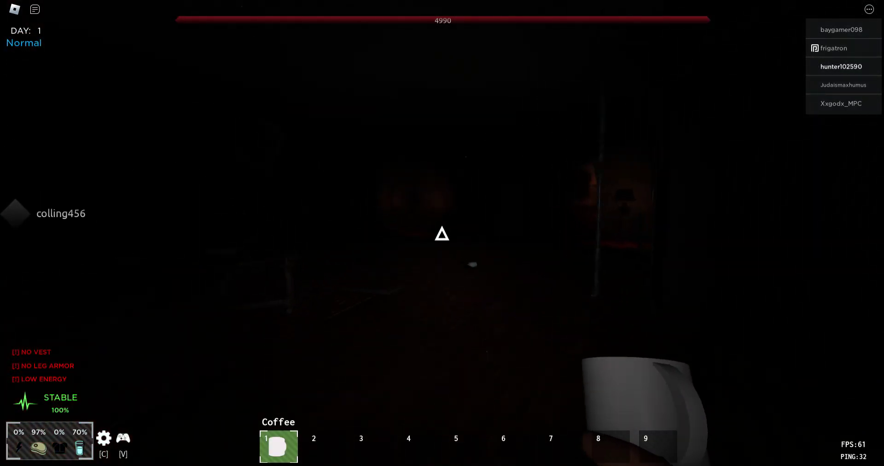
Collect a floor item, the metal and the Fabric, and drink a coffee for energy.
drag(441, 234, 441, 234)
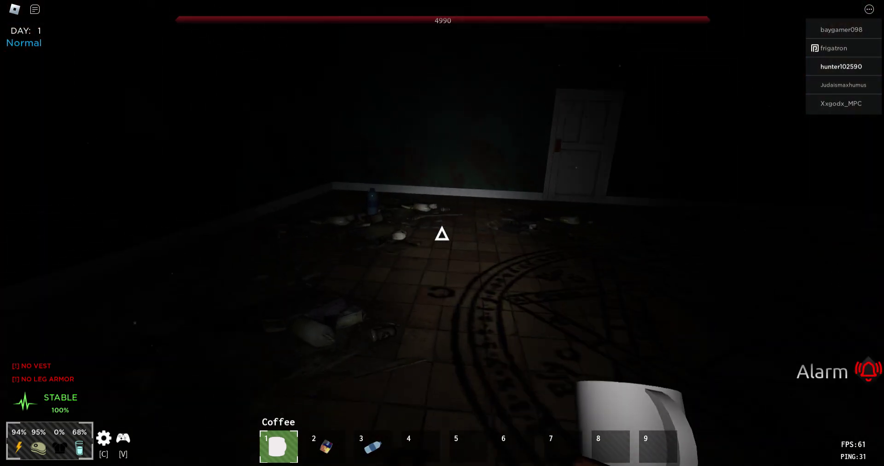
drag(442, 234, 442, 233)
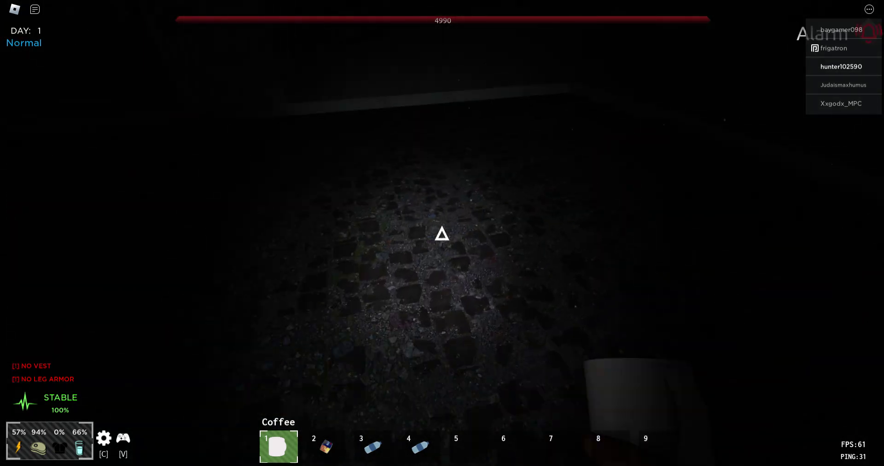
click(441, 234)
drag(442, 234, 442, 234)
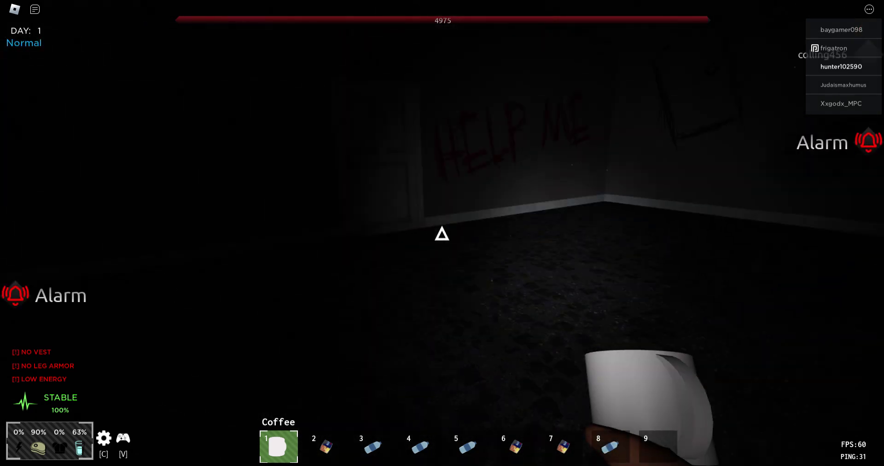
click(442, 234)
Enter the dark room, eat the can from slot 1, and collect the Wires and a mug.
drag(442, 234, 442, 234)
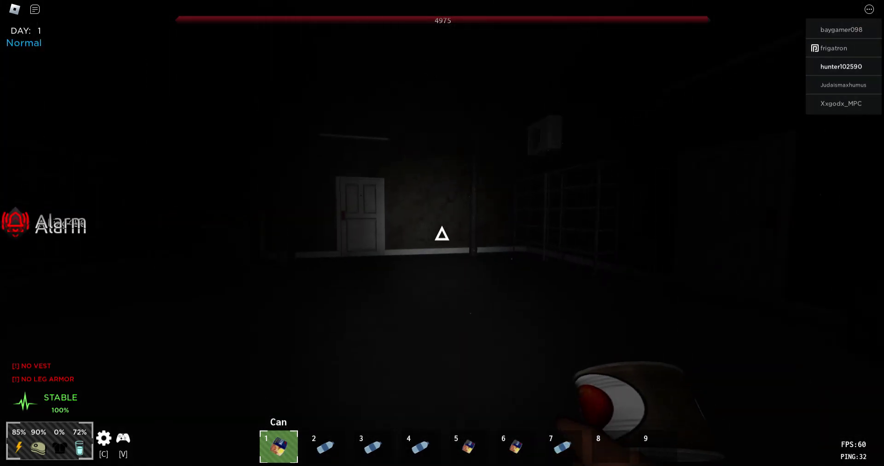
key(1)
click(441, 234)
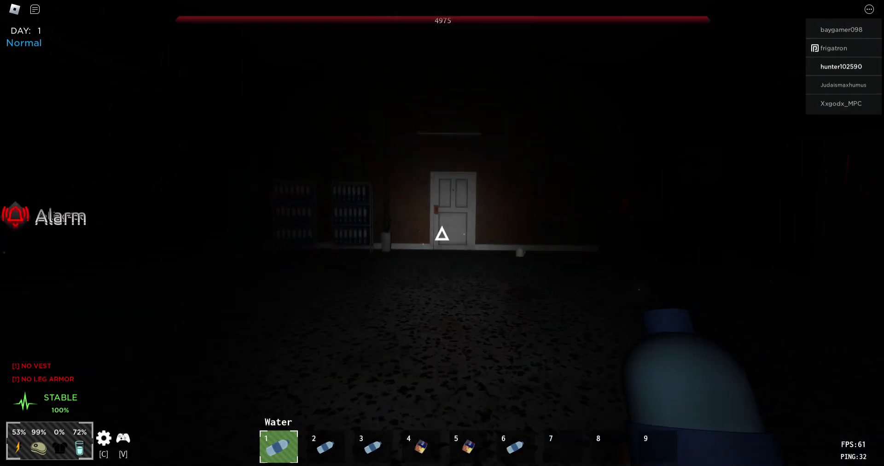
drag(442, 234, 442, 234)
click(442, 234)
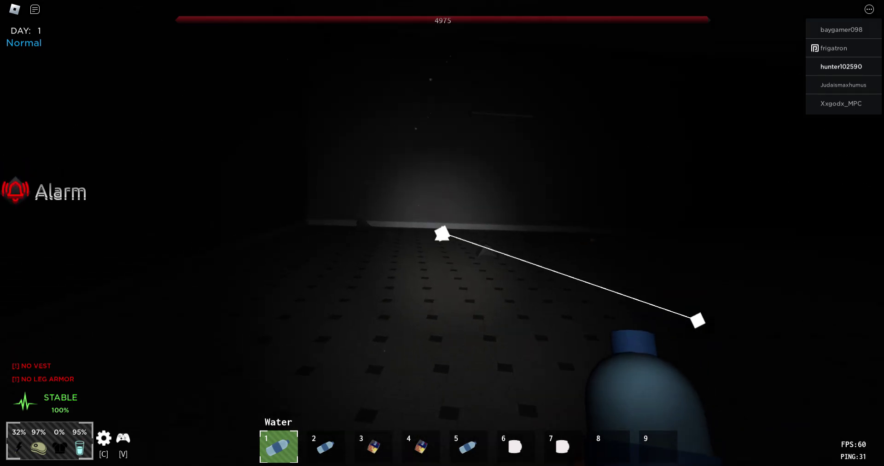
Grab the can on the floor and bring up the Weapons crafting menu.
drag(442, 234, 441, 233)
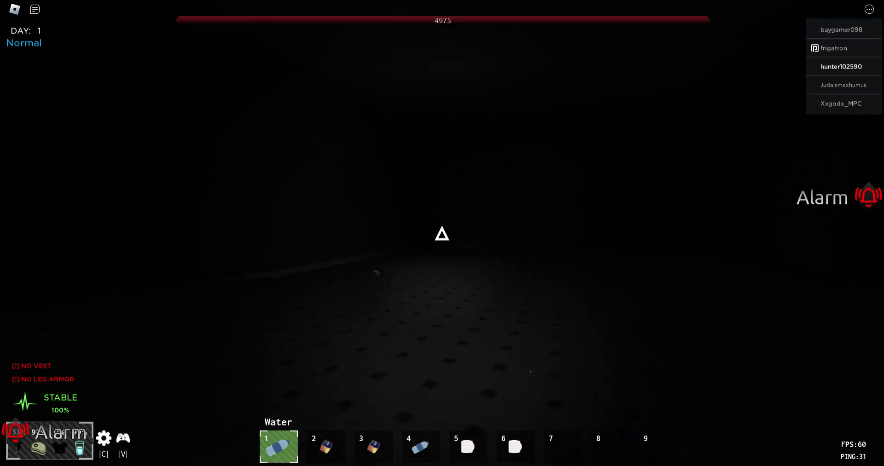
drag(441, 234, 442, 233)
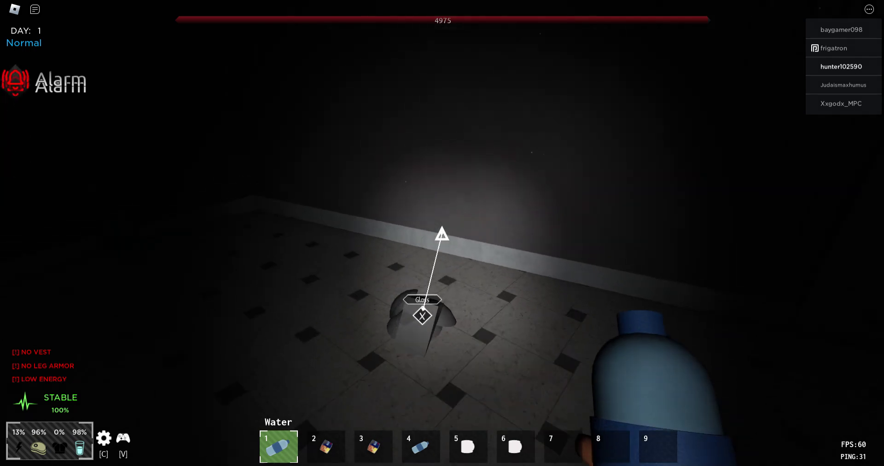
key(c)
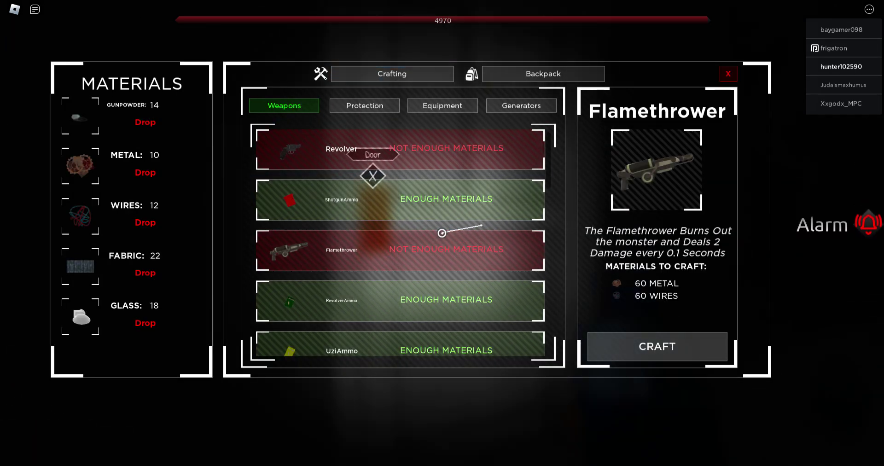
Close the crafting menu after viewing the Flamethrower's 60 metal / 60 wires recipe.
key(Tab)
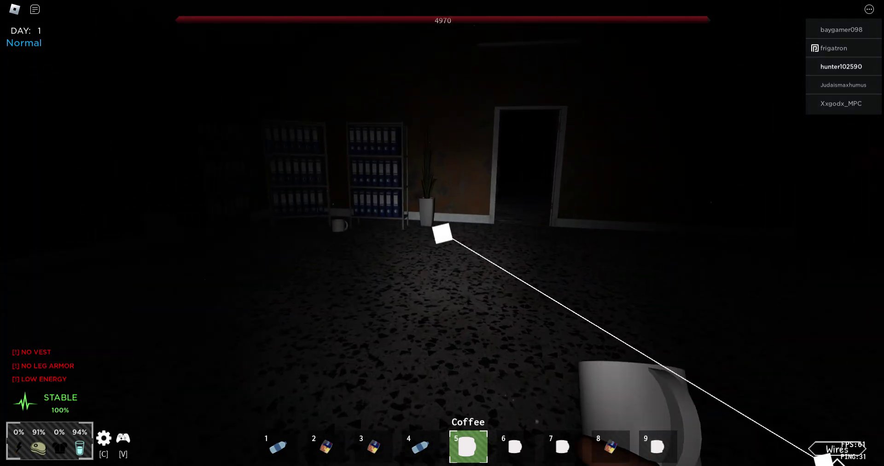
Drink coffee, walk into the tiled room, and collect the Glass cup and Fabric.
click(442, 236)
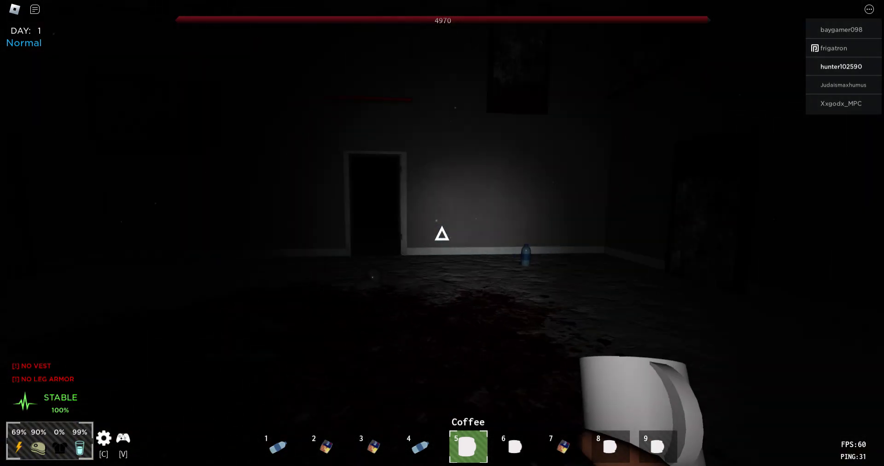
key(w)
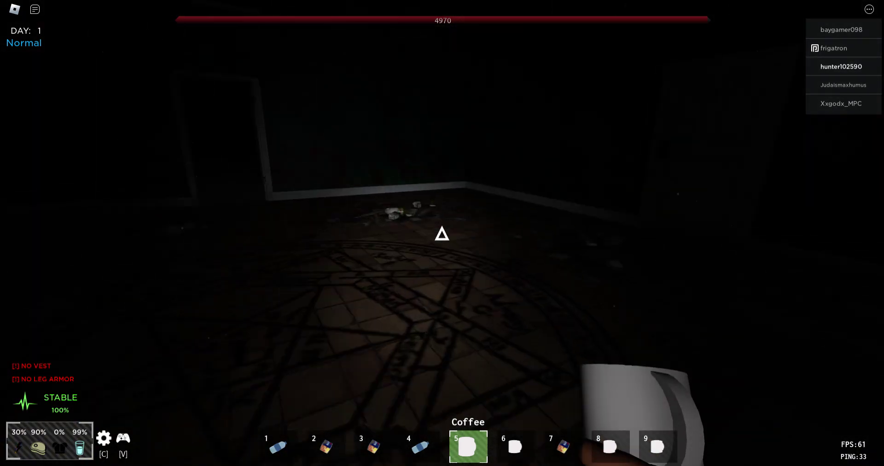
key(w)
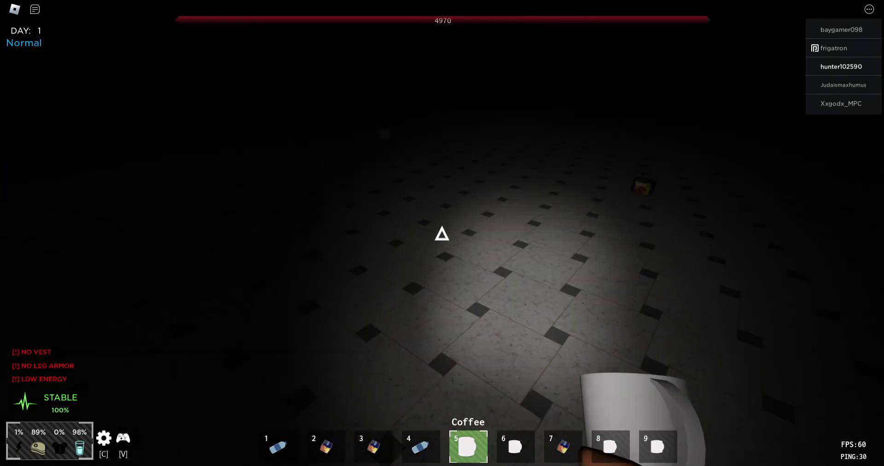
click(442, 235)
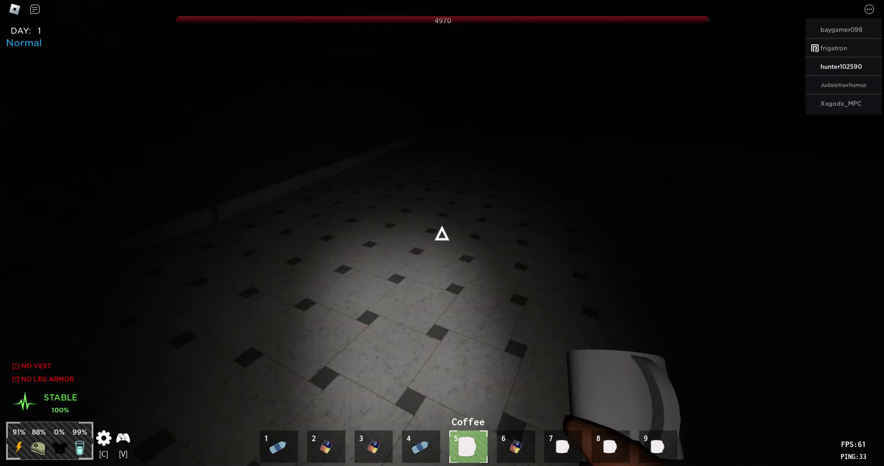
click(442, 234)
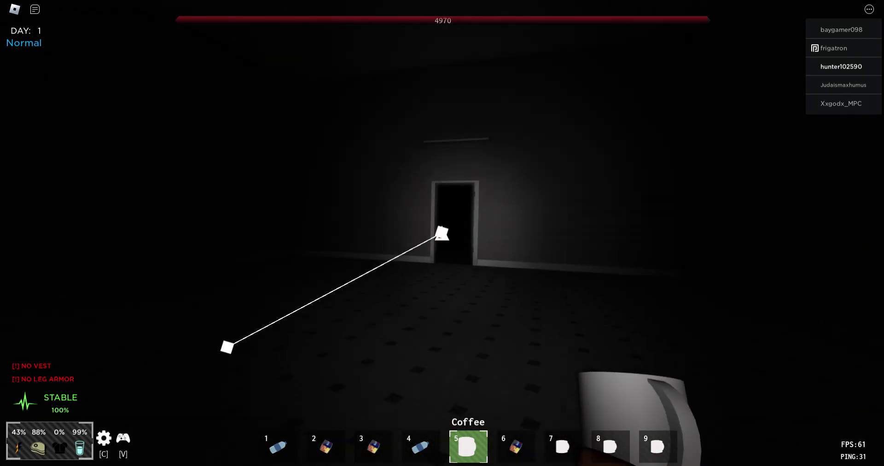
click(441, 233)
click(442, 233)
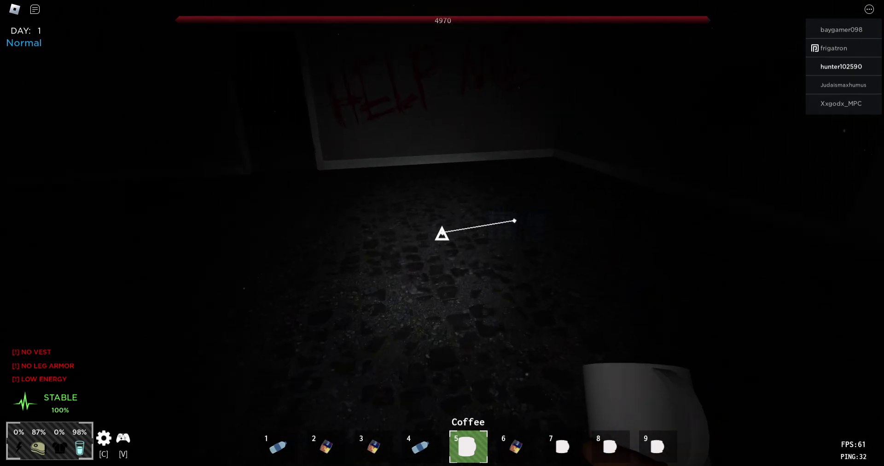
Keep drinking coffee until energy hits 100%, then grab the door by the HELP graffiti.
click(442, 234)
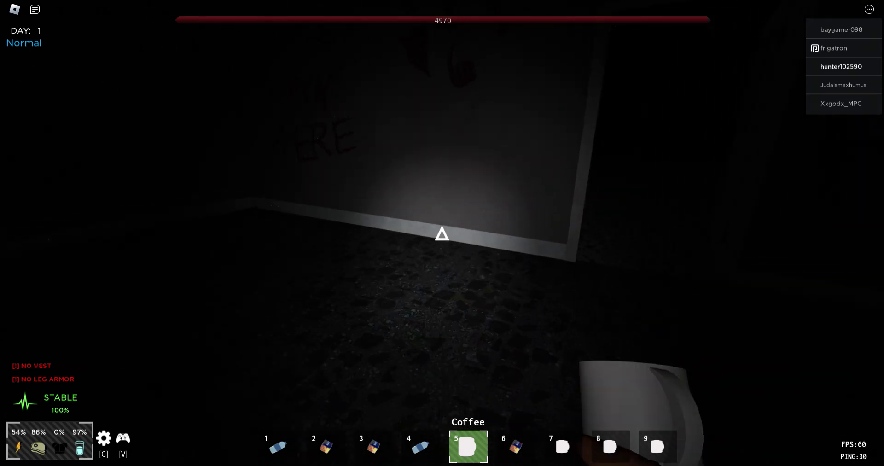
click(441, 233)
click(441, 234)
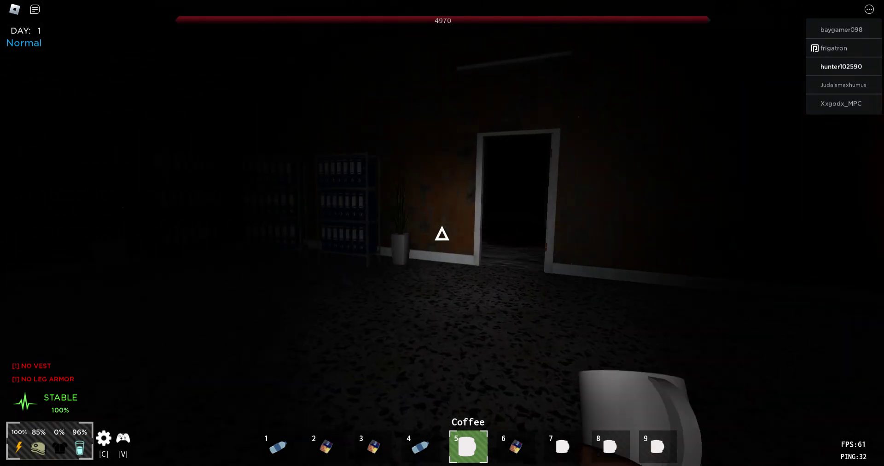
click(442, 234)
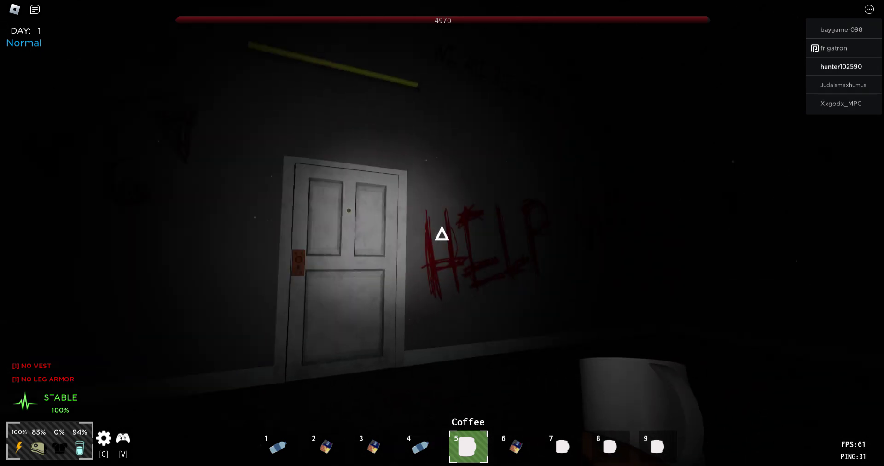
click(442, 234)
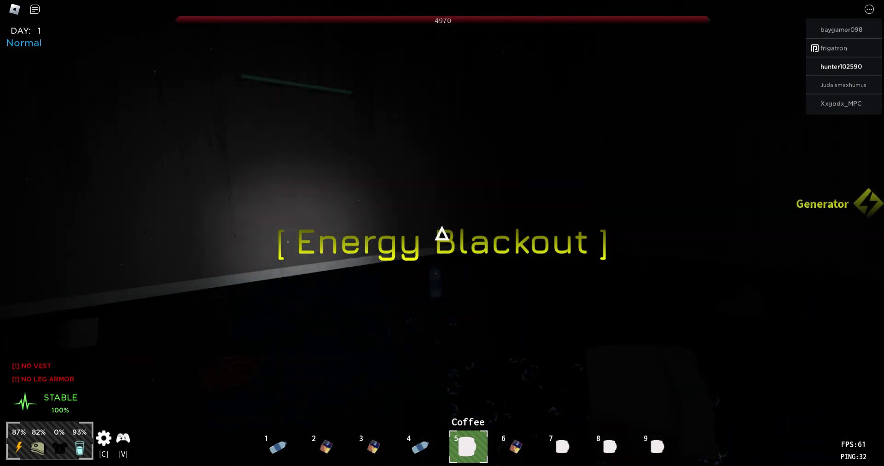
Grab the glass on the floor and open the doors through to the lit room.
click(442, 233)
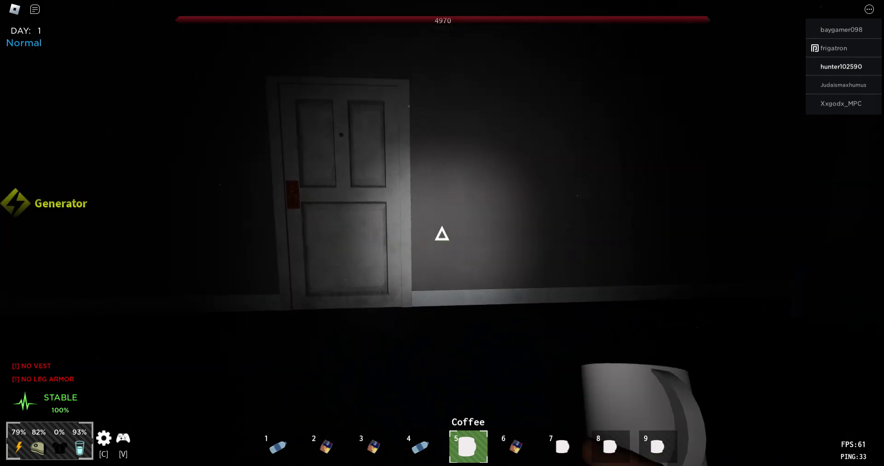
click(442, 234)
click(442, 234)
click(441, 233)
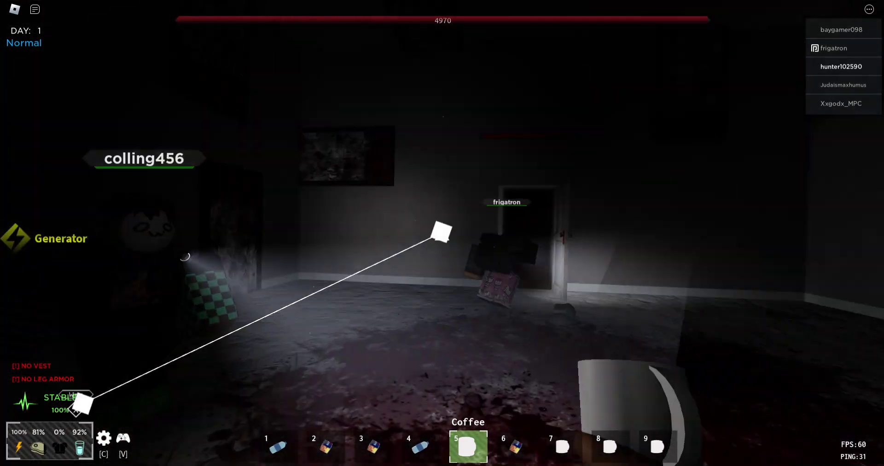
click(442, 234)
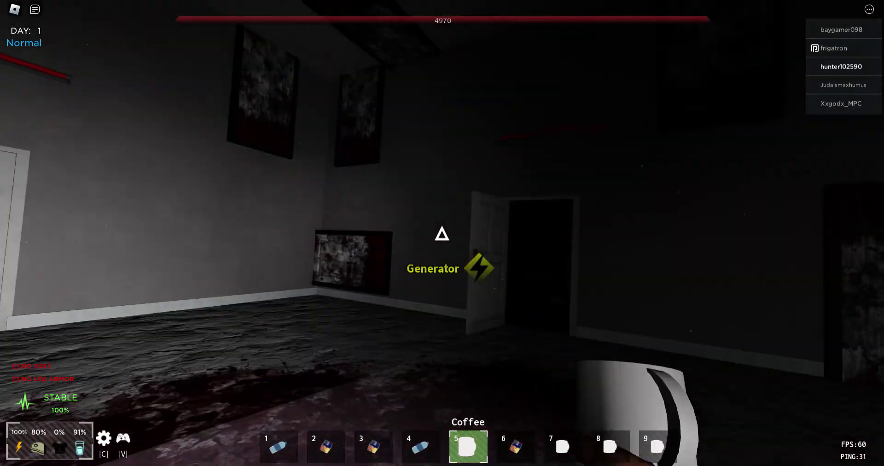
Follow the other player through the dark doorways toward the generator door.
key(w)
key(w)
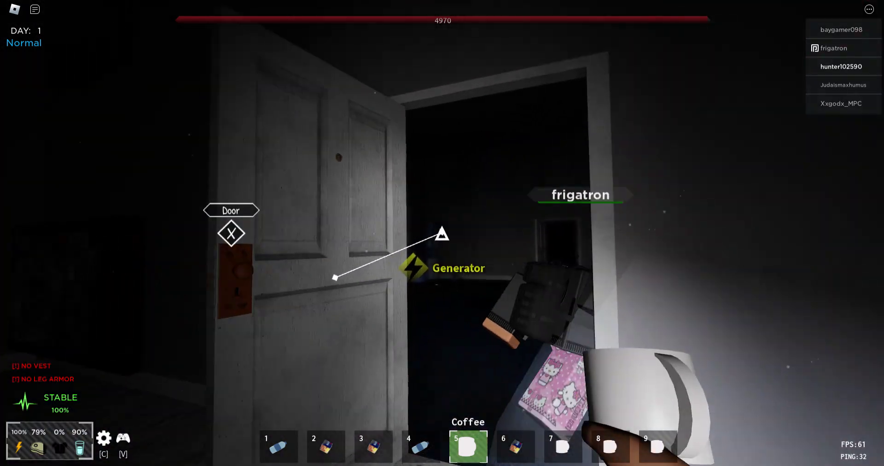
key(w)
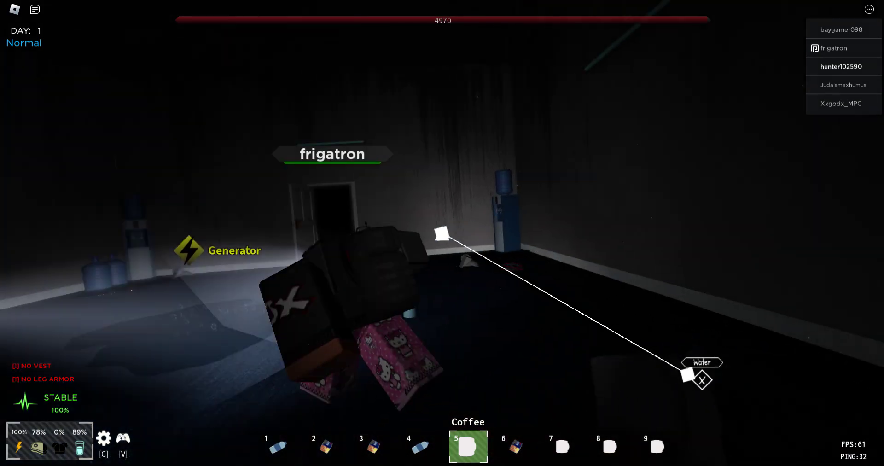
key(w)
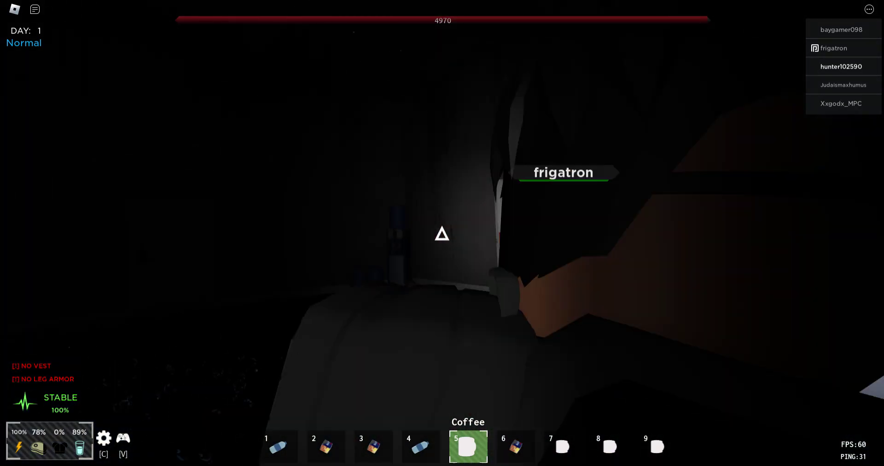
key(w)
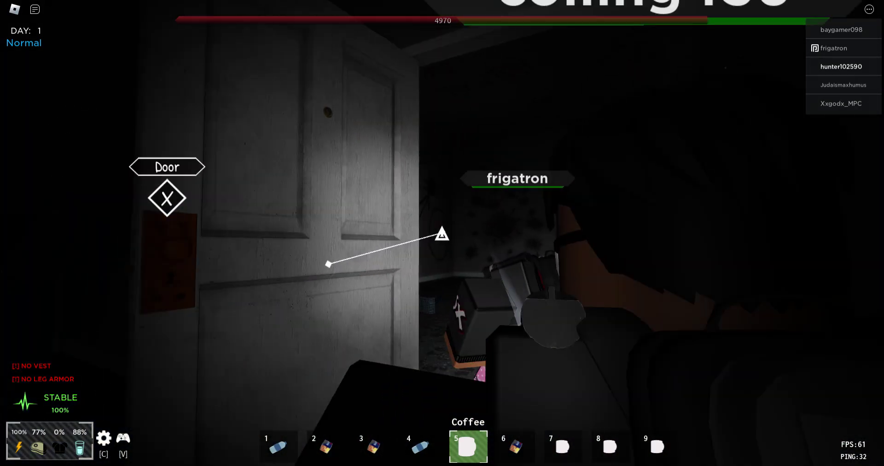
key(w)
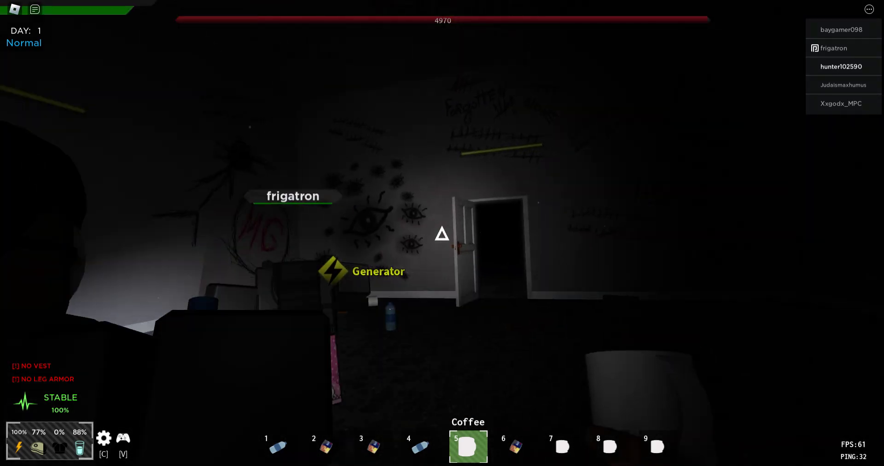
Drink the water bottle from slot 4 and walk into the lit room.
key(6)
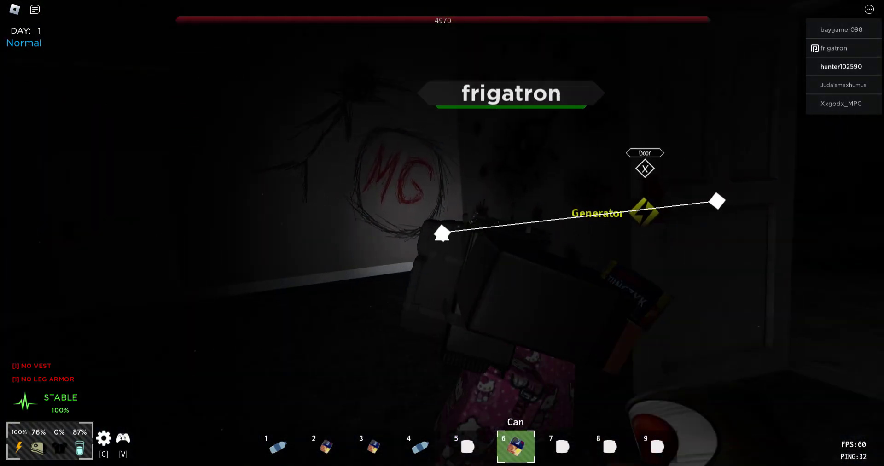
key(4)
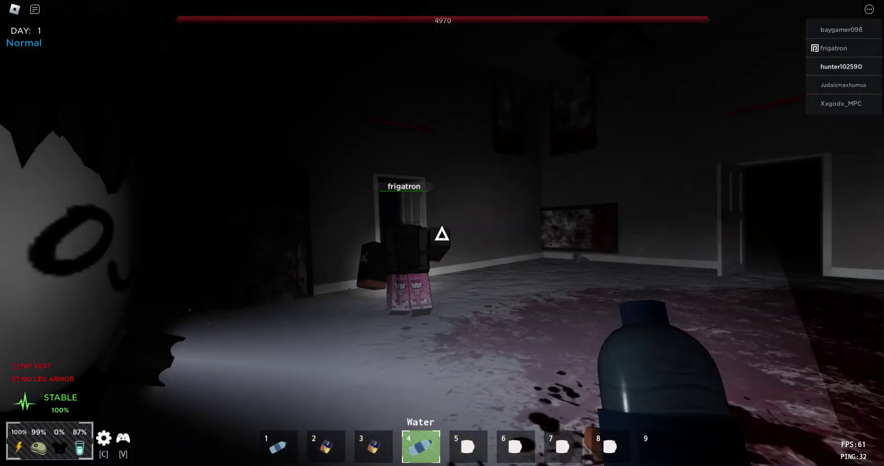
click(442, 234)
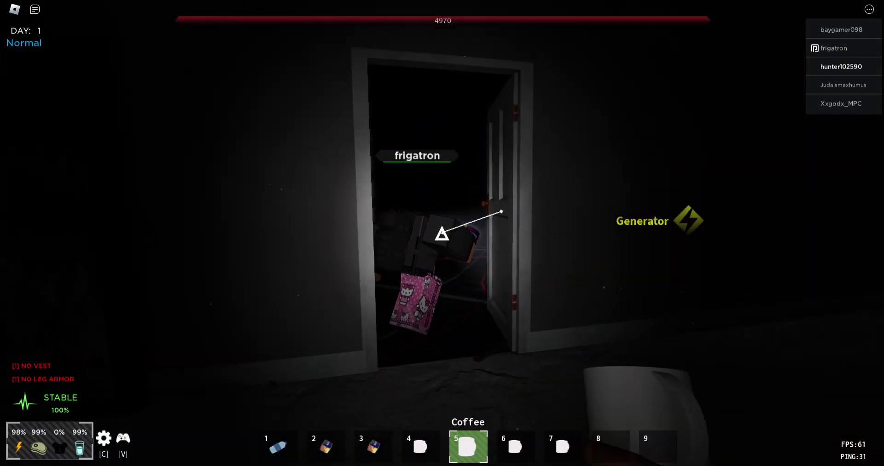
key(w)
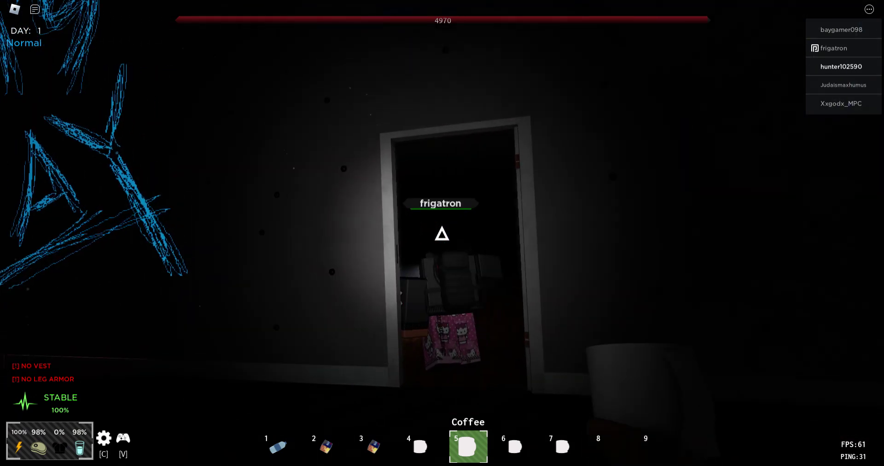
key(w)
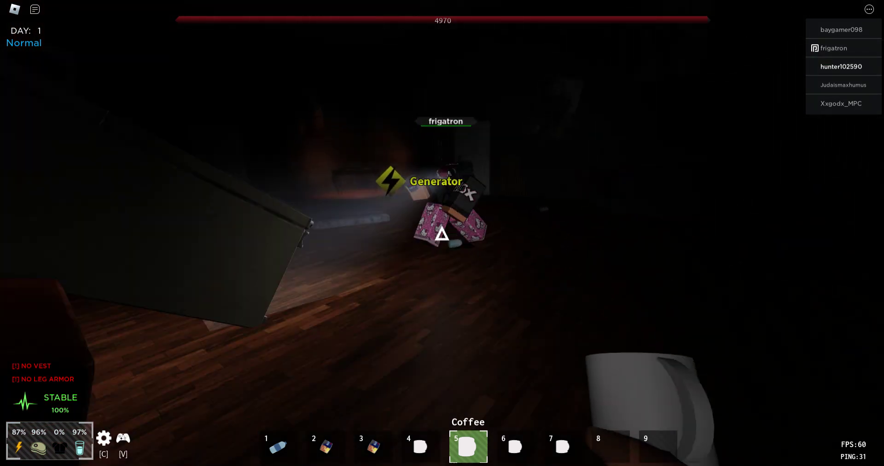
Sprint after the other player through the dark rooms to the room with pipes.
key(shift+w)
key(shift+w)
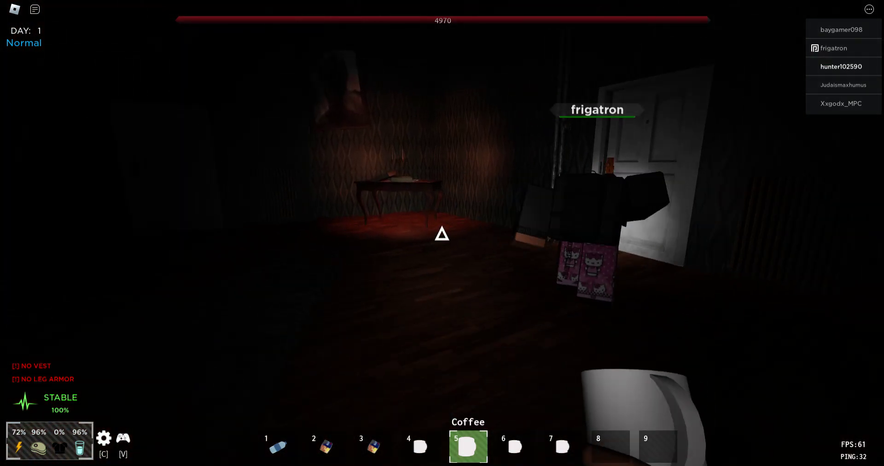
key(shift+w)
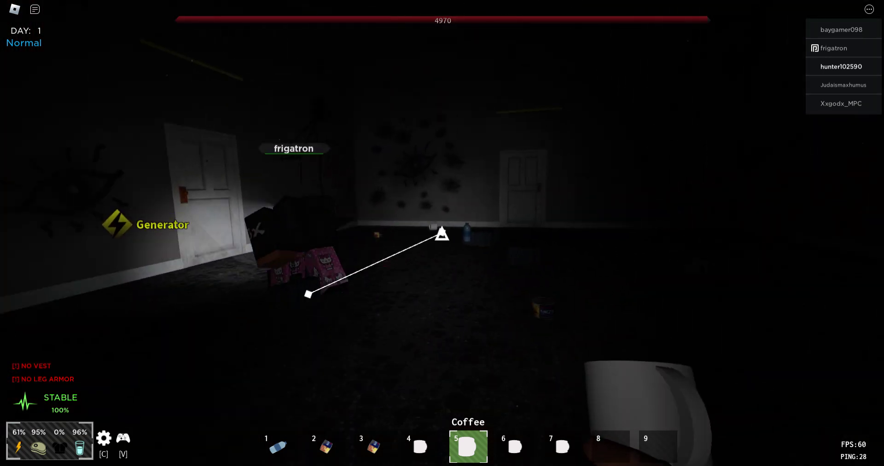
key(shift+w)
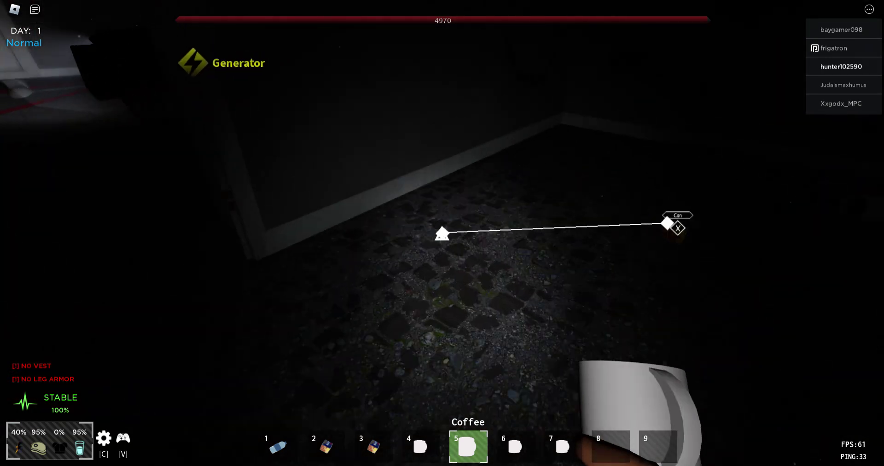
key(shift+w)
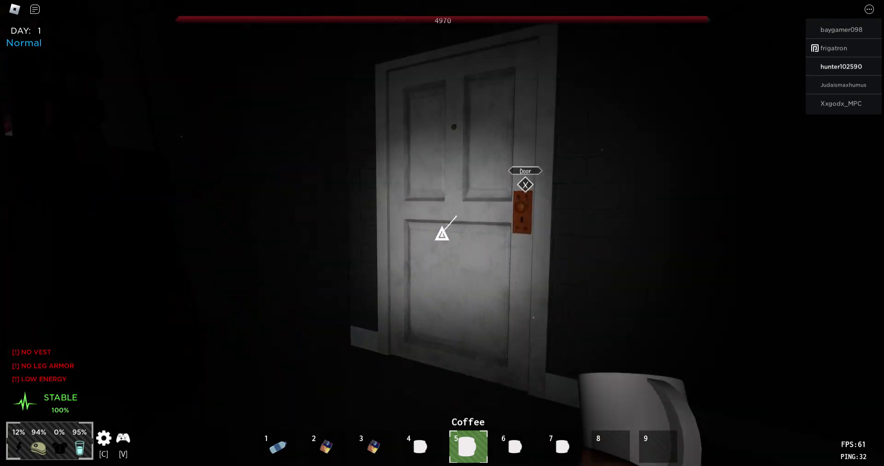
Cross the bloodstained room and pick up the can from the floor.
key(w)
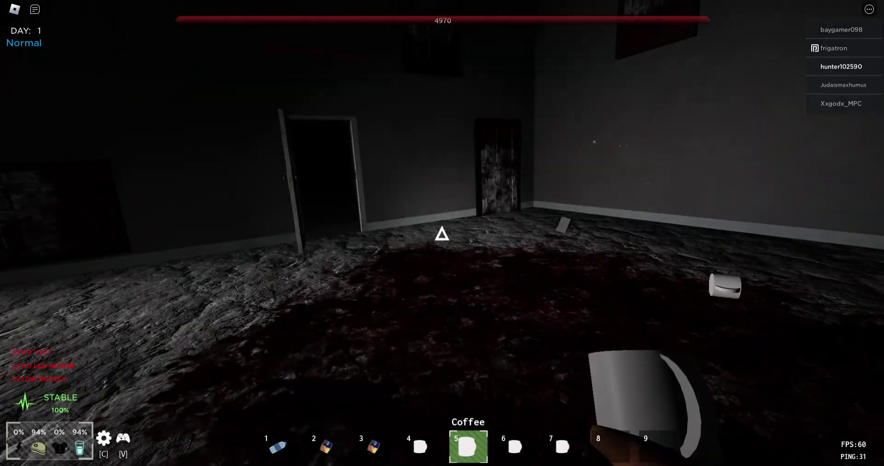
key(w)
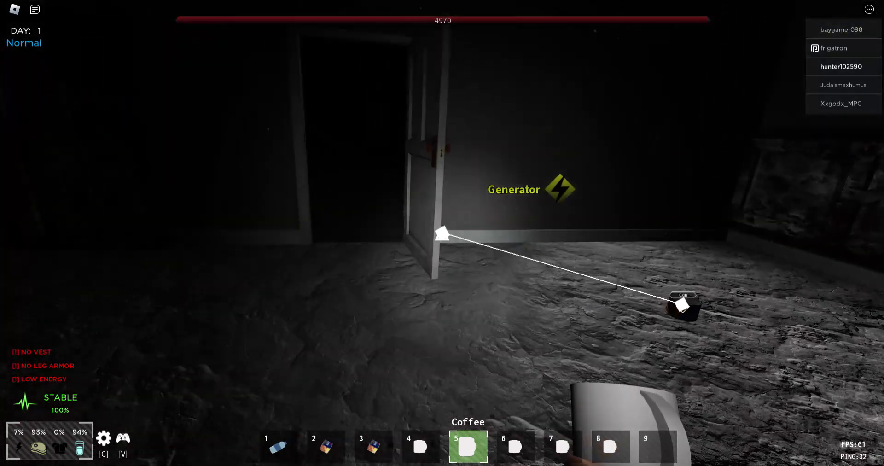
key(e)
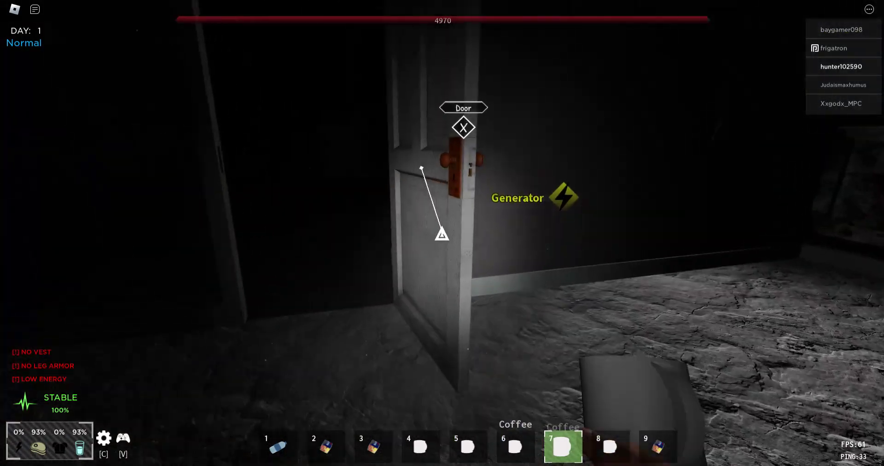
key(9)
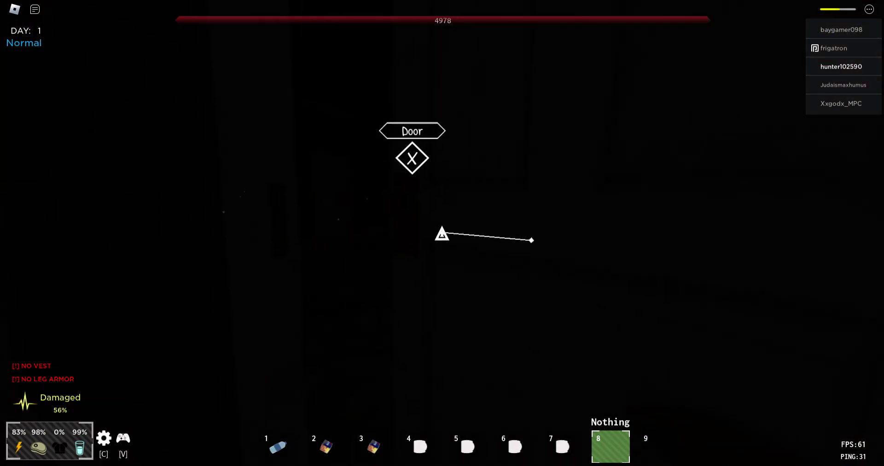
Run into the wooden-floored room and drink the Coffee from slot 6 to refill energy.
key(shift+w)
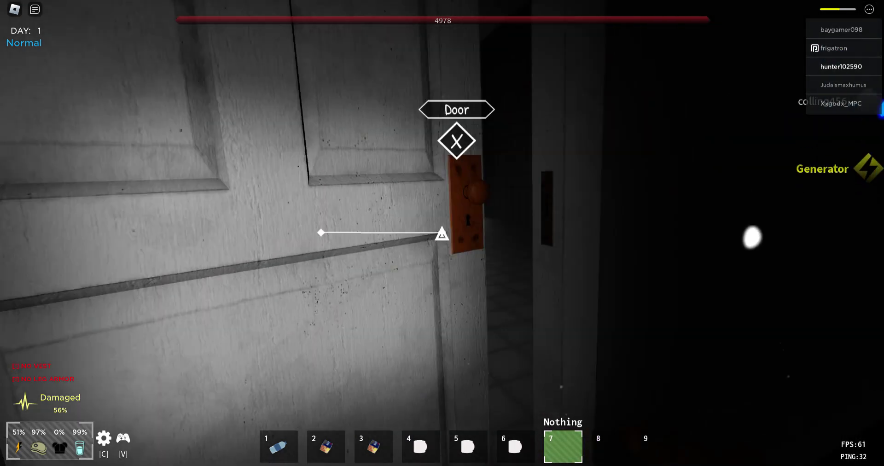
key(6)
key(shift+w)
key(w)
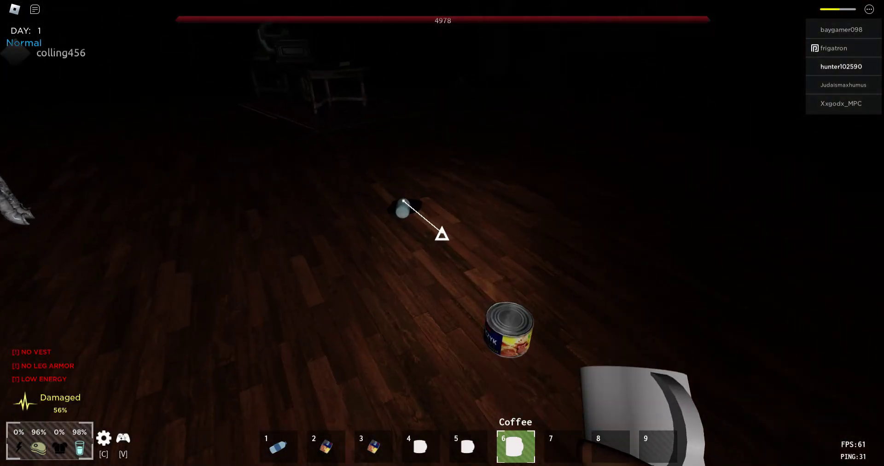
click(441, 234)
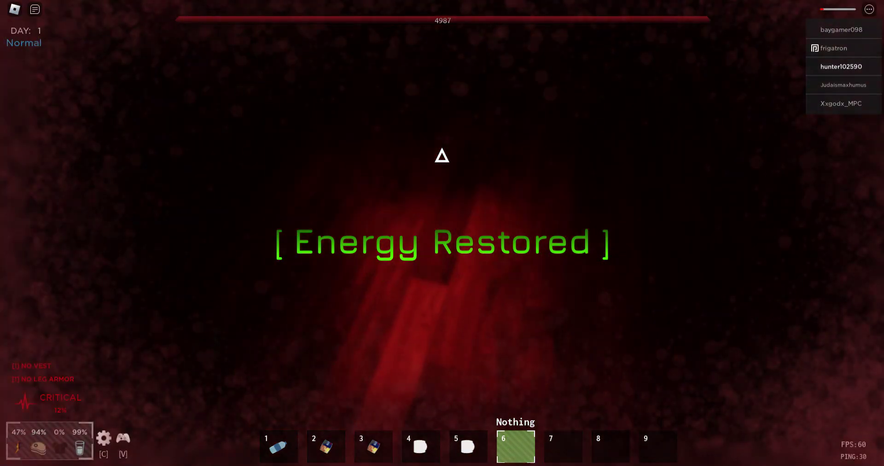
Enter the dark room and drink the remaining coffee from slot 5.
key(w)
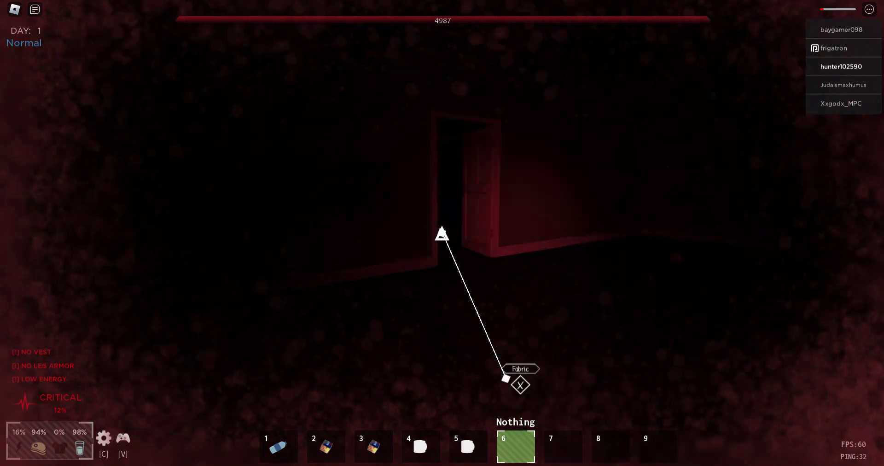
key(5)
click(441, 234)
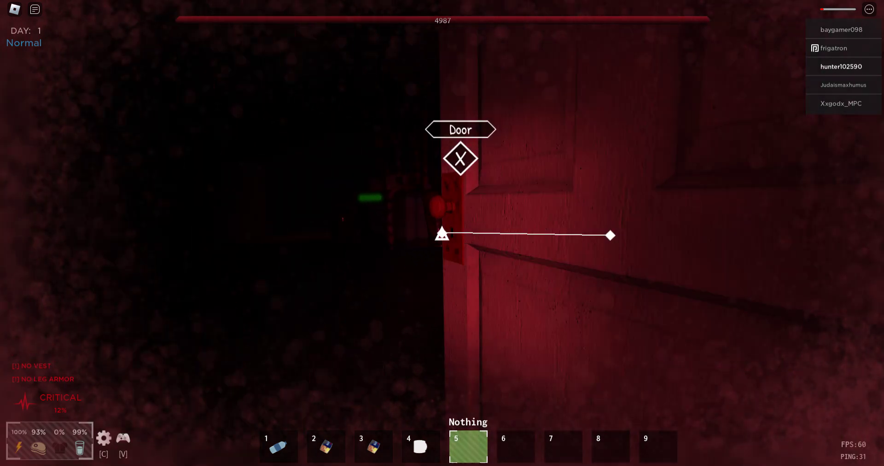
Walk the dark corridor, opening two doors with X.
key(w)
key(w)
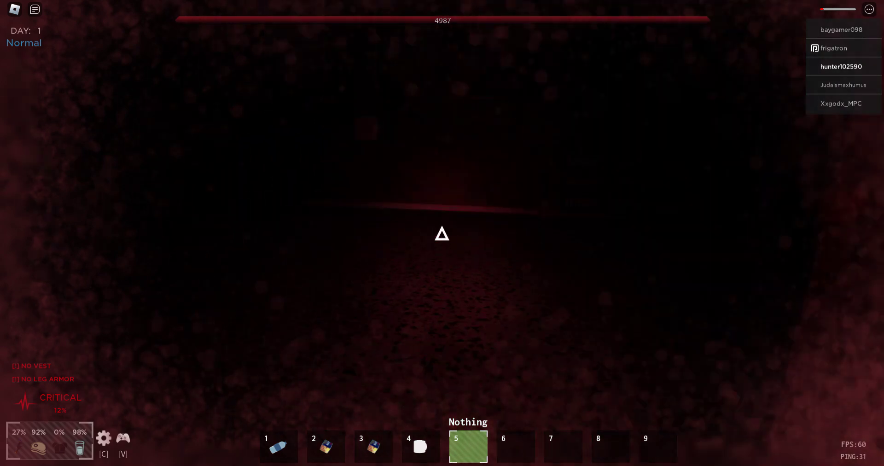
key(w)
key(x)
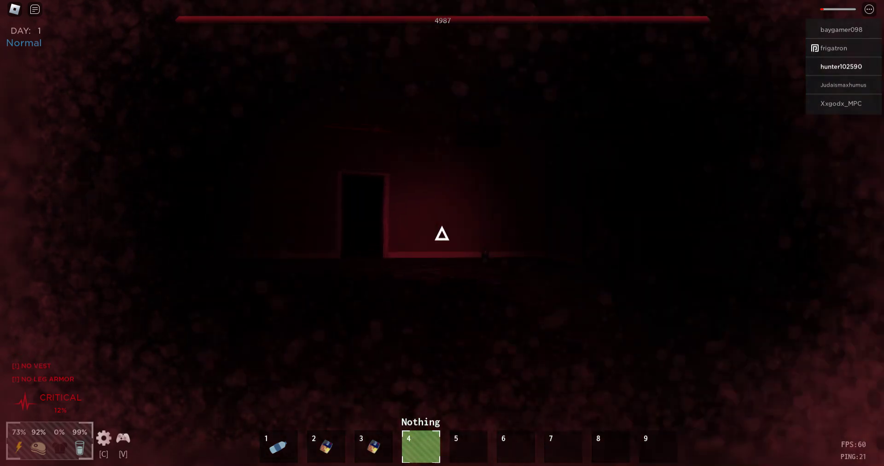
key(w)
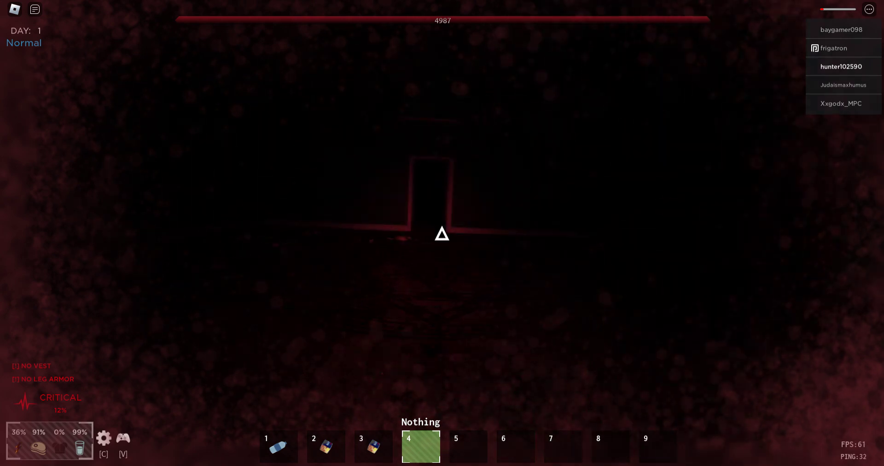
key(w)
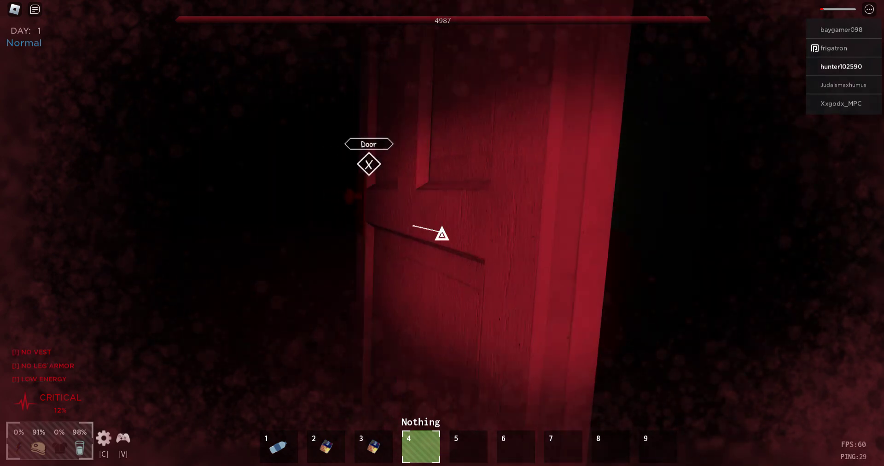
key(x)
Eat the Can from slot 2 to restore hunger, then head for the next door.
key(w)
key(3)
key(2)
key(w)
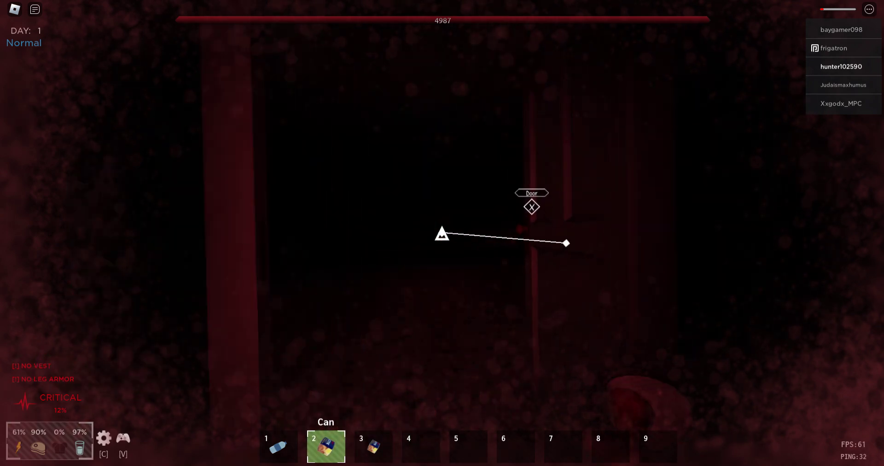
click(442, 234)
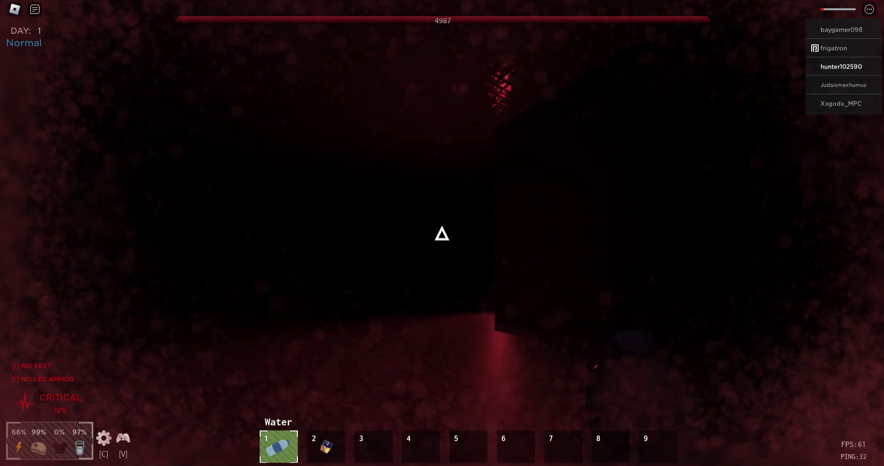
key(w)
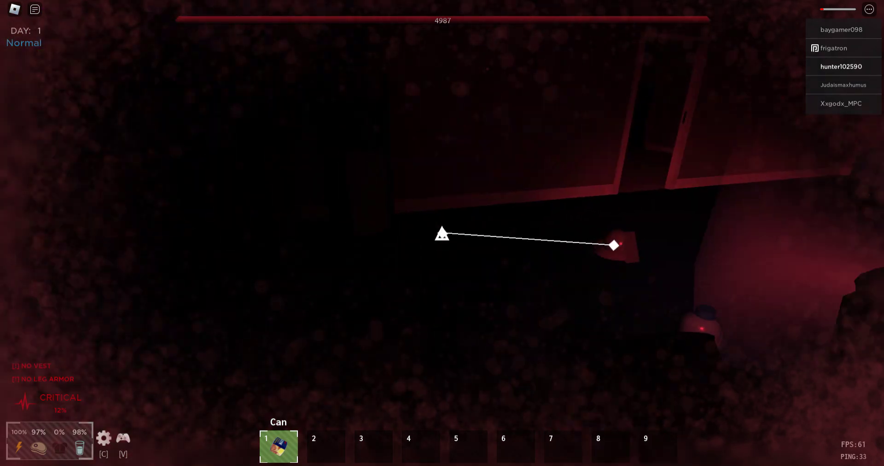
key(c)
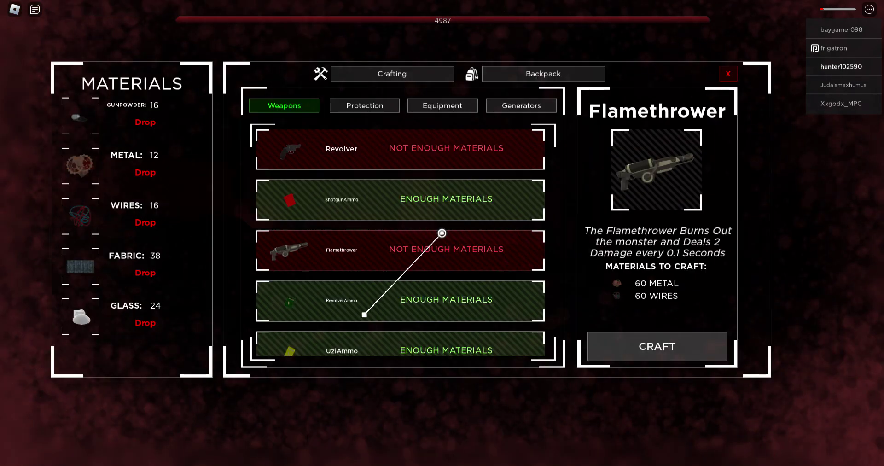
key(Return)
key(Down)
key(c)
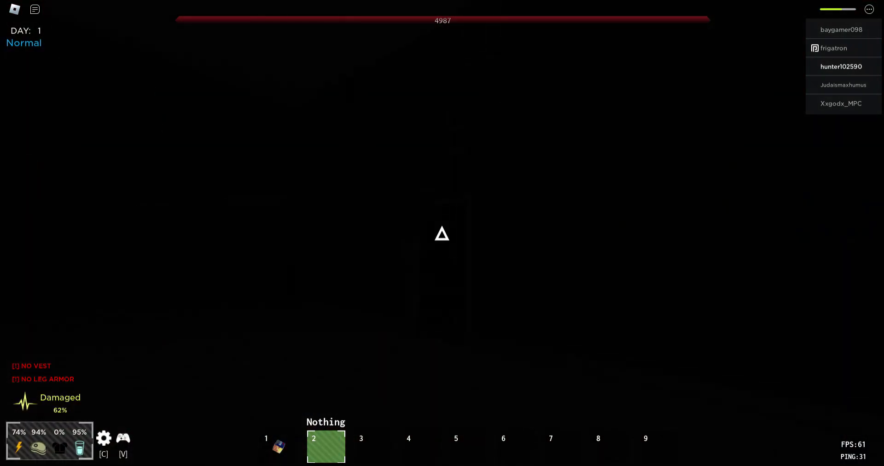
Pick up a water bottle on the way through the doors and drink it.
key(w)
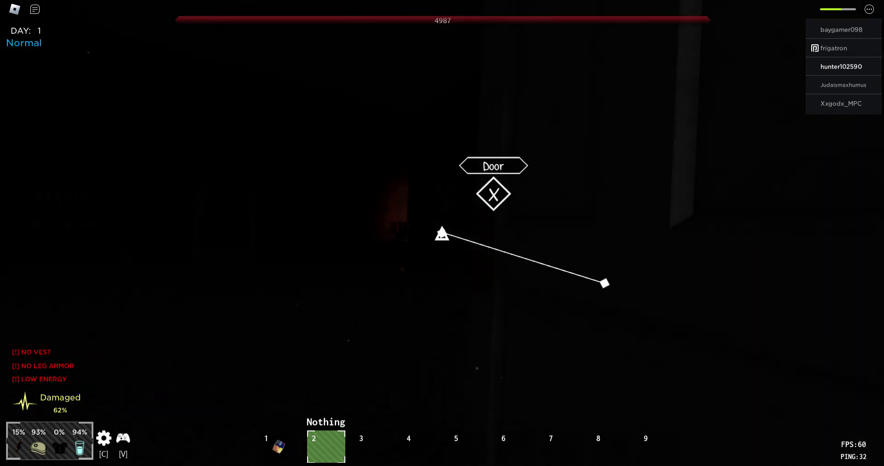
key(w)
key(e)
key(w)
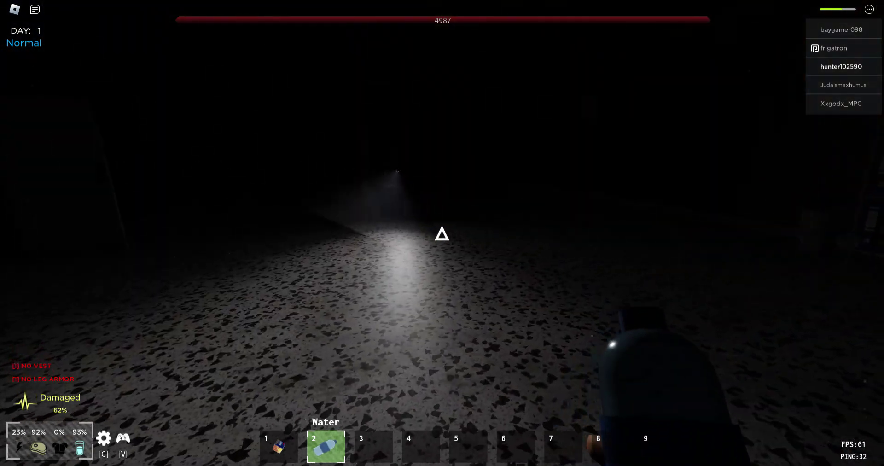
key(e)
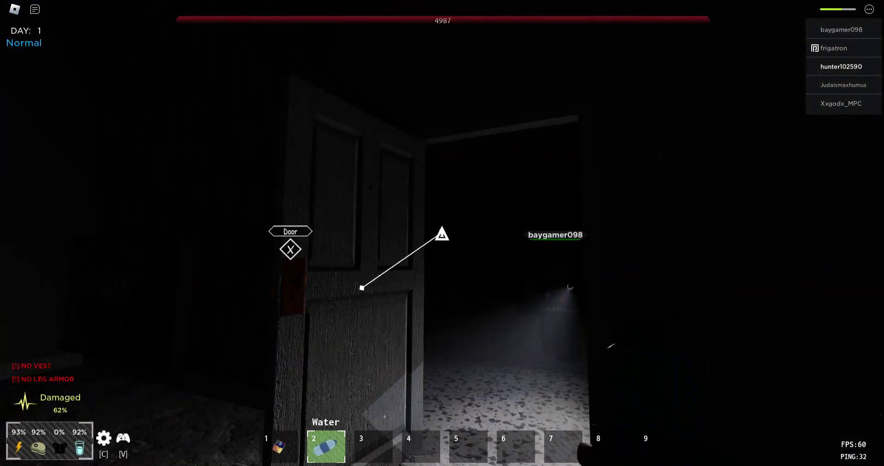
key(w)
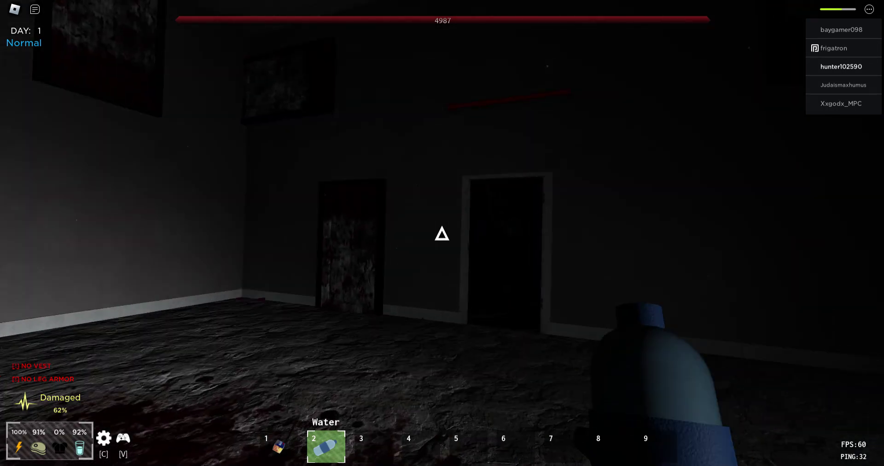
key(w)
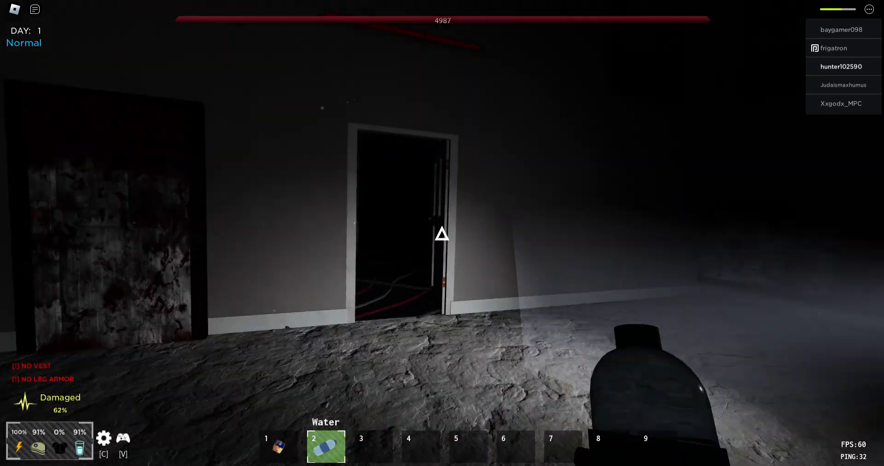
click(442, 234)
Head past the LET'S PLAY wall, grab another water bottle and drink it.
key(w)
key(w)
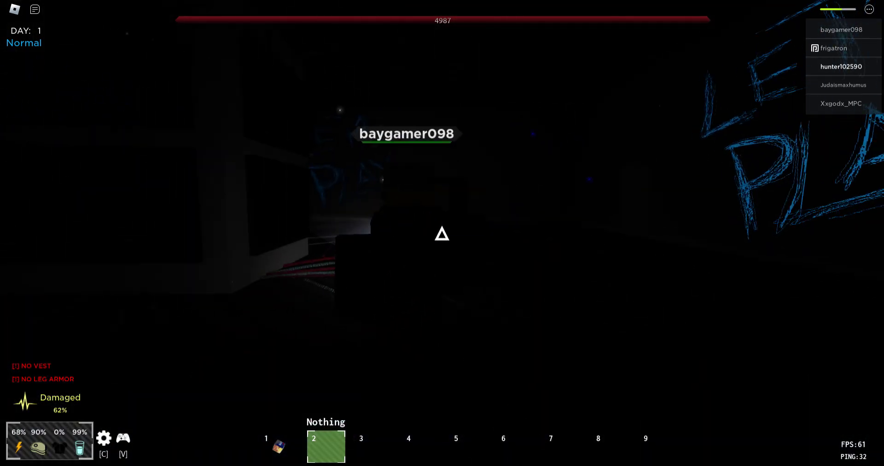
key(w)
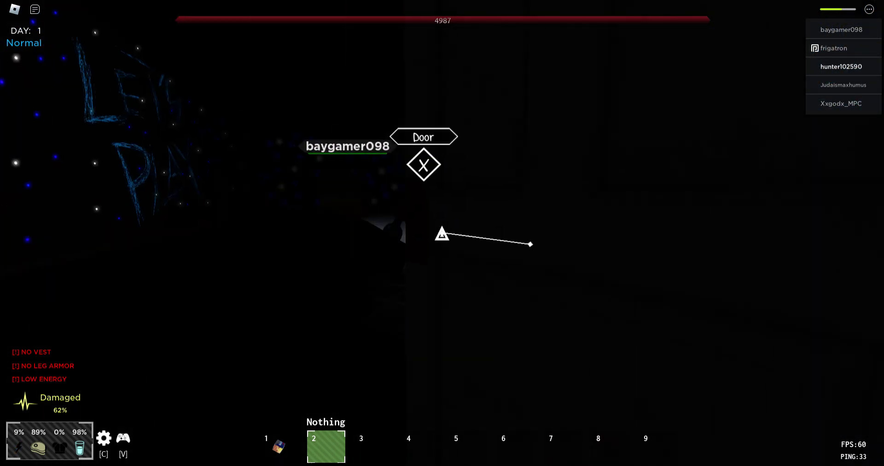
key(w)
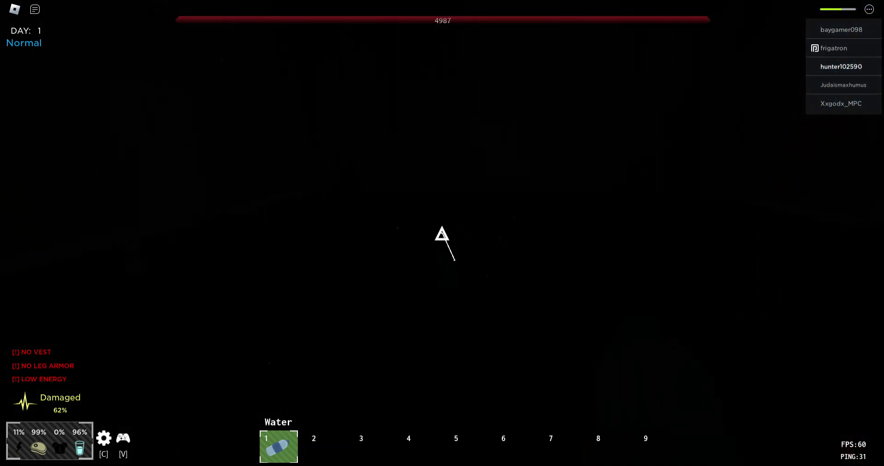
key(e)
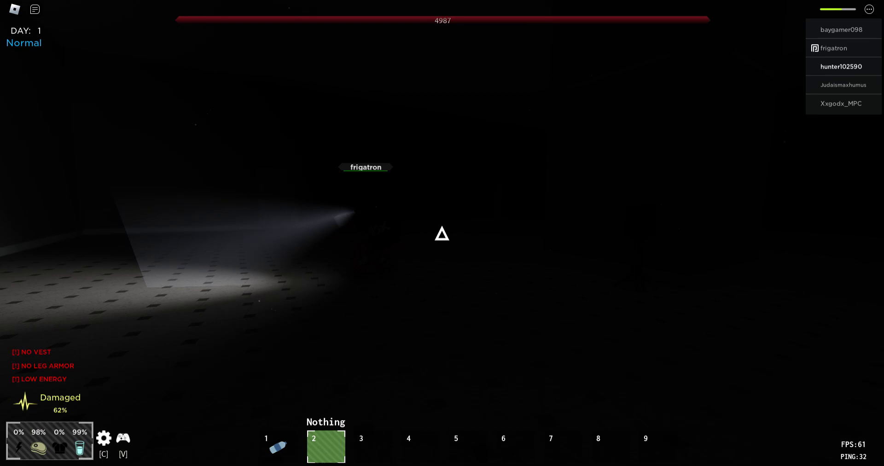
key(1)
click(441, 233)
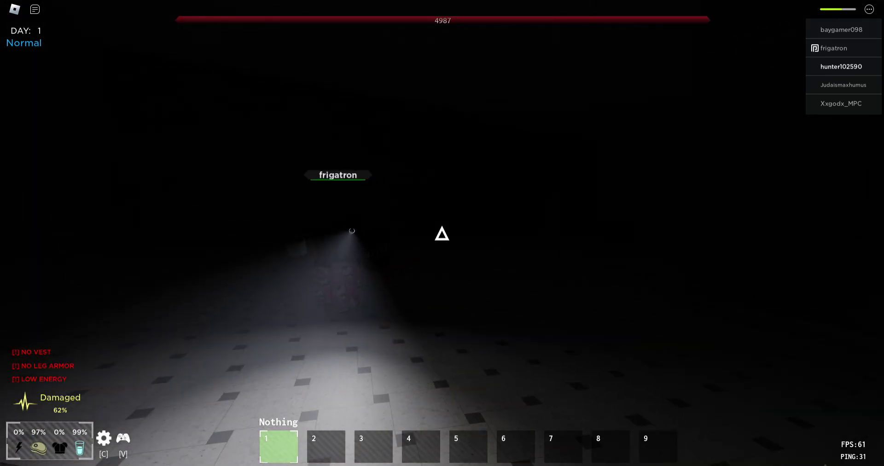
Pick up and consume the floor can, then drink water from slot 2.
key(w)
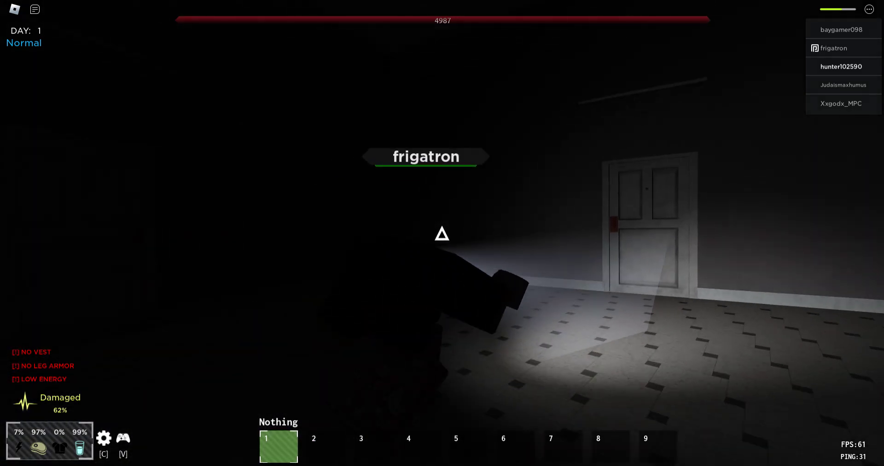
key(s)
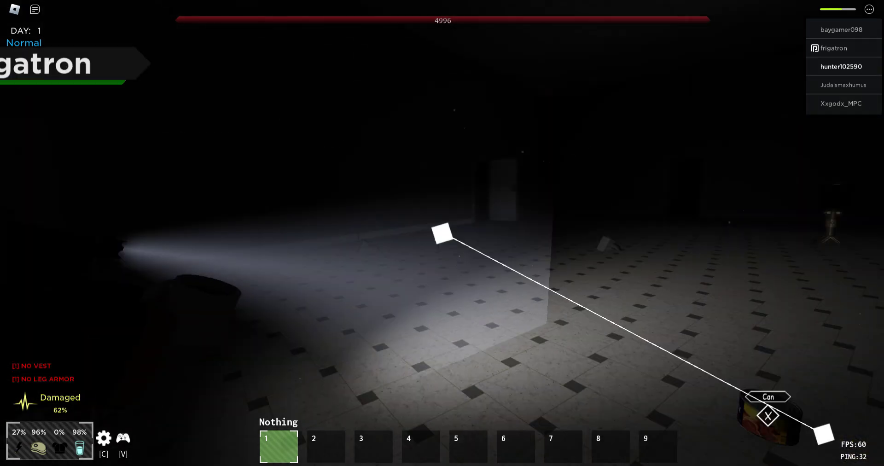
key(x)
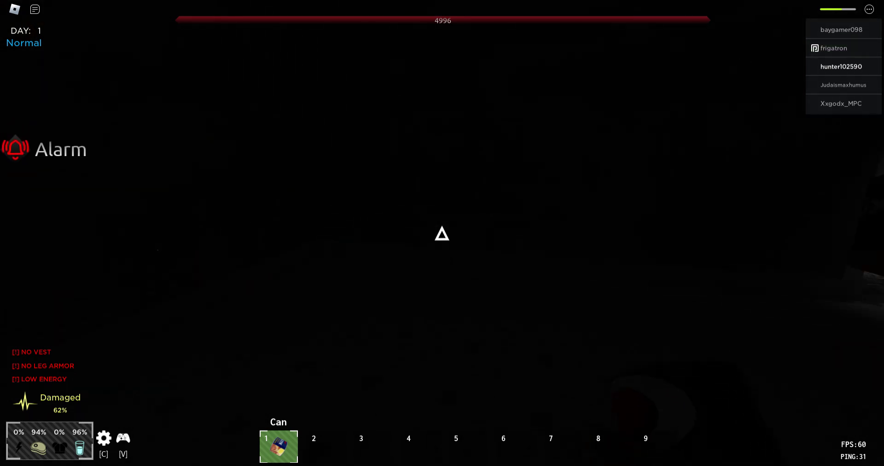
click(441, 234)
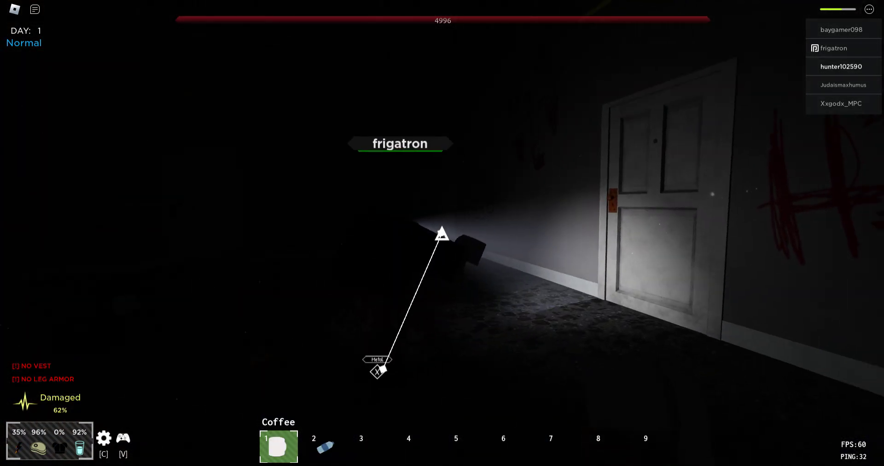
key(2)
click(442, 235)
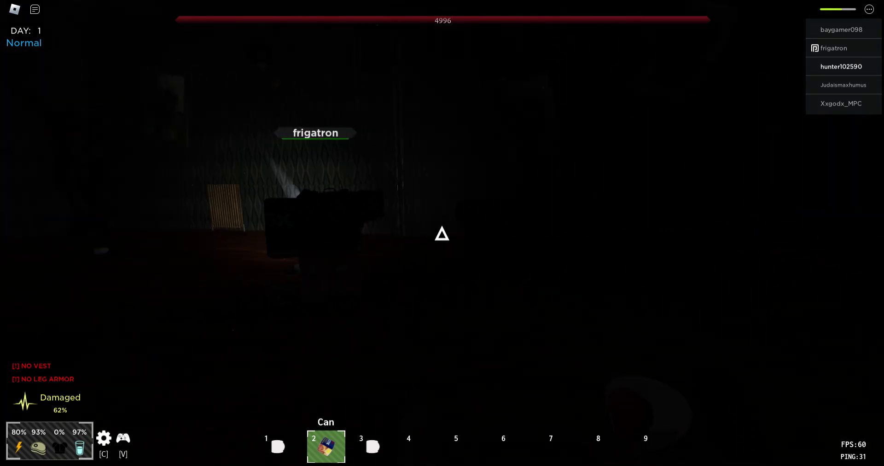
Drink coffee from slot 1 repeatedly to refill energy while moving through the lit rooms.
key(1)
click(442, 234)
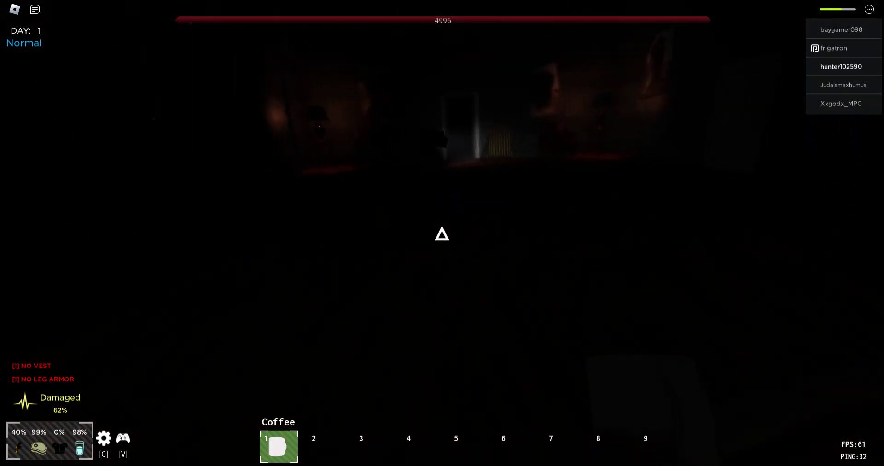
key(w)
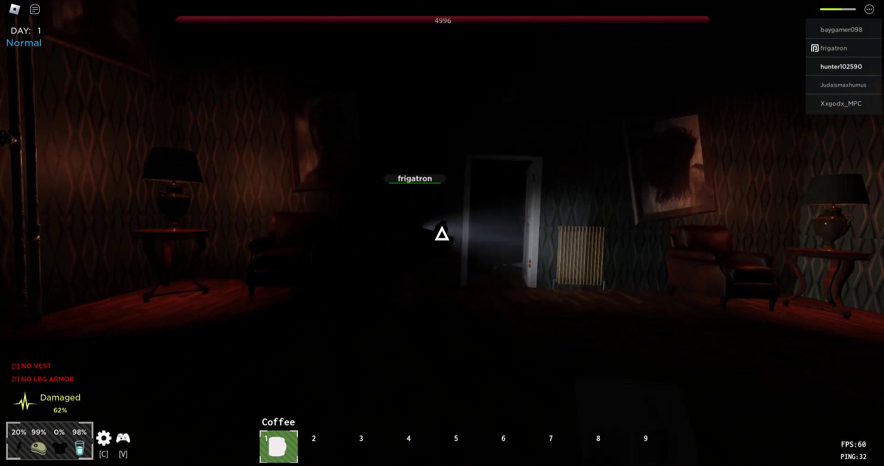
click(442, 233)
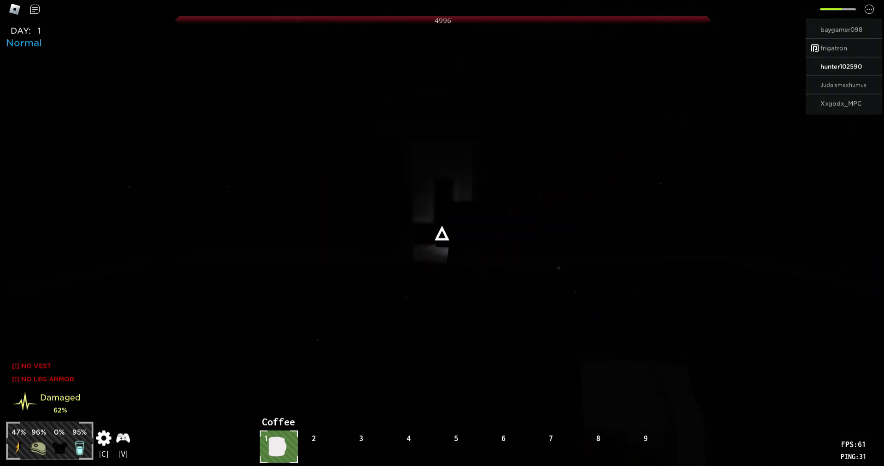
key(w)
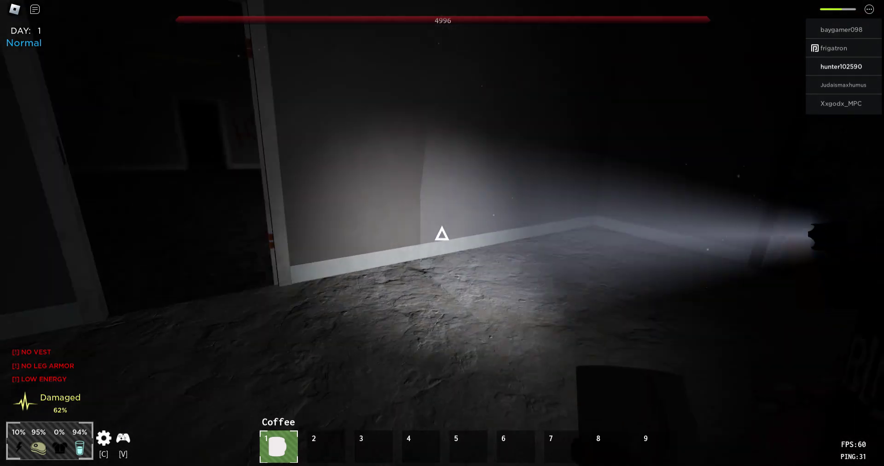
click(441, 234)
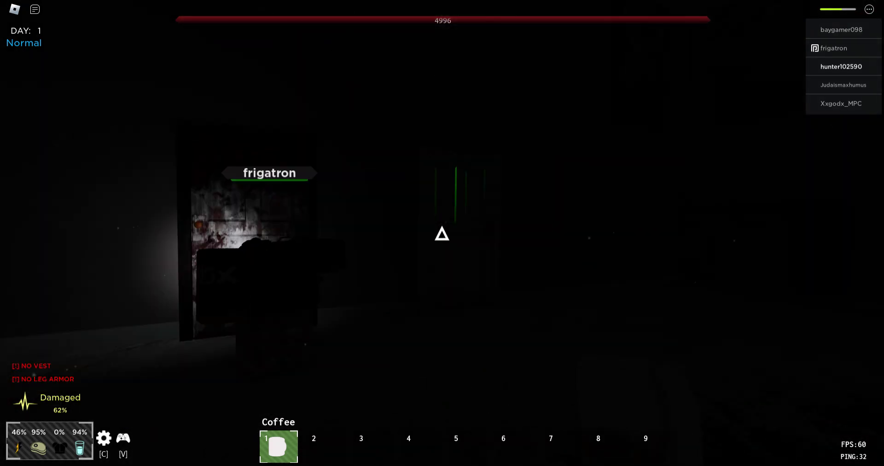
Take the Compass and Vest from the Item Create box.
key(w)
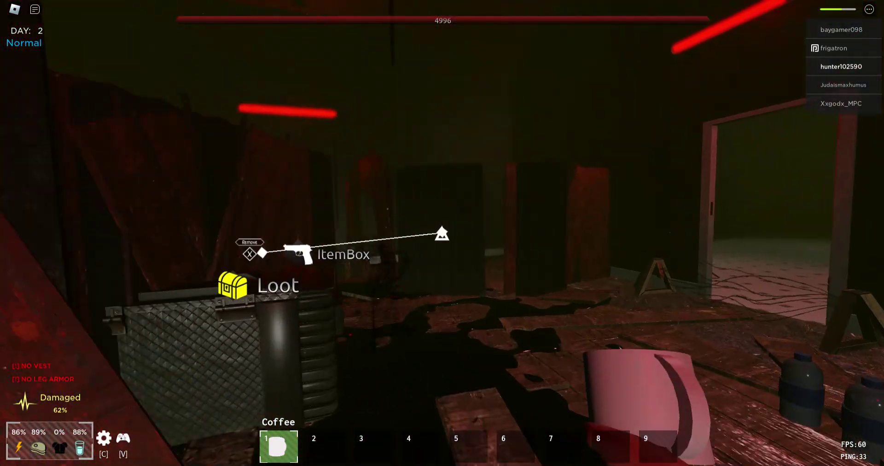
key(e)
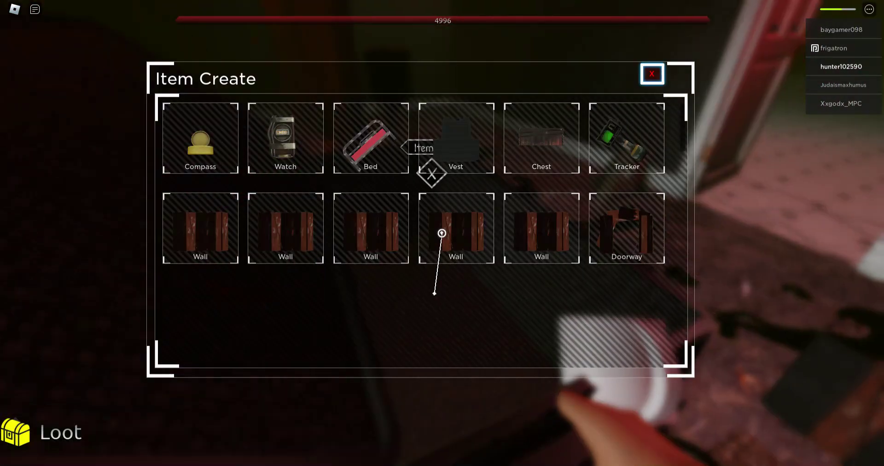
key(x)
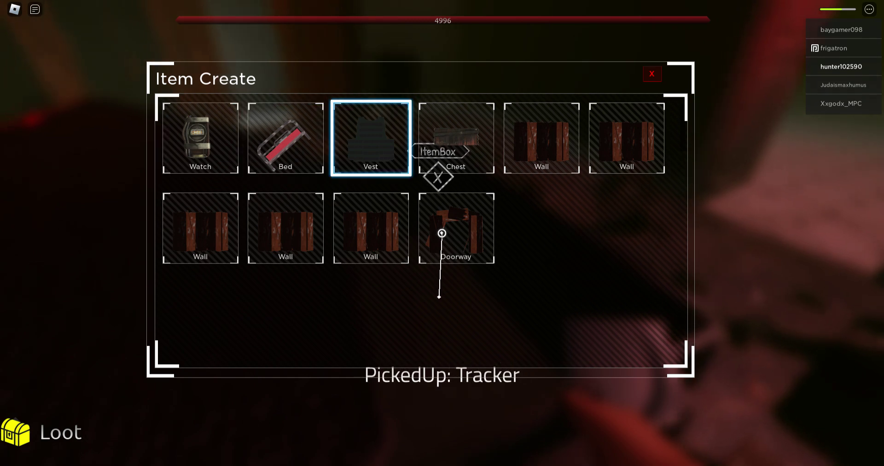
key(x)
key(e)
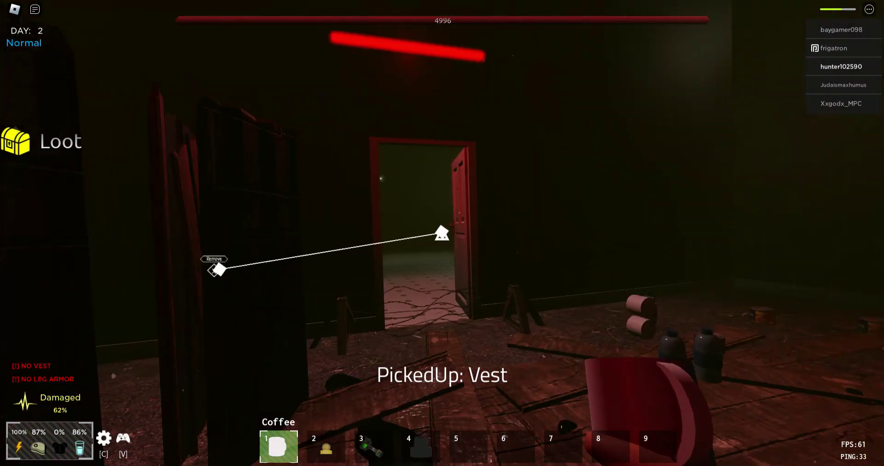
Claim glass and gunpowder from the loot cabinet and open the crafting menu.
key(w)
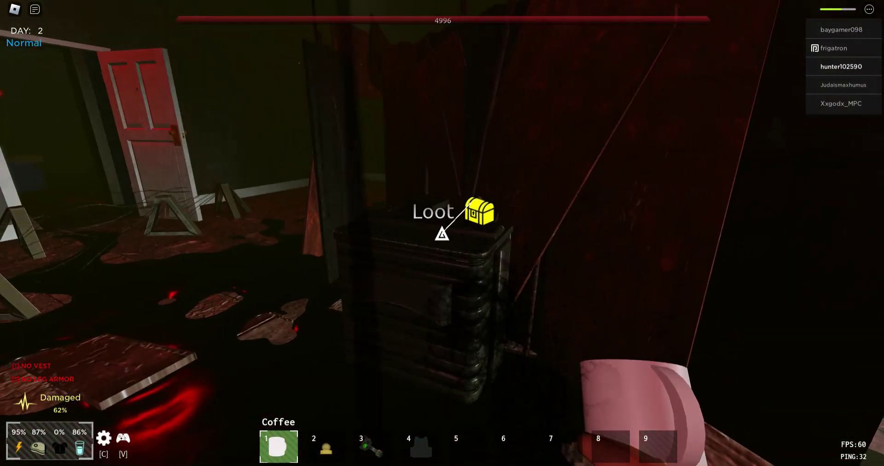
key(w)
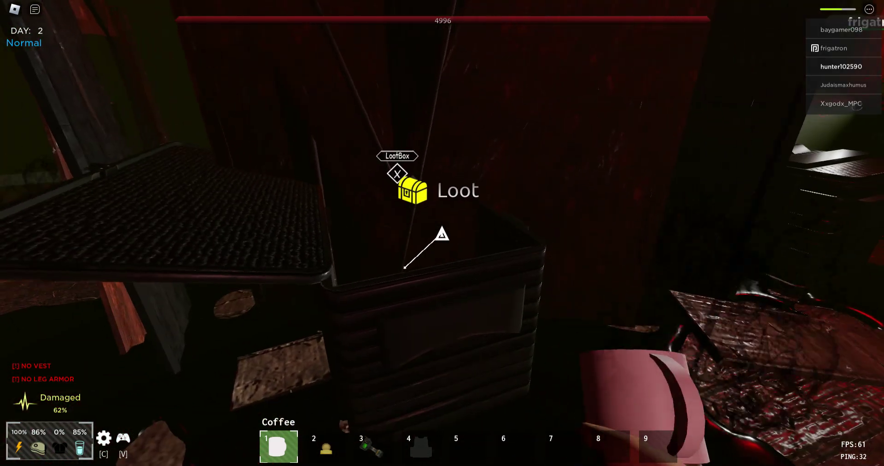
key(x)
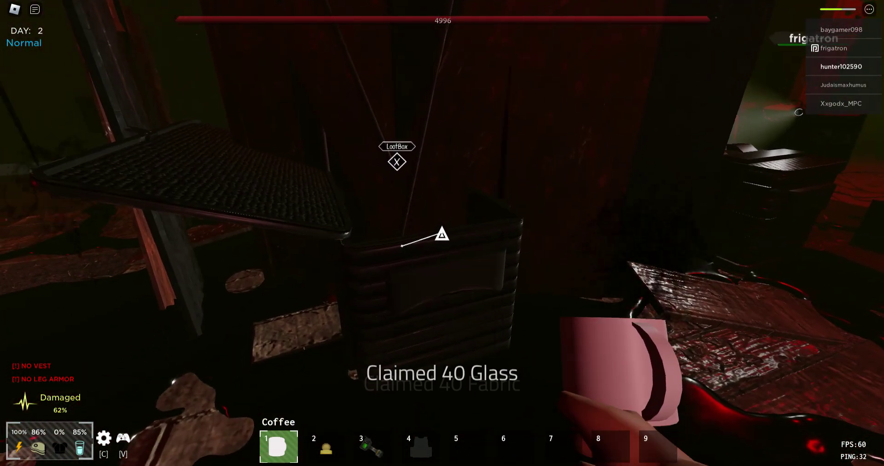
key(c)
Craft the Flamethrower and FlamethrowerAmmo from the Weapons recipes, then close crafting.
key(Return)
key(Down)
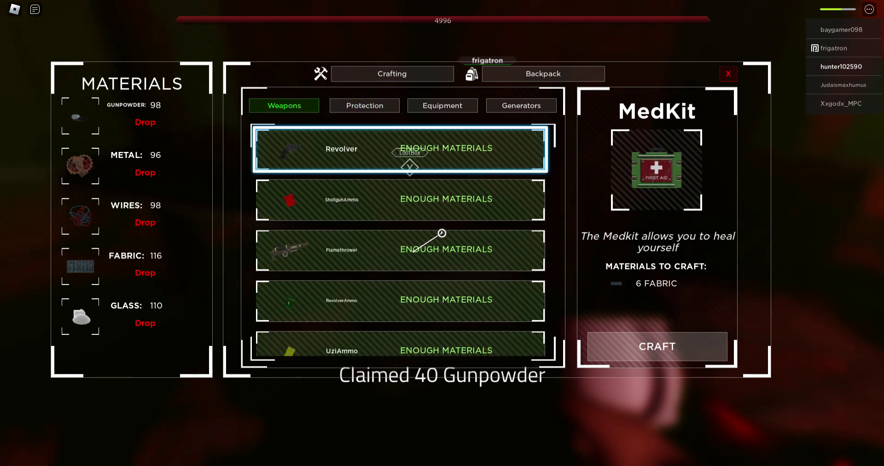
key(Right)
key(Down)
key(Down)
key(Down)
key(Down)
key(Down)
key(Down)
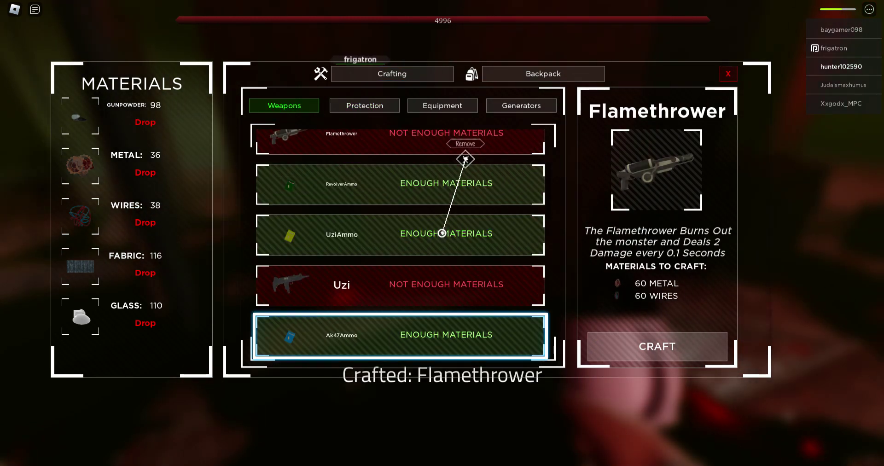
key(Return)
key(Right)
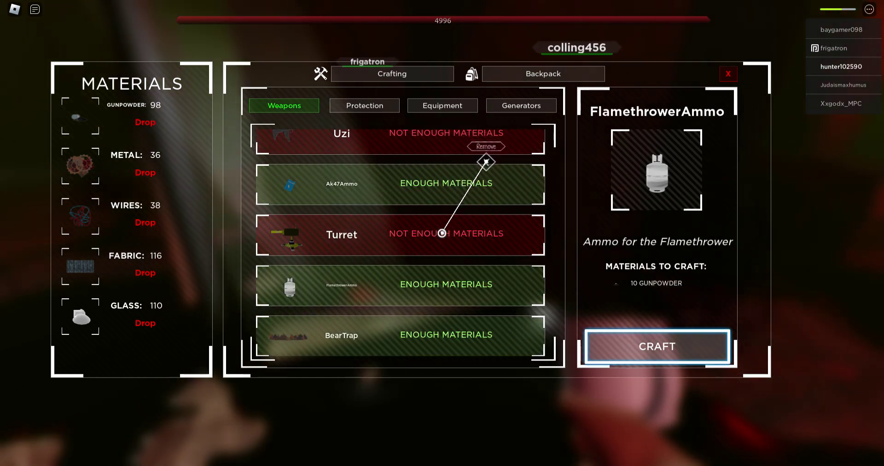
key(Tab)
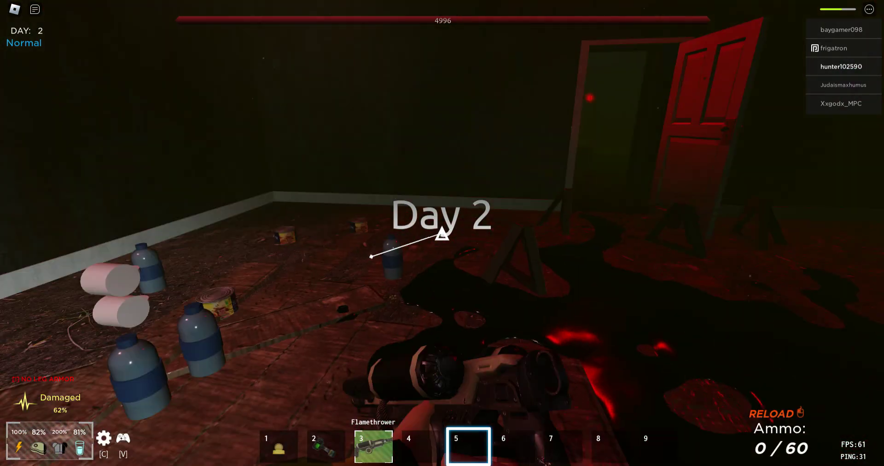
Go back to the ammo recipes for more FlamethrowerAmmo, then walk into the tiled room.
key(Tab)
key(Down)
key(Down)
key(Down)
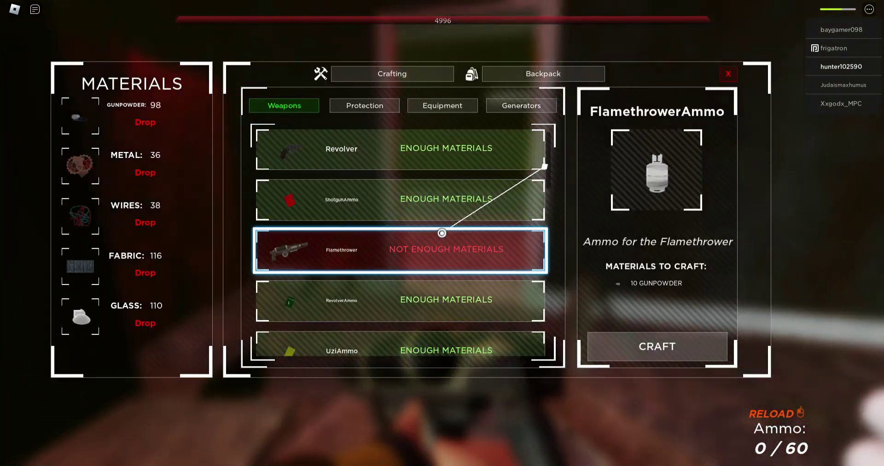
key(Down)
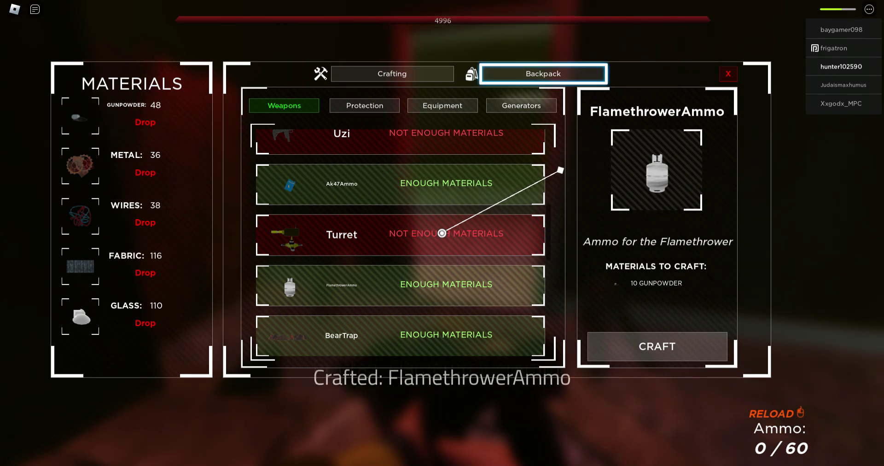
key(Tab)
key(w)
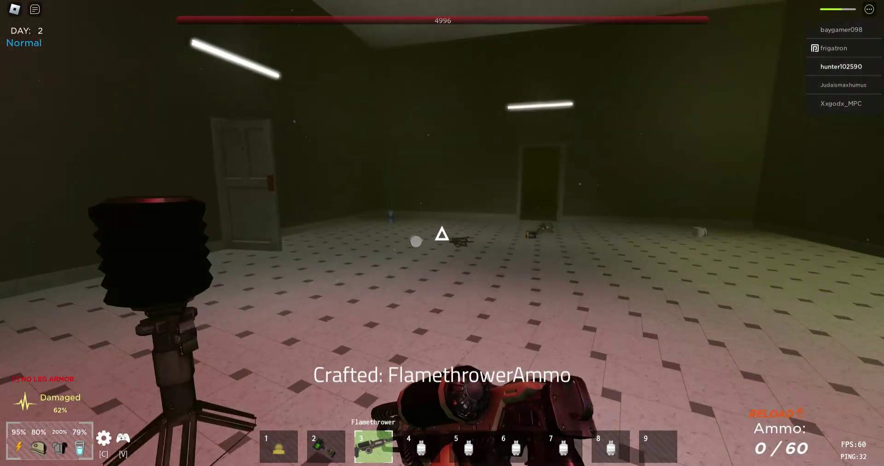
Craft a MedKit from the Protection list and use it to heal to full health.
key(Tab)
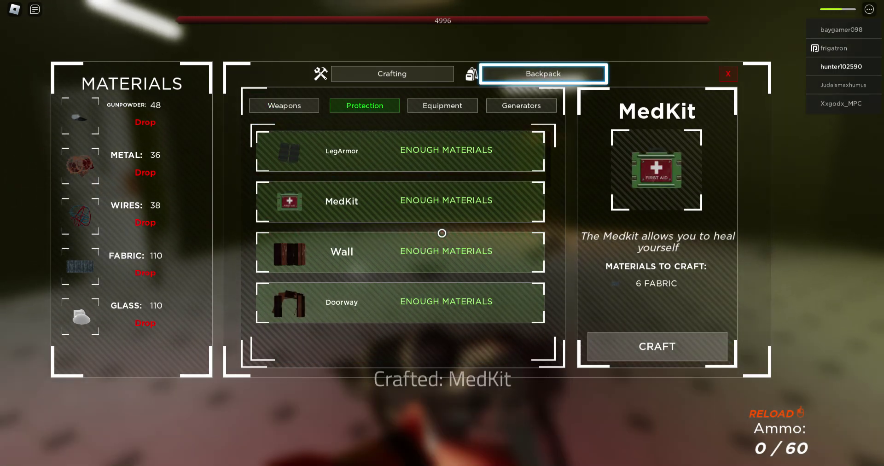
key(Tab)
scroll(442, 233, down, 2)
scroll(442, 233, down, 2)
scroll(442, 232, down, 1)
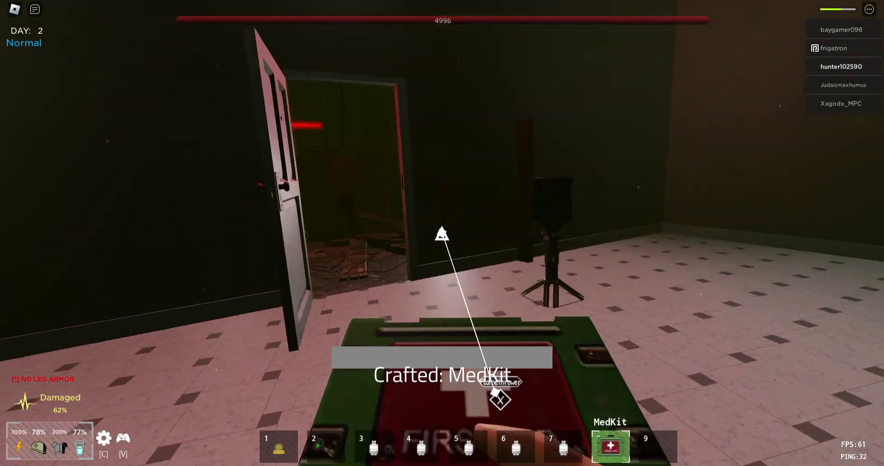
key(w)
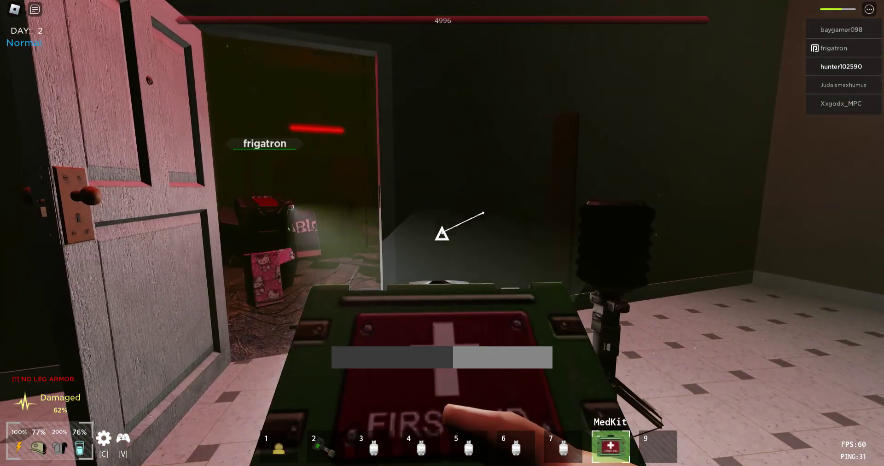
key(w)
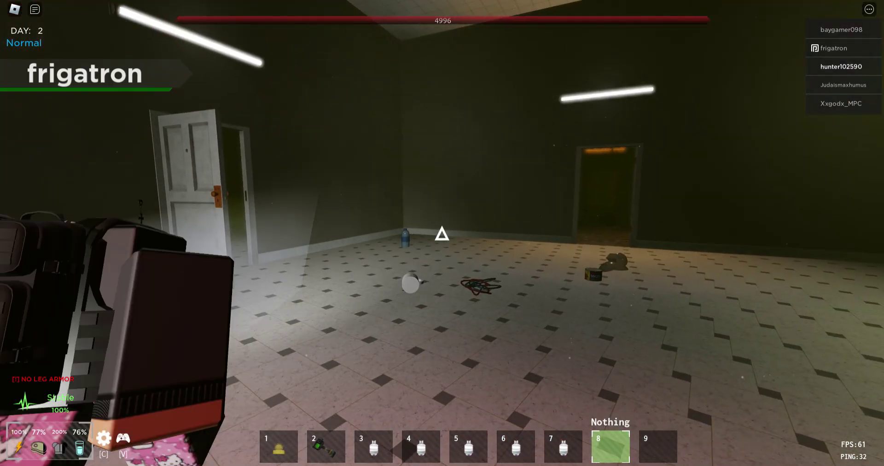
scroll(441, 236, up, 2)
scroll(442, 235, up, 2)
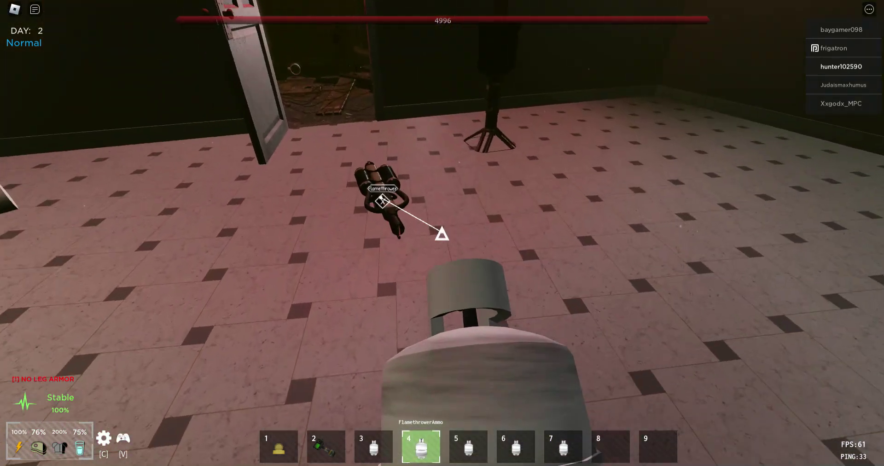
Pick up the Flamethrower from the floor and reload it to 60/60 ammo.
key(e)
scroll(442, 233, down, 2)
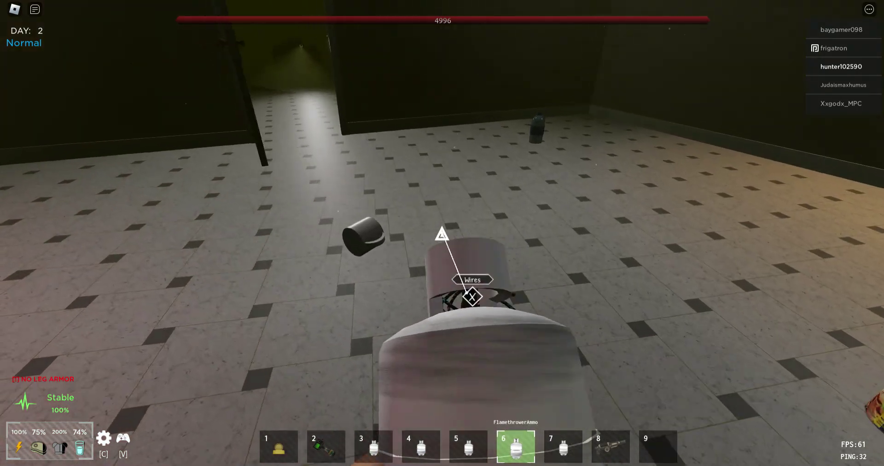
scroll(442, 235, down, 2)
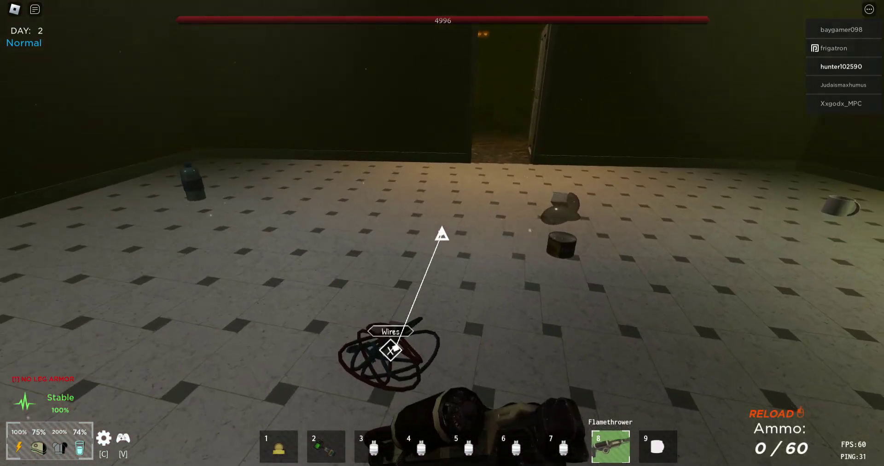
key(w)
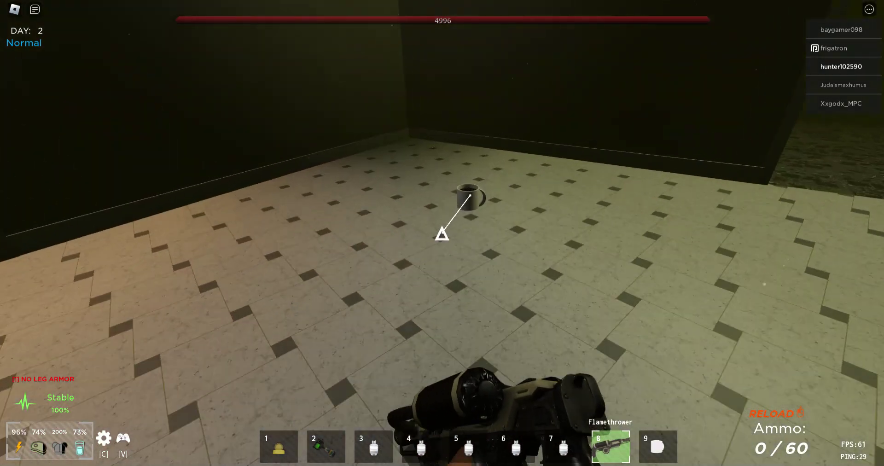
key(9)
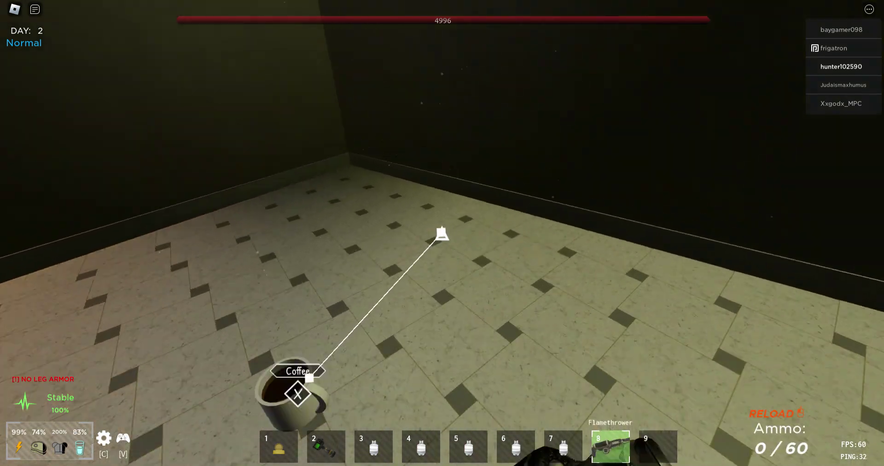
key(r)
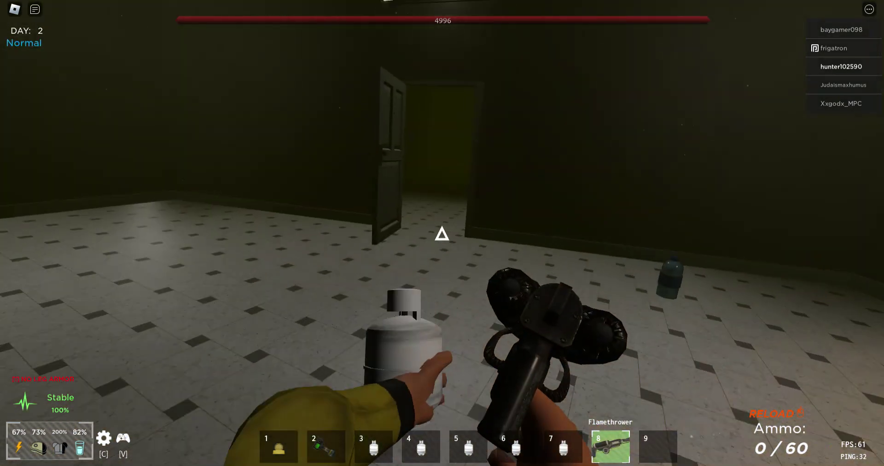
key(7)
key(w)
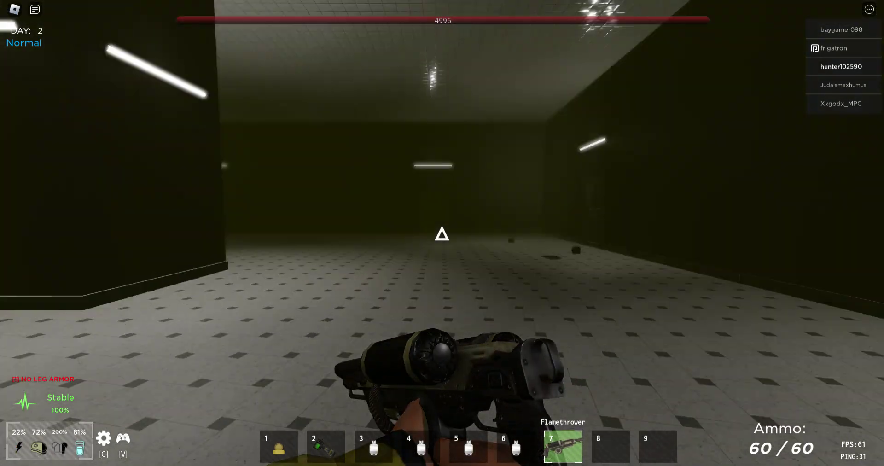
Craft LegArmor from the crafting menu and equip it.
key(c)
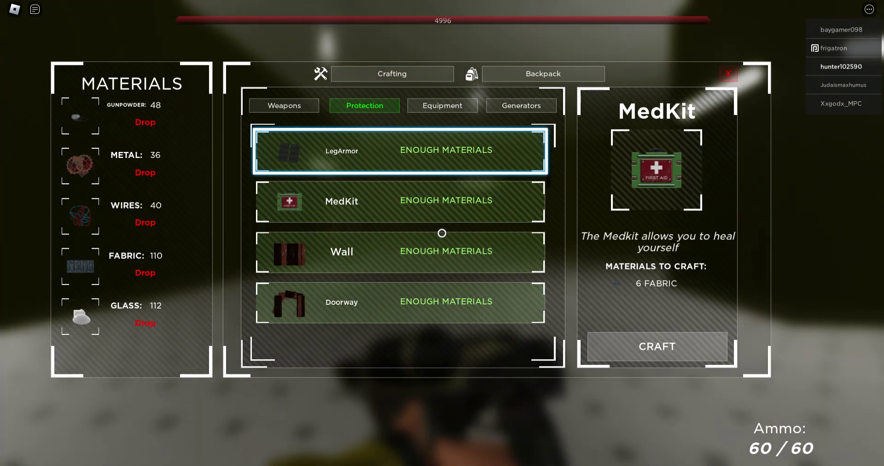
key(c)
key(c)
key(c)
key(e)
key(c)
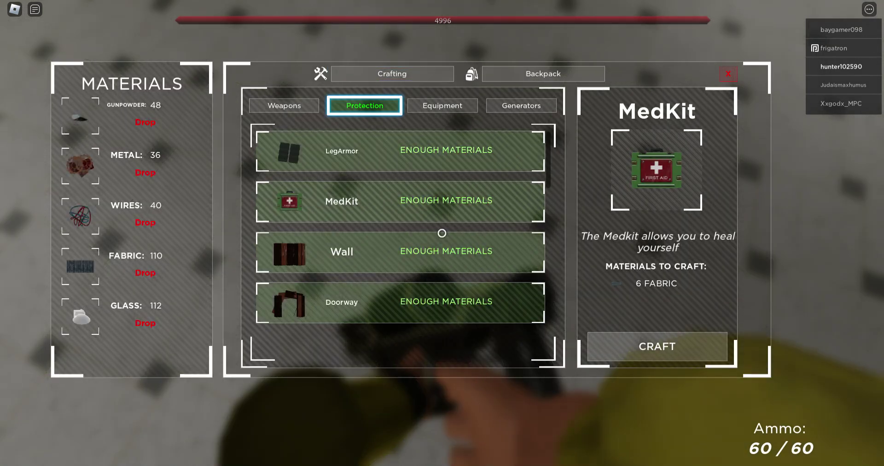
key(Return)
key(Right)
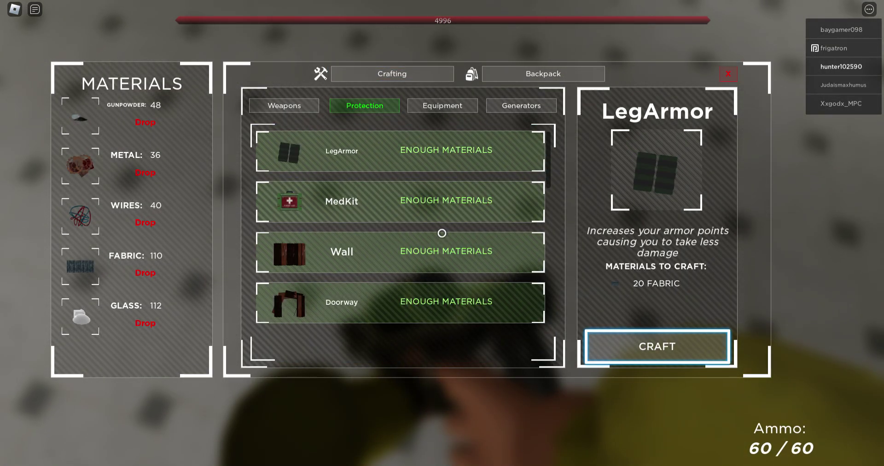
key(c)
key(8)
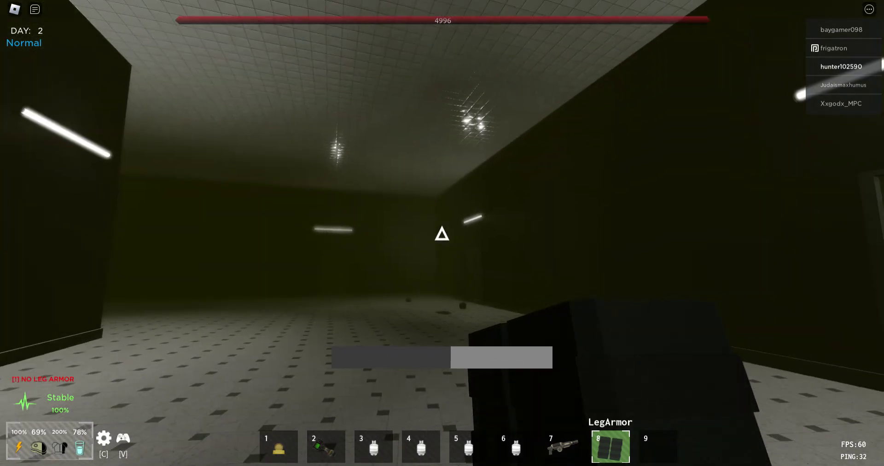
Place a Chest from the ItemBox on the floor, then reopen the stored items.
key(w)
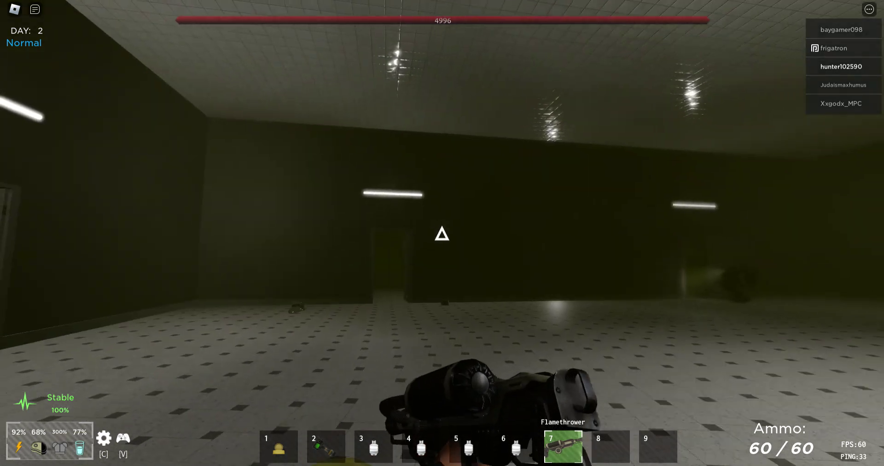
key(w)
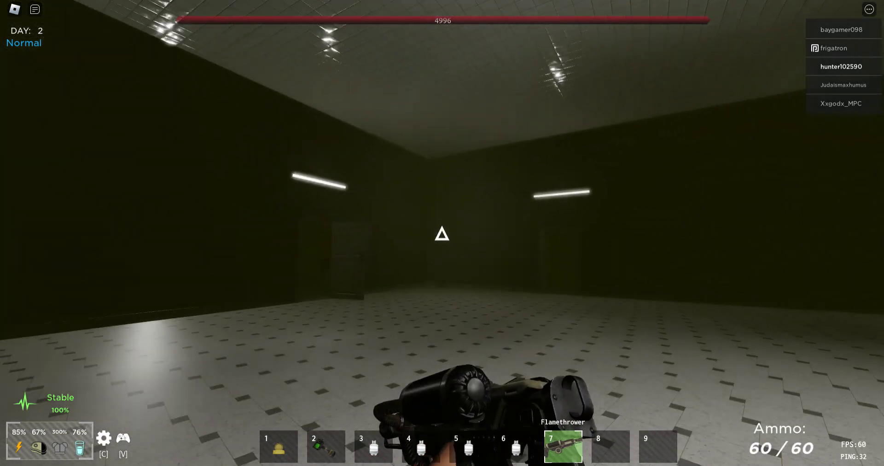
key(w)
key(w)
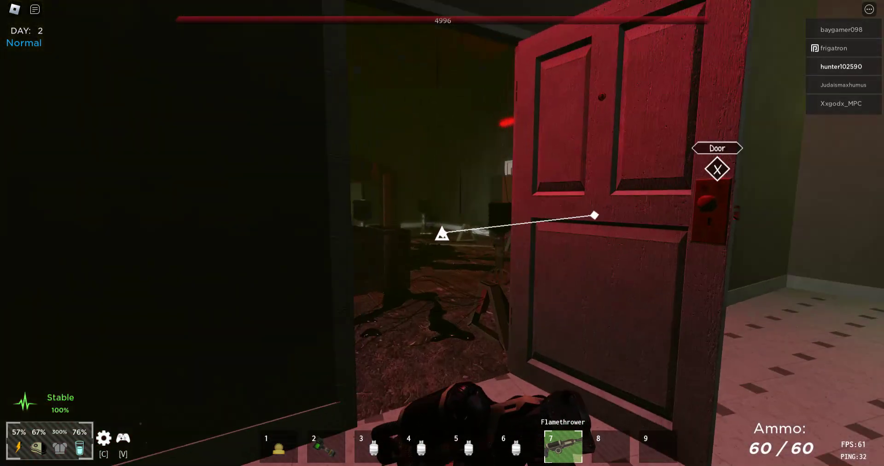
key(x)
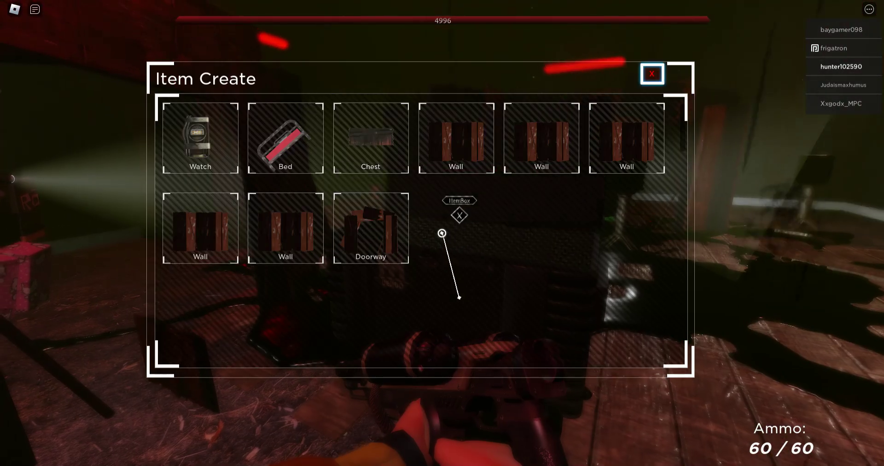
key(Right)
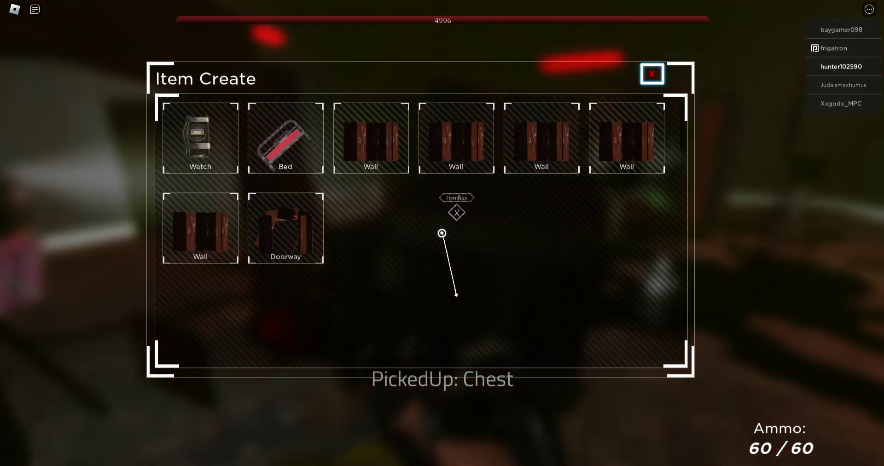
key(s)
key(w)
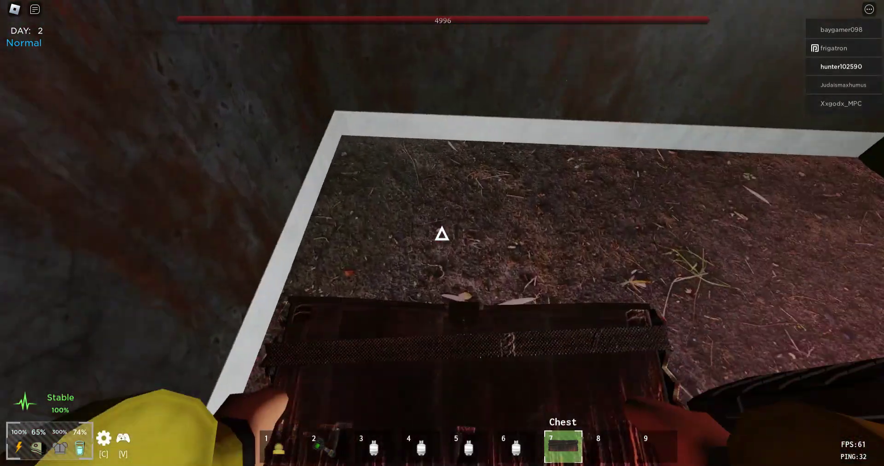
click(442, 235)
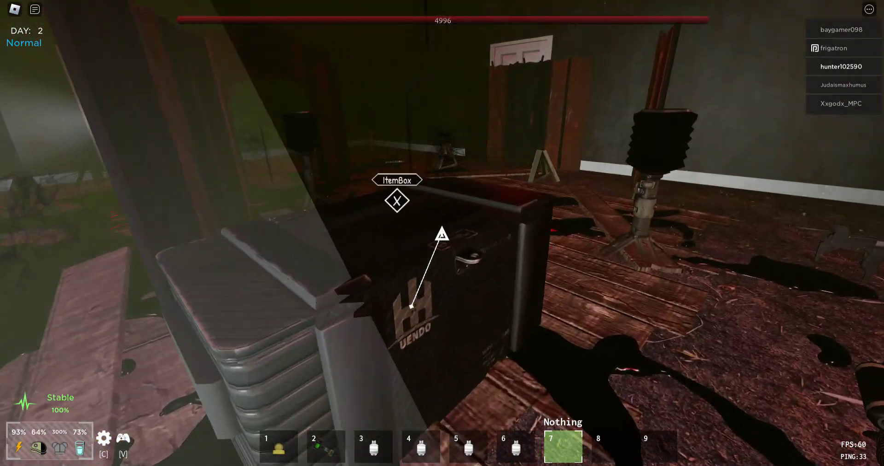
key(x)
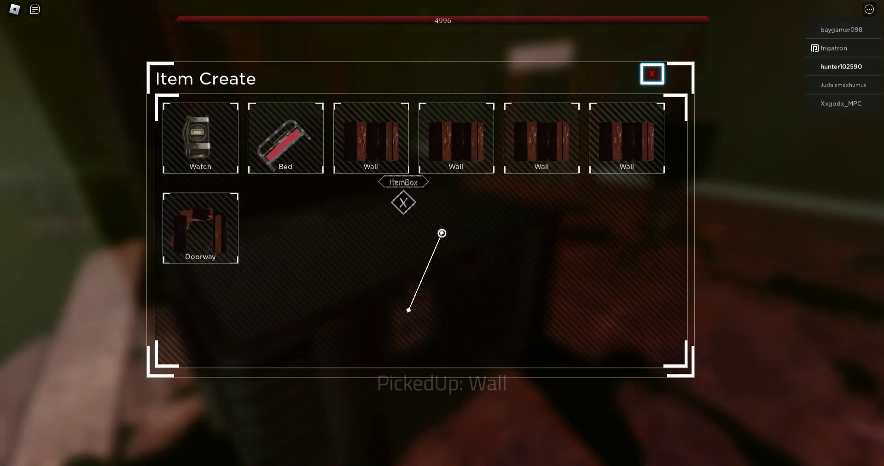
scroll(404, 304, down, 1)
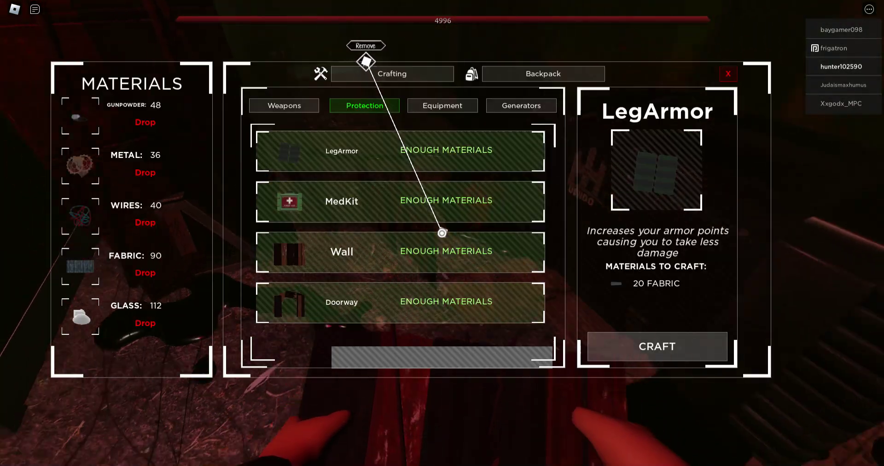
Close crafting and build the carried Wall as a wooden barricade, emptying slot 8.
key(c)
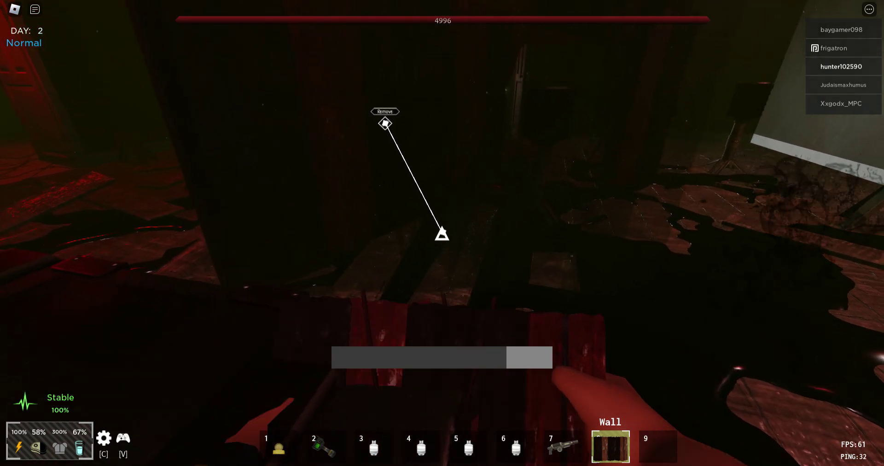
key(e)
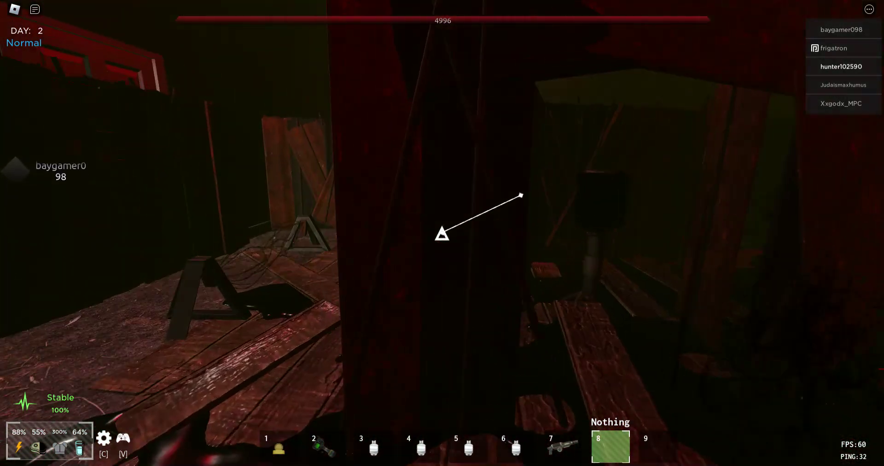
Equip the flamethrower, then pick up and eat the can in the shelf room.
key(w)
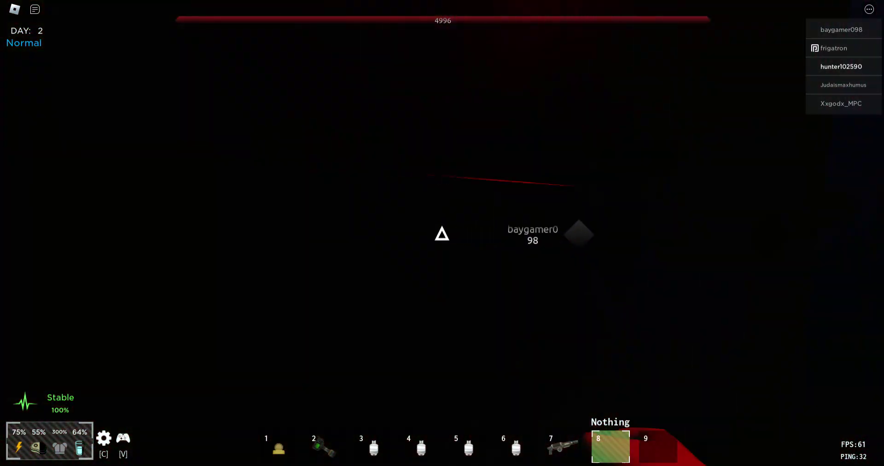
key(7)
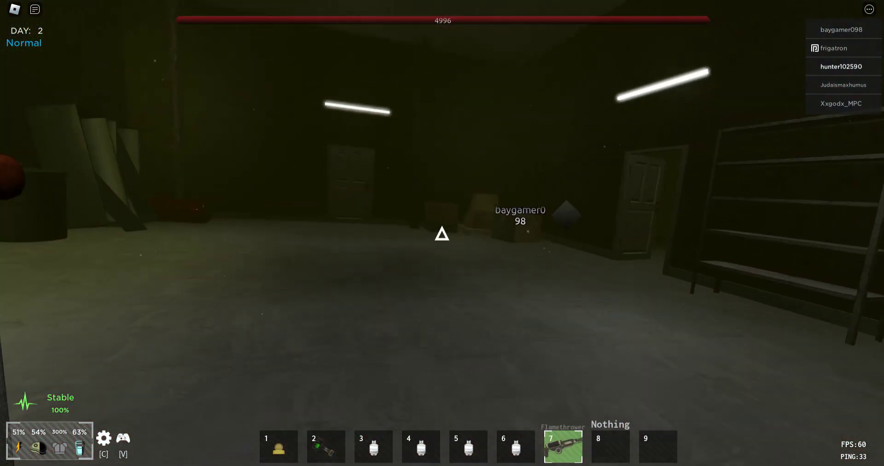
key(w)
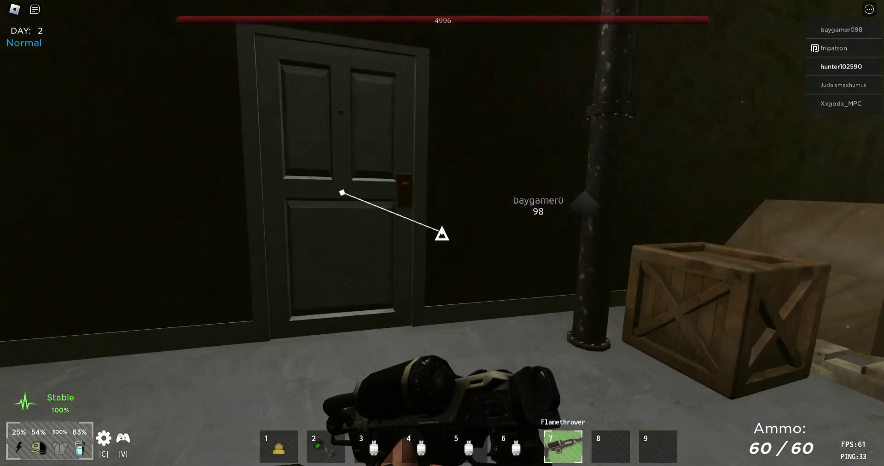
key(e)
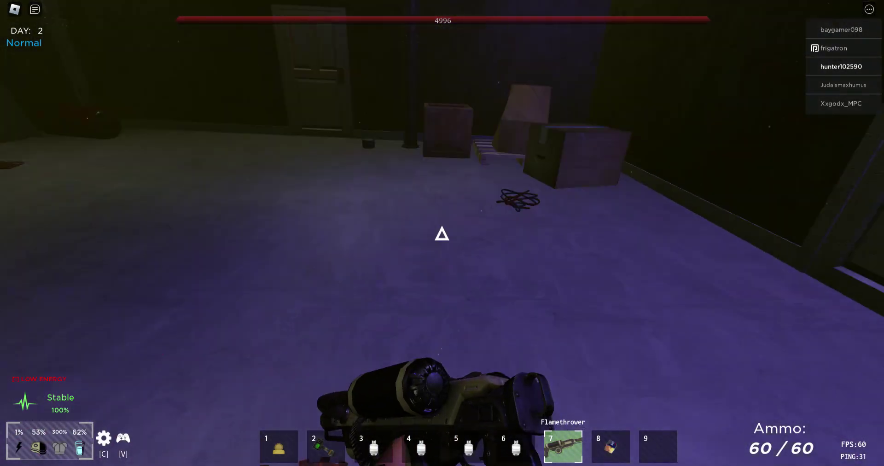
key(8)
click(441, 235)
scroll(442, 234, up, 2)
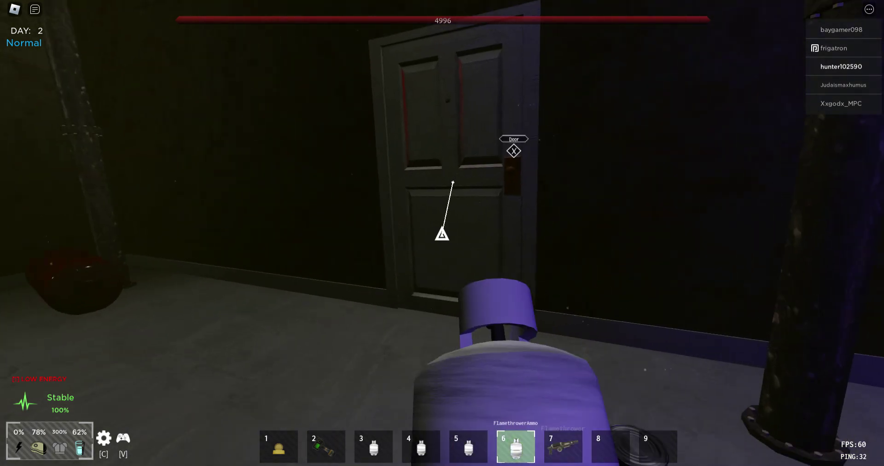
scroll(442, 234, up, 3)
scroll(442, 234, up, 1)
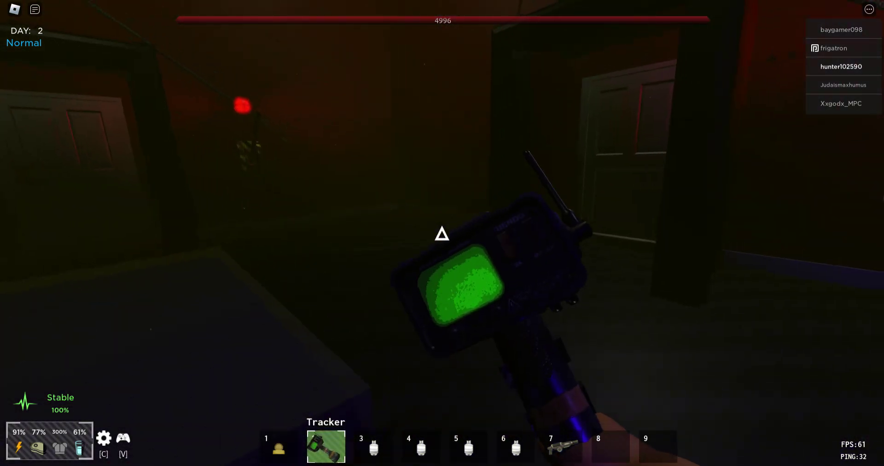
Glance at crafting materials and walk past the lever into the speckled-floor room.
key(c)
key(c)
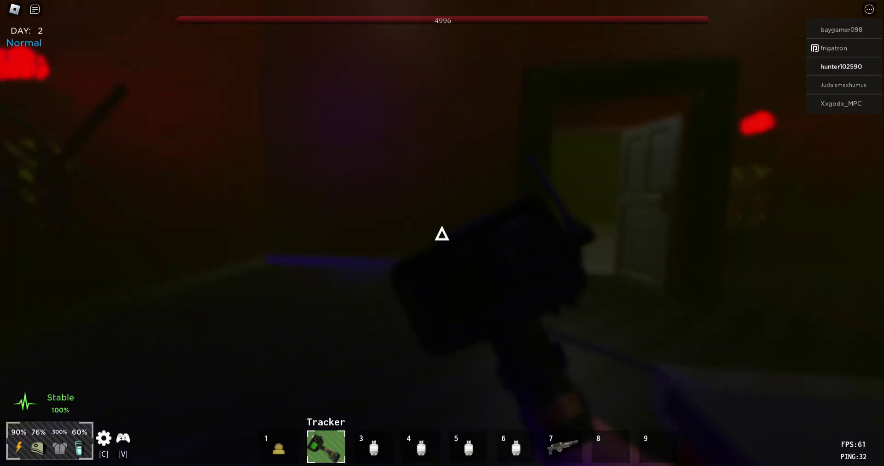
key(w)
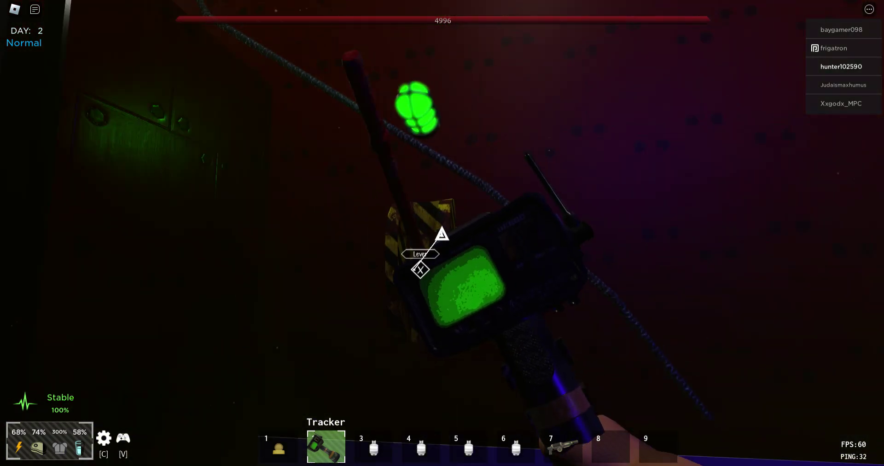
key(s)
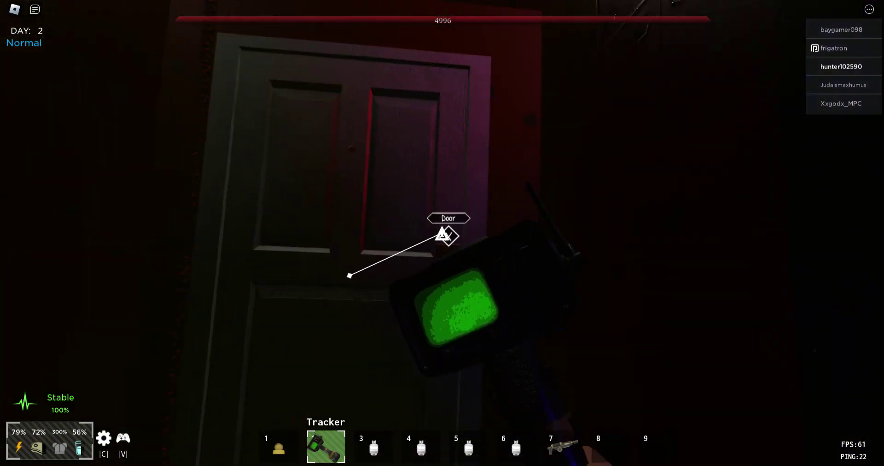
key(w)
key(w)
key(w)
key(w)
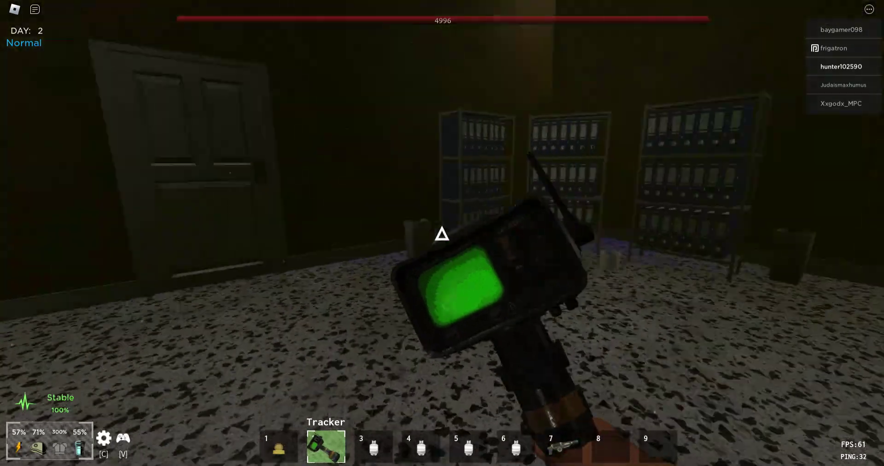
Equip the flamethrower and walk through the red-lit hallway into the green-lit room.
key(3)
key(4)
key(5)
key(7)
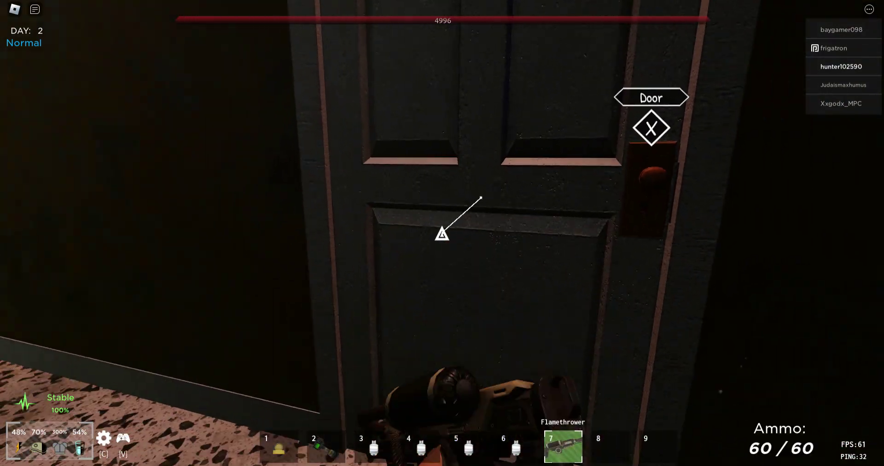
key(w)
key(w)
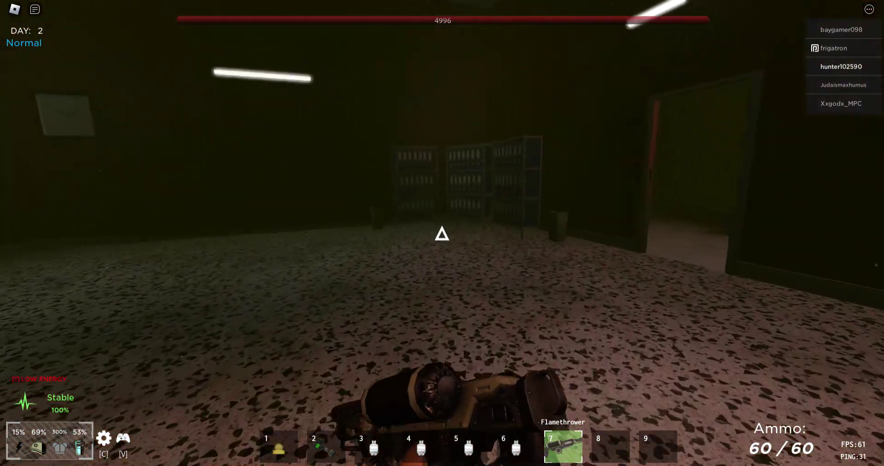
key(w)
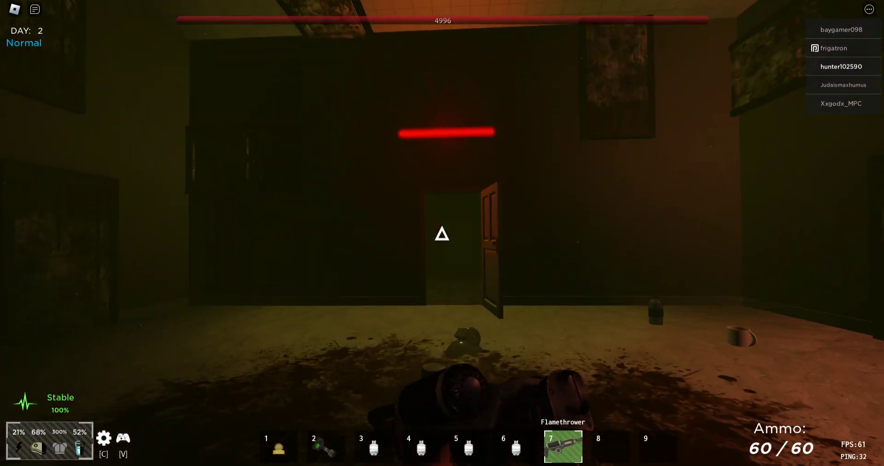
key(w)
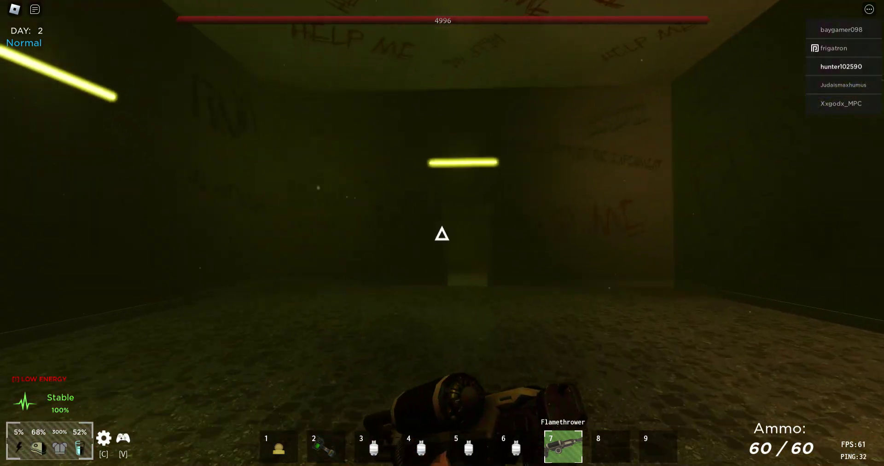
Walk through the carpeted desk room and red-lit room onto the pentagram floor.
key(w)
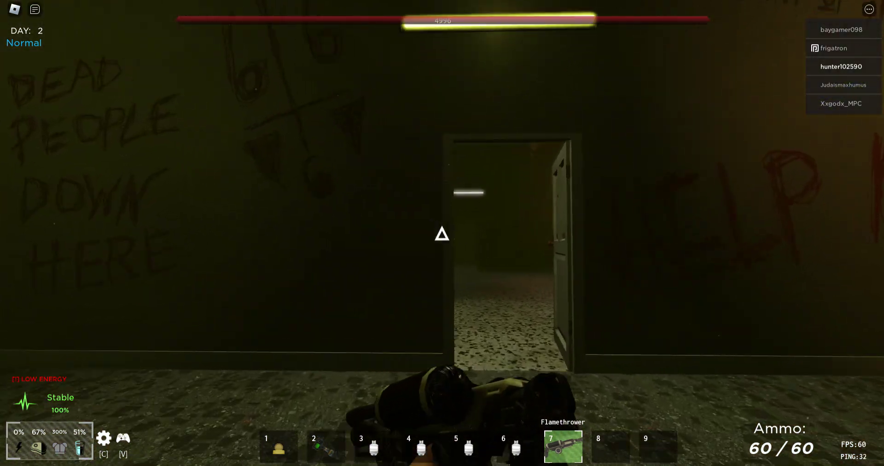
key(w)
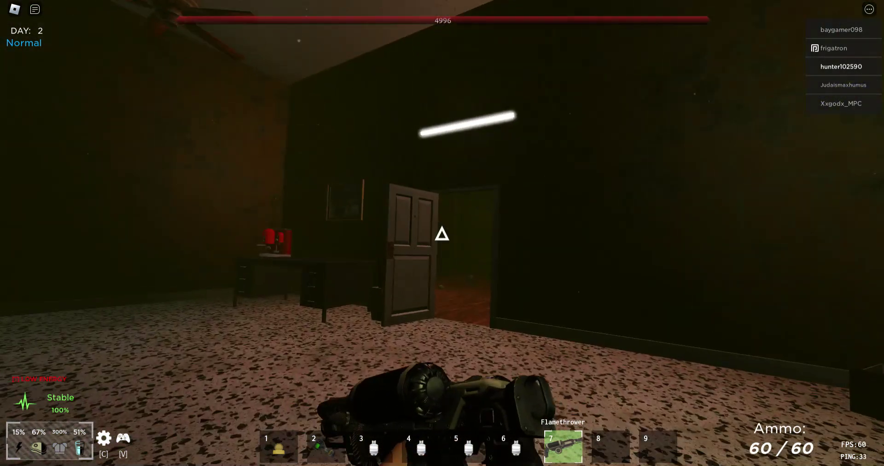
key(w)
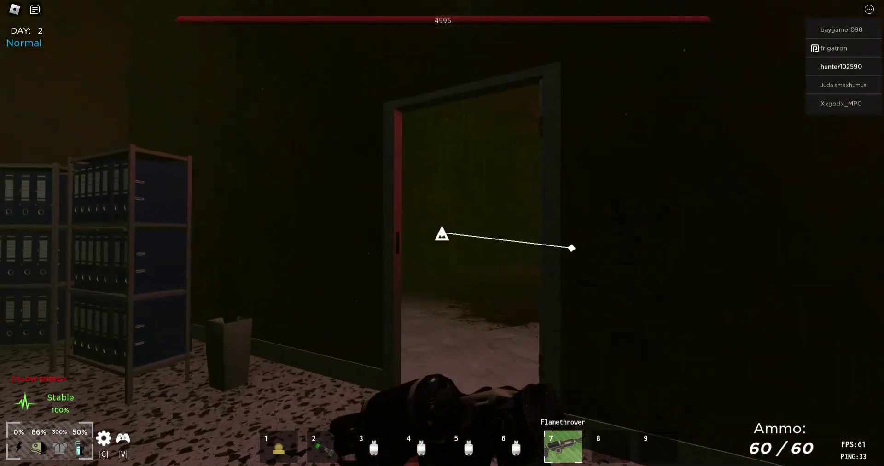
key(w)
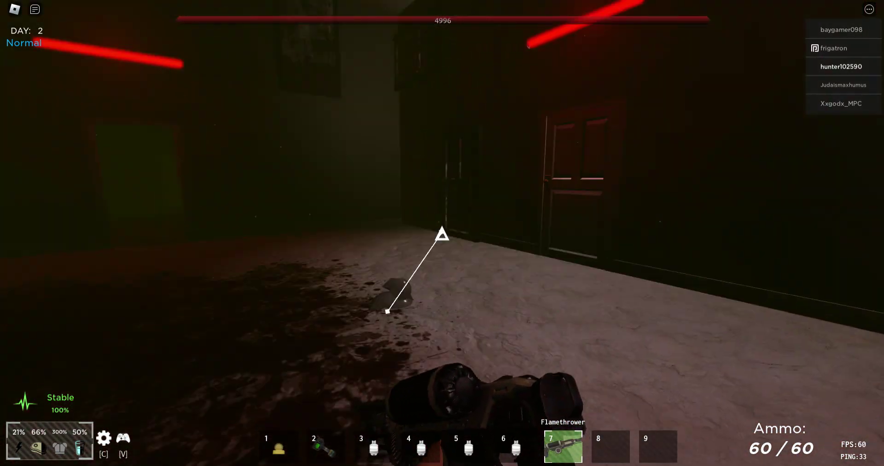
key(w)
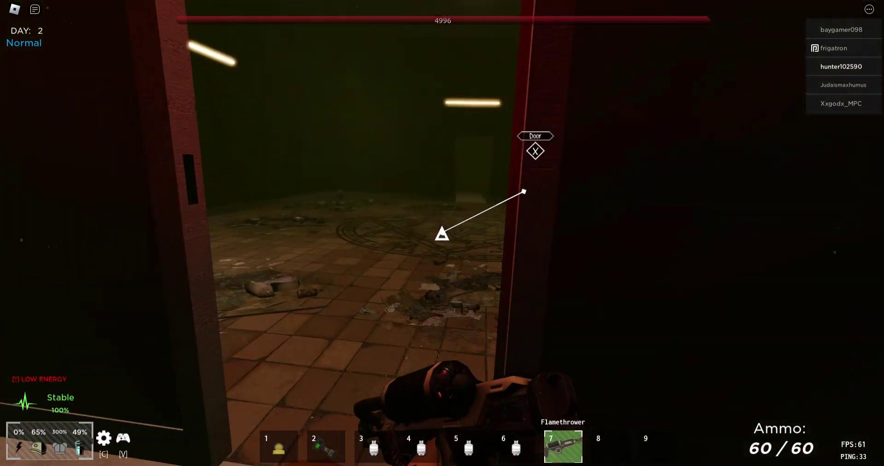
key(w)
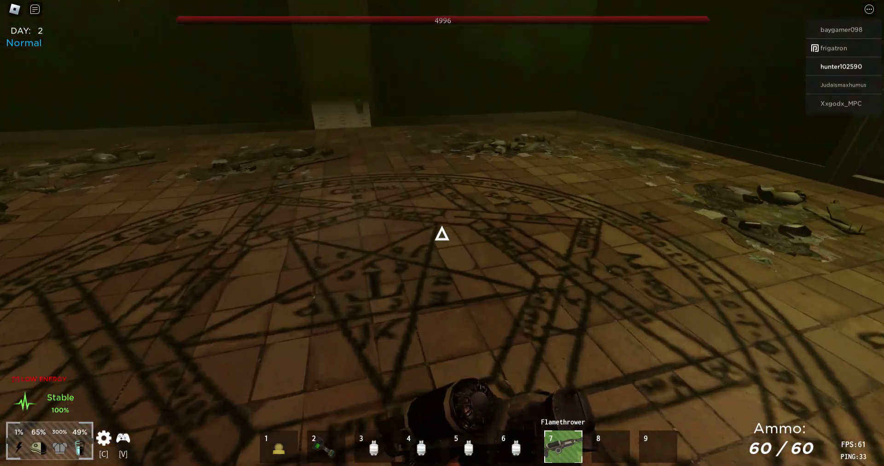
key(w)
key(w)
key(w)
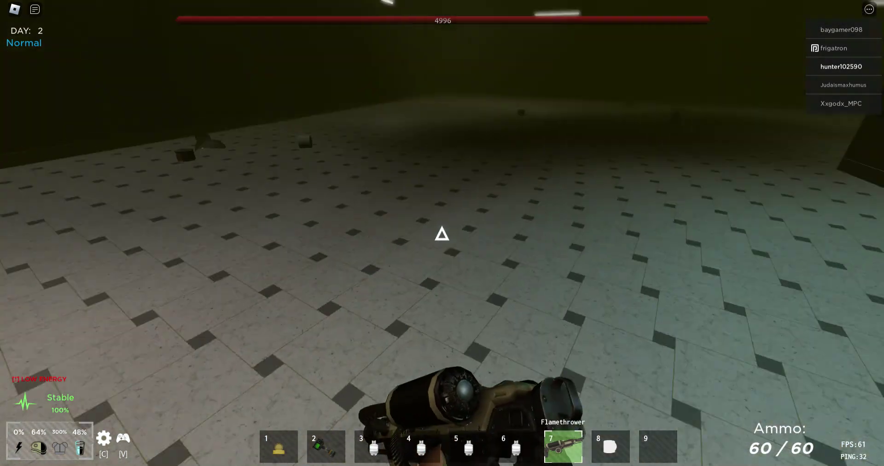
Pick up the Coffee, cross the graffiti room, and switch to it at the door.
key(e)
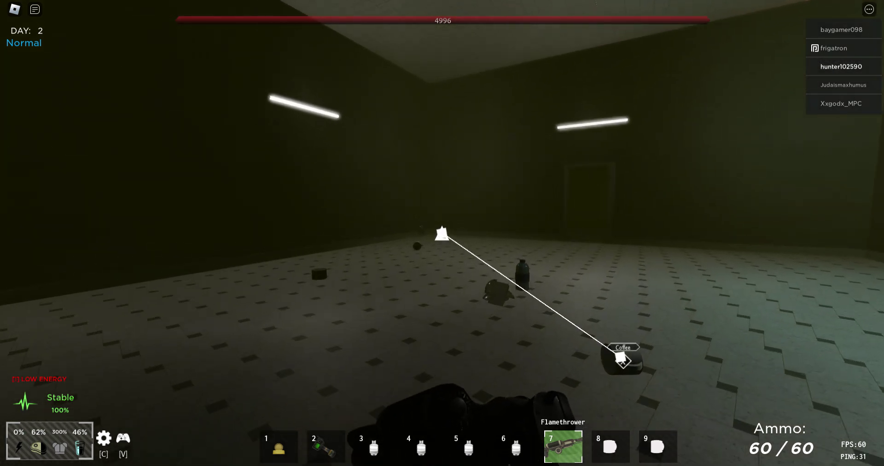
key(w)
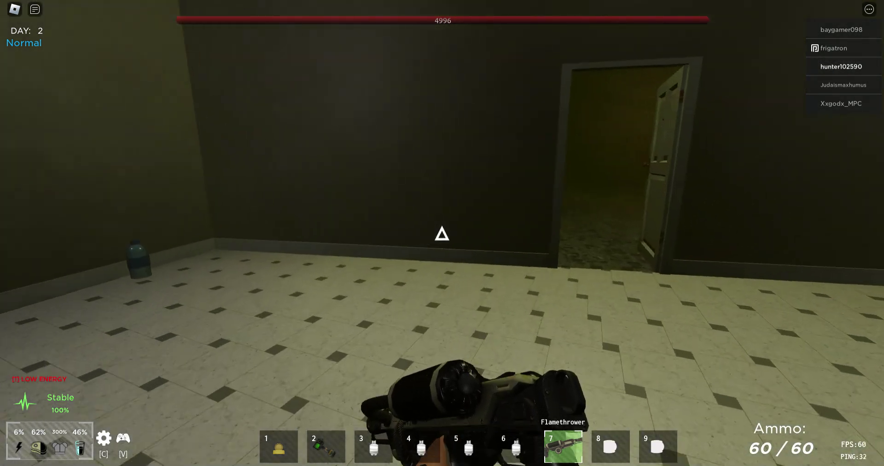
key(w)
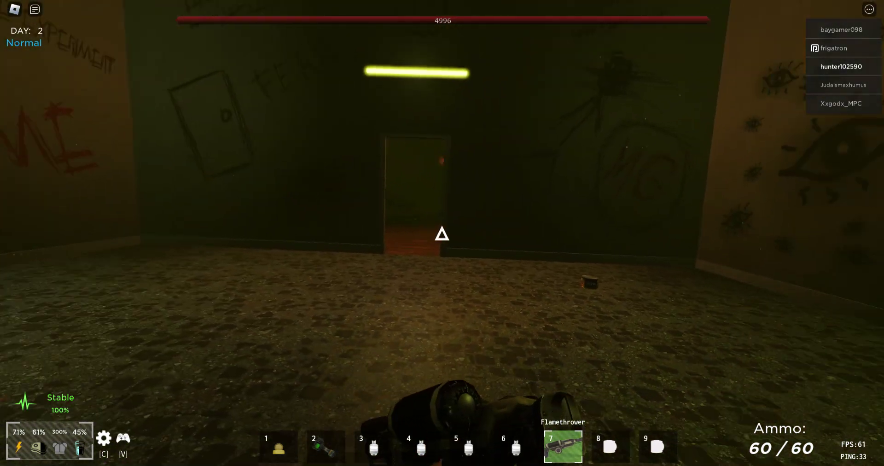
key(w)
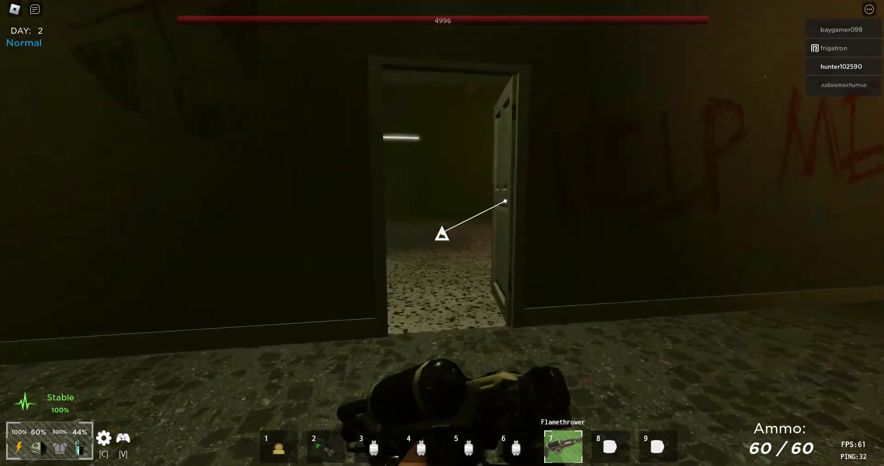
key(w)
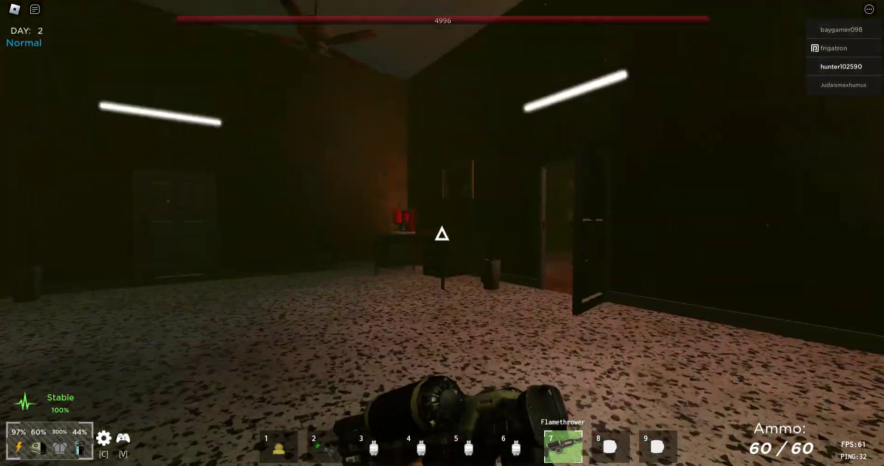
key(8)
Walk through the doors into the dim room toward the bed frame.
key(w)
key(w)
key(e)
key(w)
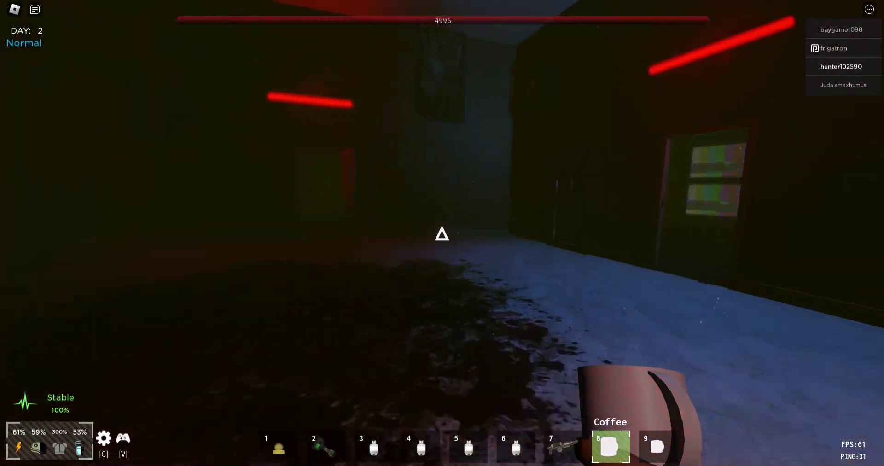
key(w)
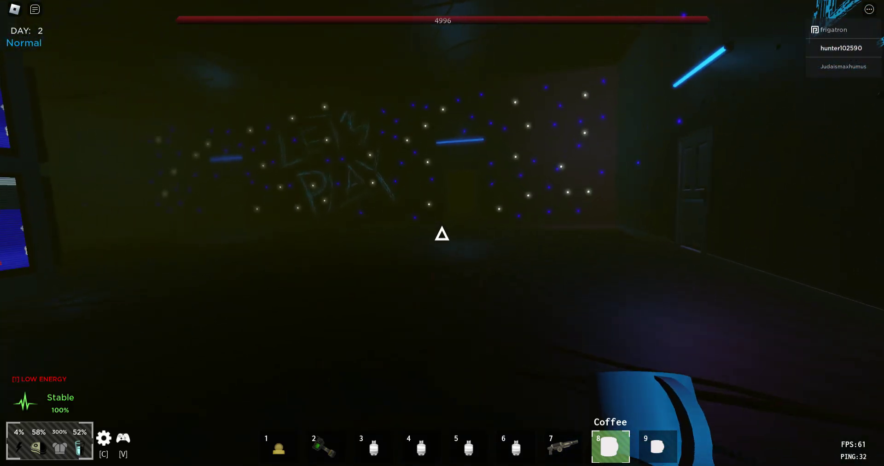
key(w)
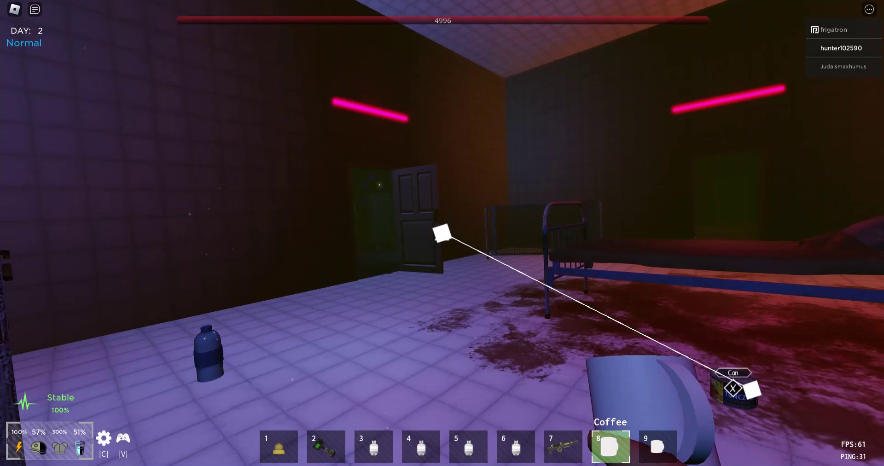
key(w)
Grab and drop the Water bottle on the ritual floor, fire one flamethrower burst, re-equip it.
drag(442, 234, 442, 233)
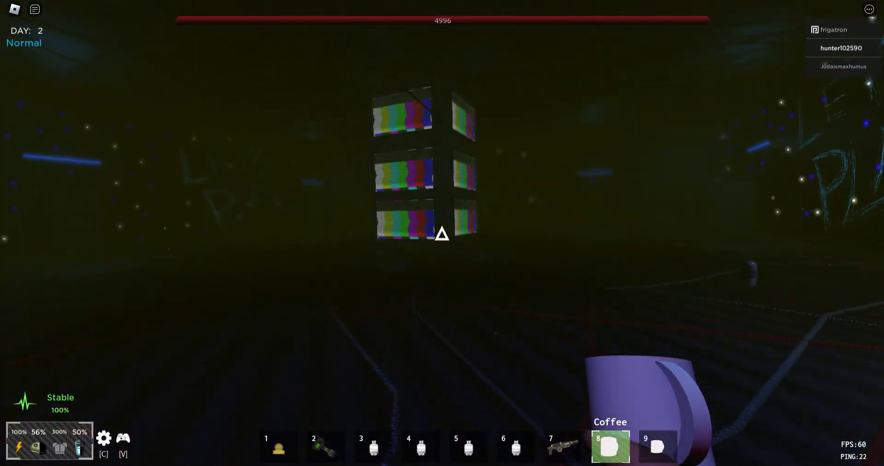
drag(441, 234, 442, 233)
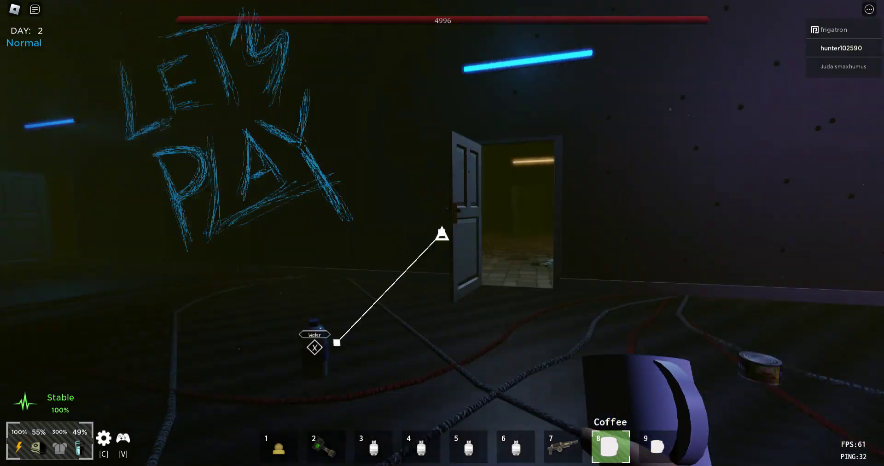
key(w)
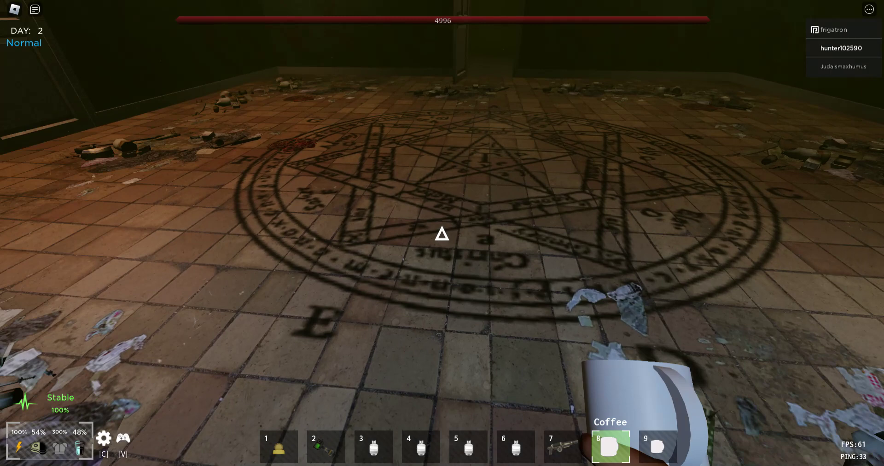
drag(442, 234, 442, 234)
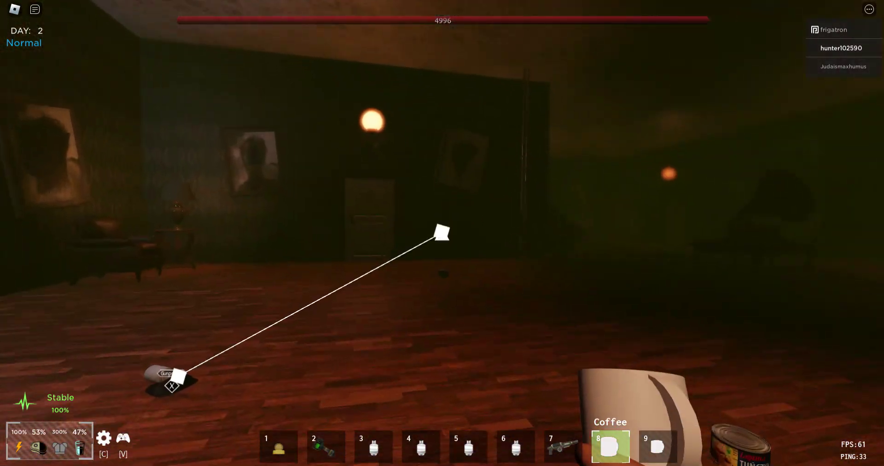
drag(442, 234, 442, 234)
key(w)
click(442, 234)
key(7)
Switch to coffee and sprint through the checkered hall and graffiti room into the shelf room.
key(8)
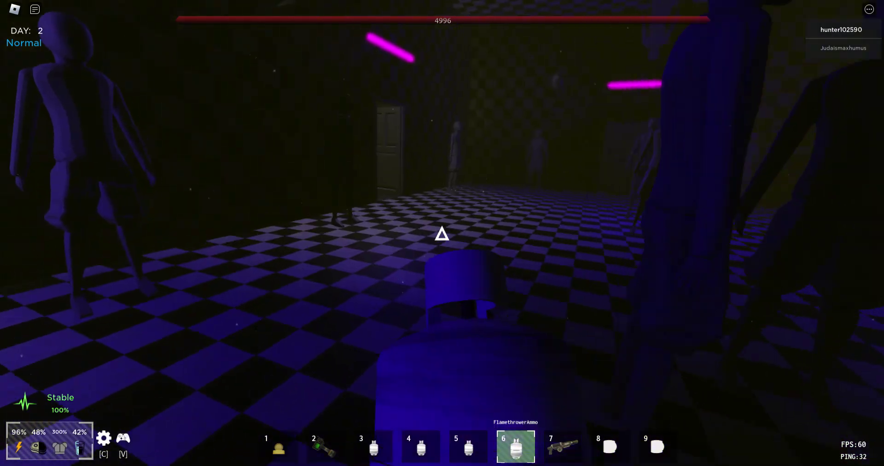
key(shift+w)
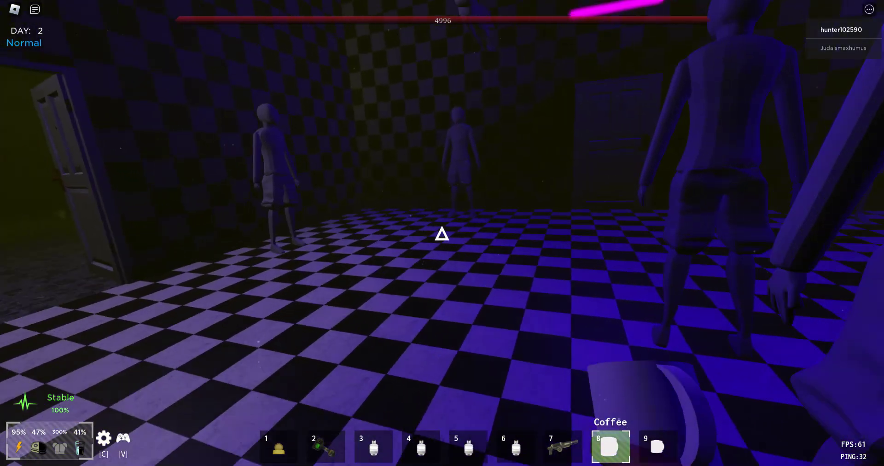
key(shift+w)
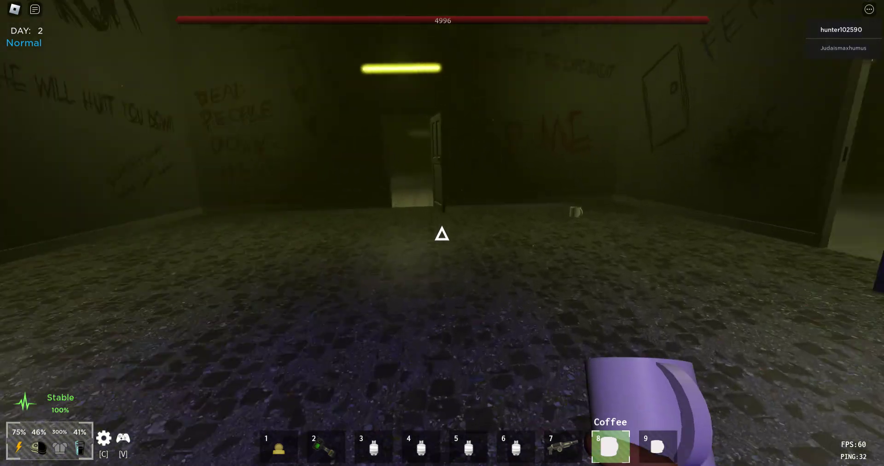
key(shift+w)
drag(442, 234, 442, 234)
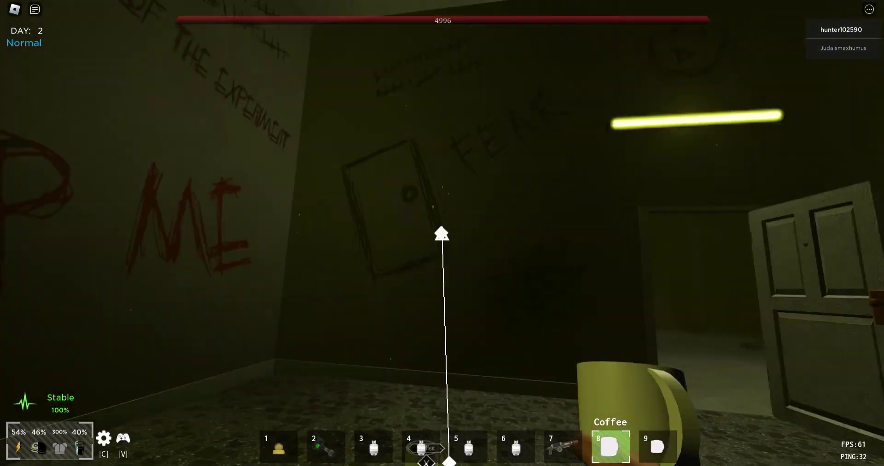
key(shift+w)
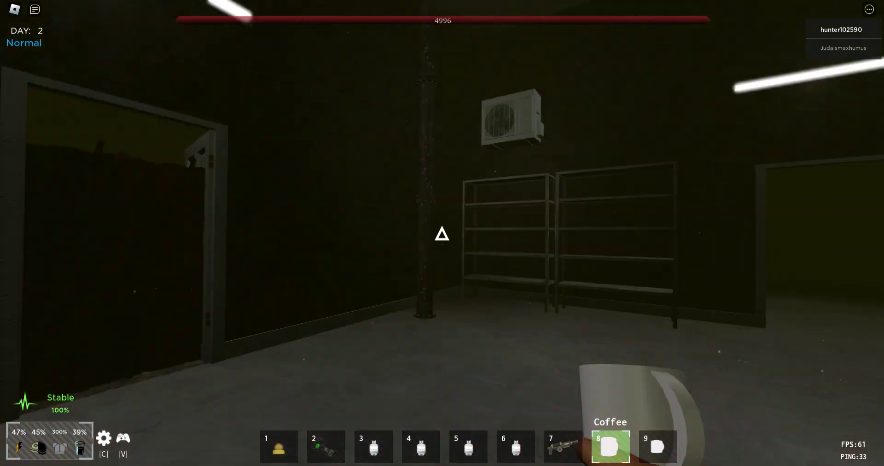
key(shift+w)
drag(442, 234, 442, 234)
key(shift+w)
Grab the can and gunpowder, then push through dark doorways to the white door and cabinet.
key(w)
key(shift+w)
key(shift+w)
key(shift+w)
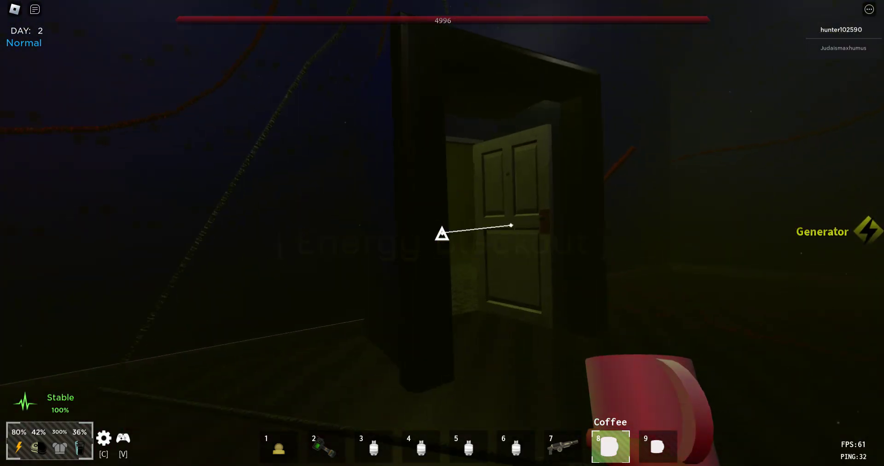
key(shift+w)
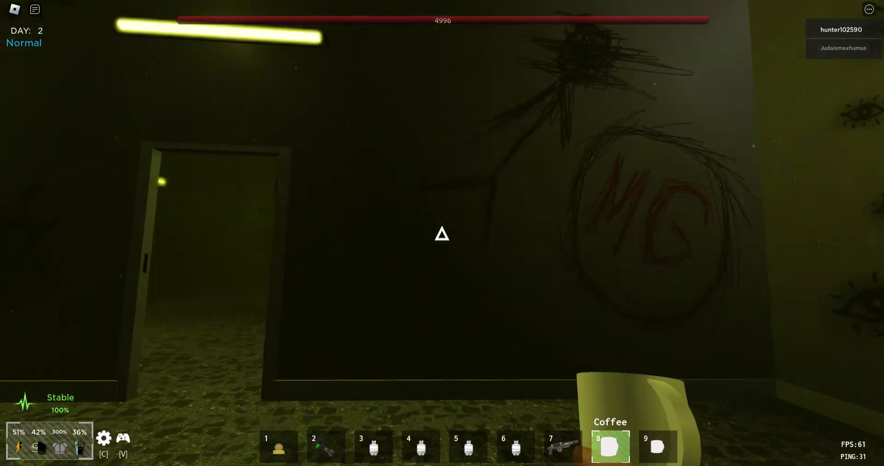
drag(442, 234, 442, 234)
key(shift+w)
key(shift+w)
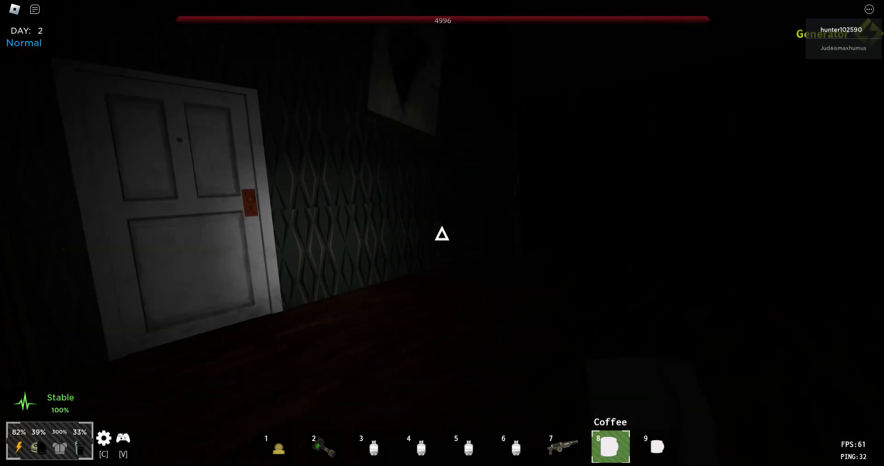
drag(442, 234, 442, 234)
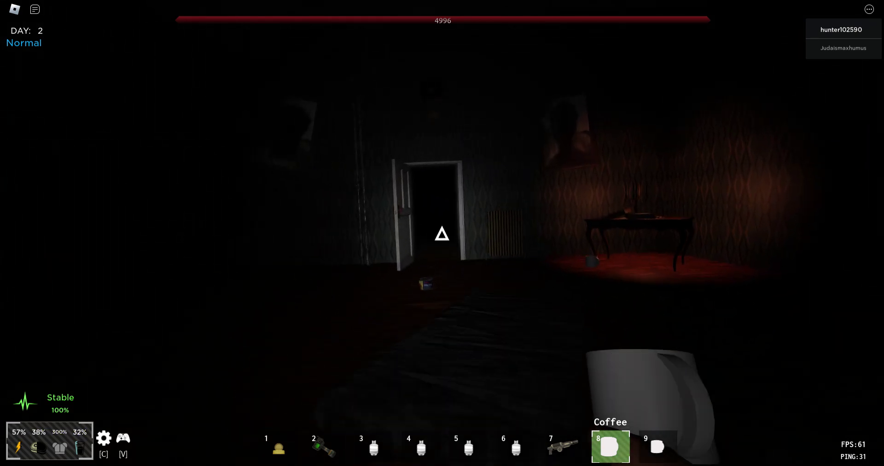
drag(442, 234, 442, 234)
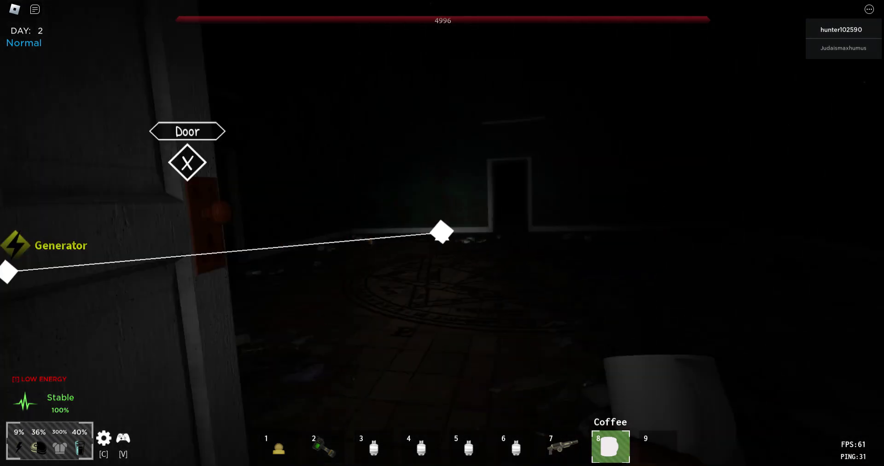
drag(442, 234, 442, 234)
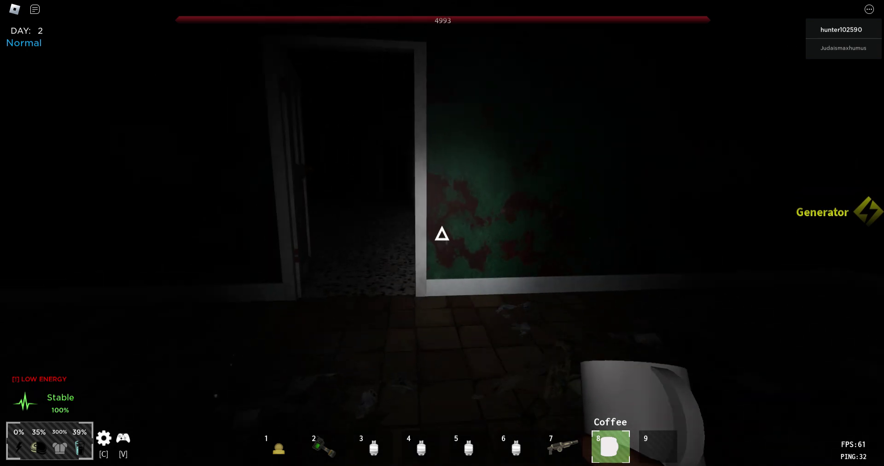
drag(442, 234, 441, 234)
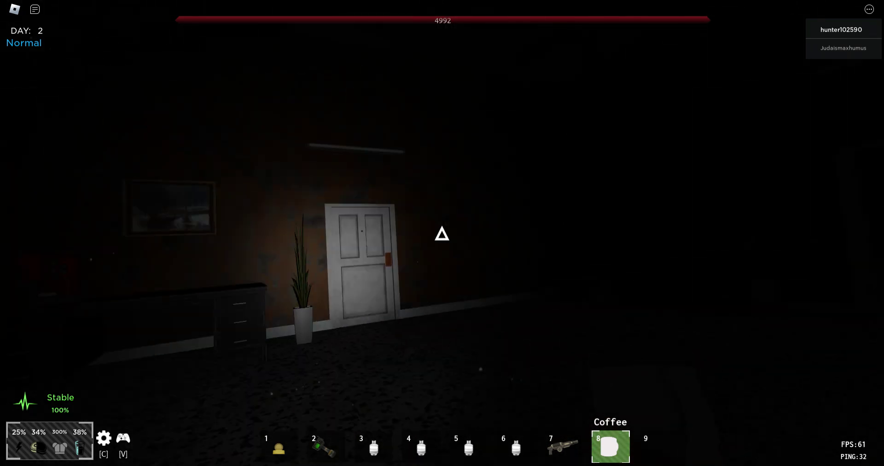
key(w)
key(w)
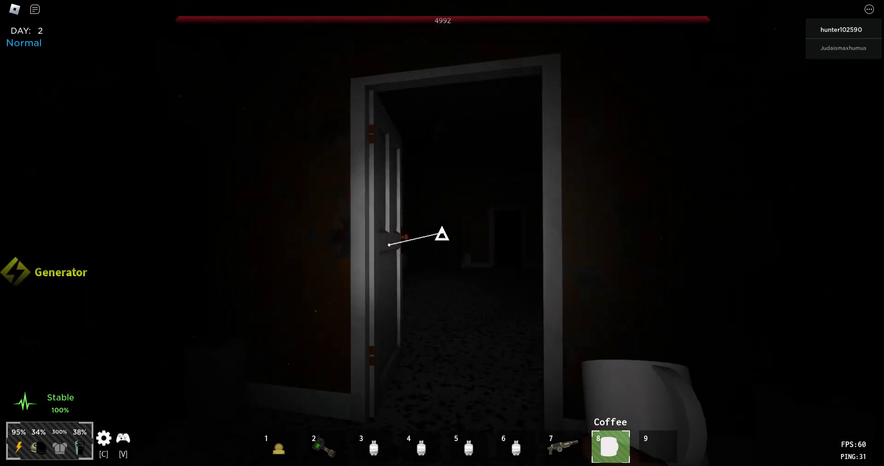
key(w)
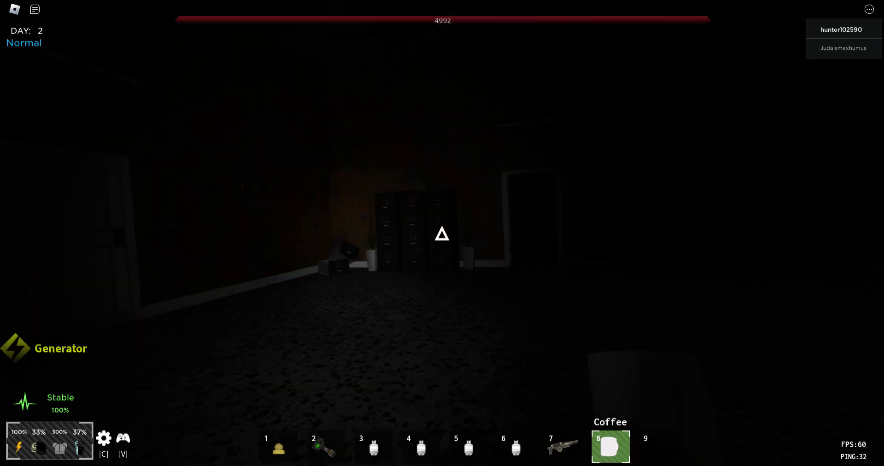
key(w)
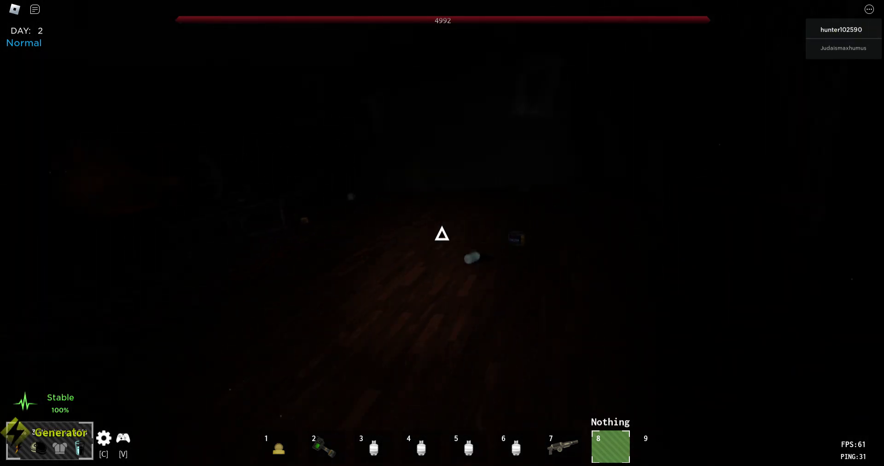
Pick up the coffee mug from the floor and drink it to restore energy.
key(w)
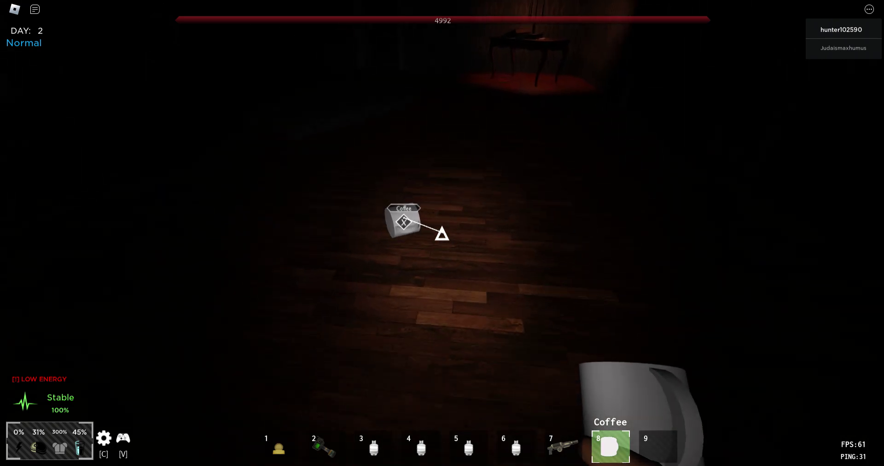
key(e)
click(442, 234)
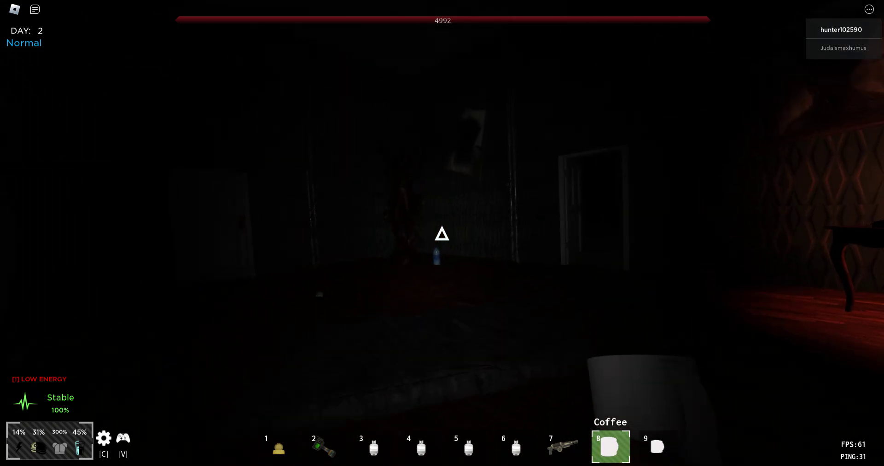
Walk through the next room, open the white door, and enter the LET'S PLAY room.
key(w)
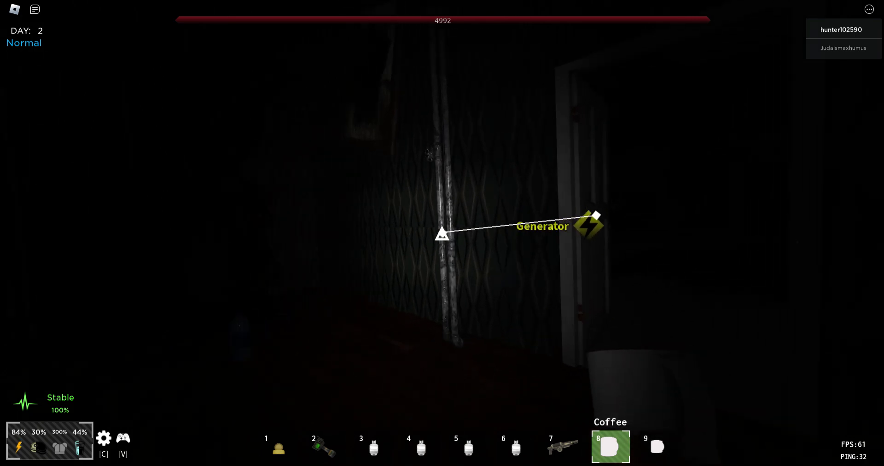
key(w)
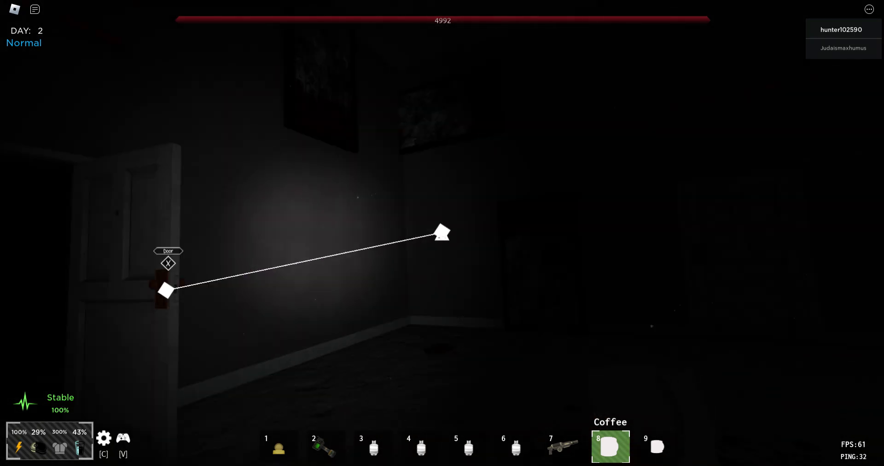
key(w)
key(e)
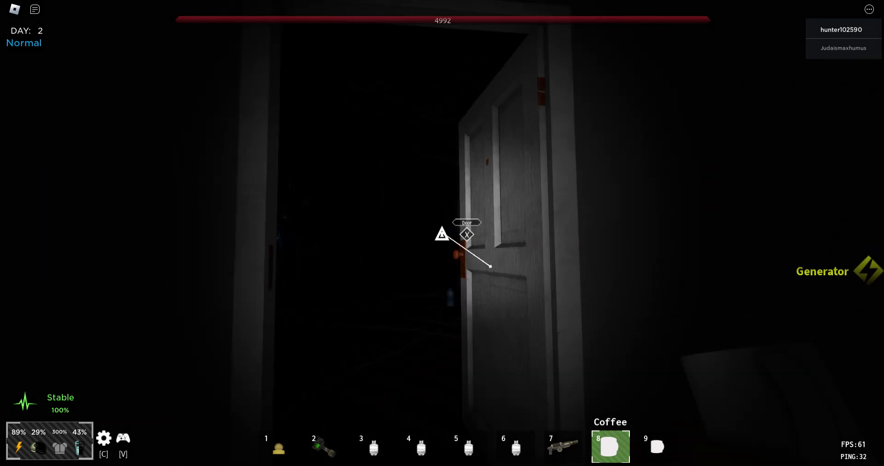
key(w)
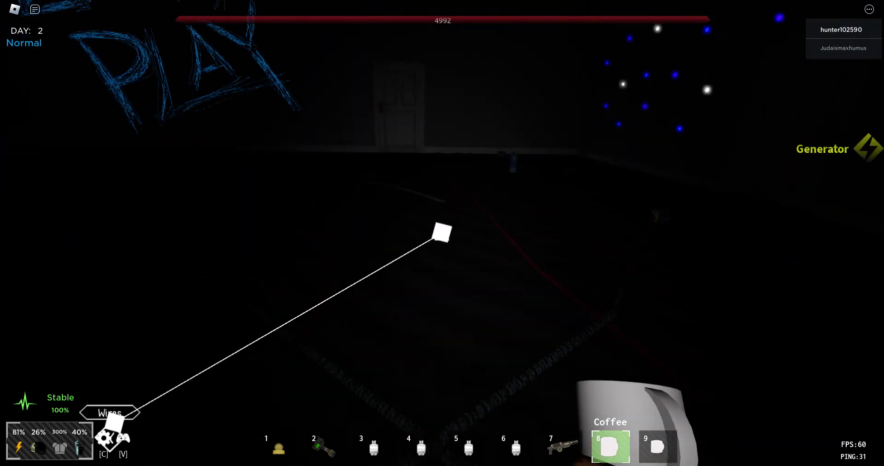
Visit the doors around the LET'S PLAY room and use the switch to recharge energy to 100%.
key(w)
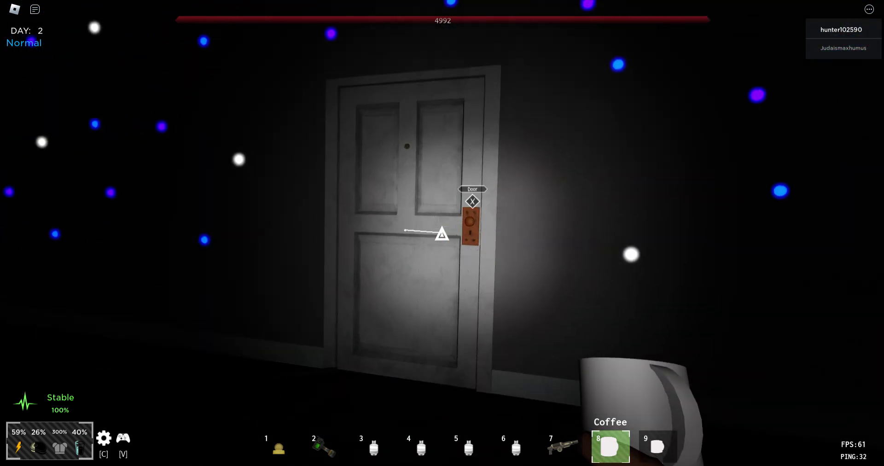
key(w)
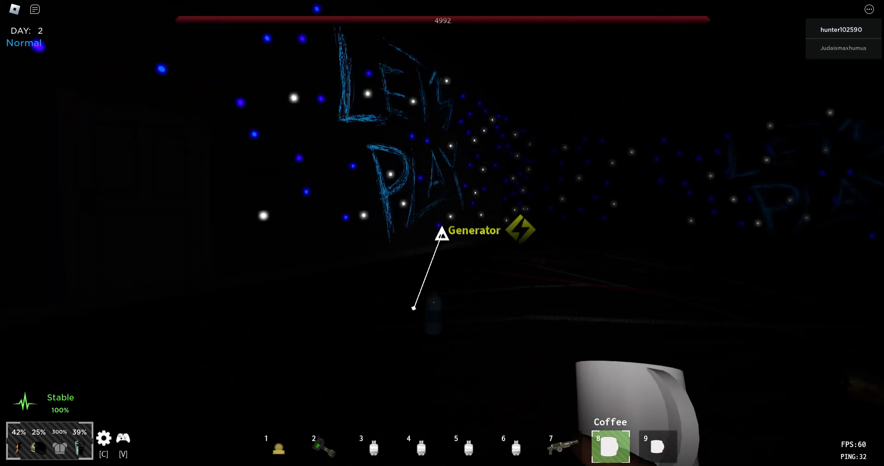
key(w)
key(w)
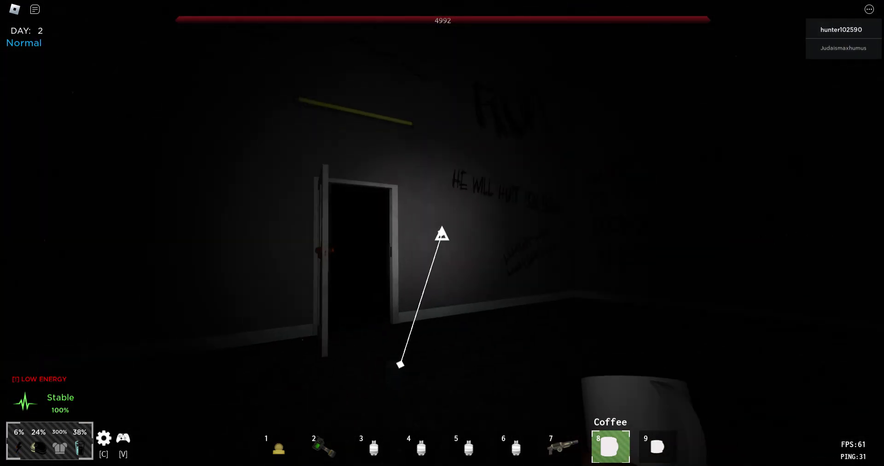
key(w)
key(w)
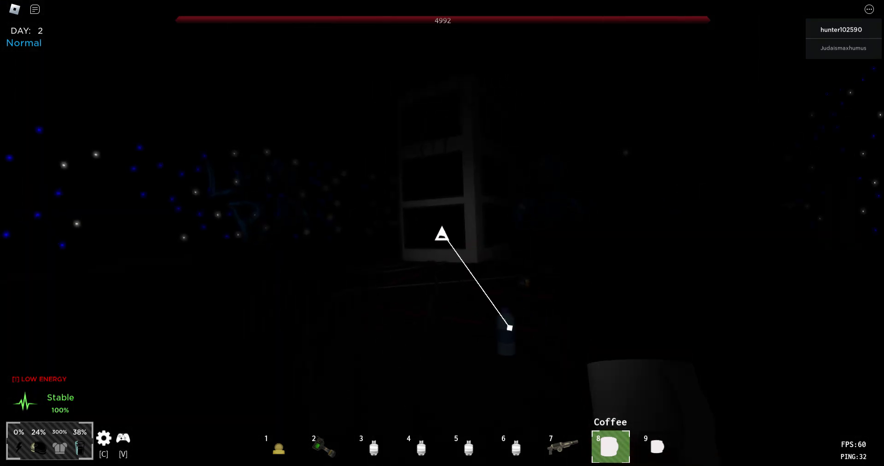
click(442, 234)
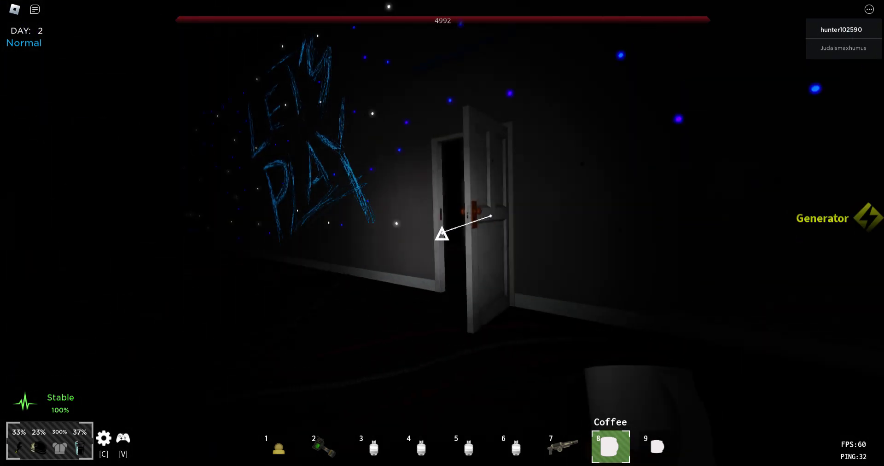
key(w)
key(w)
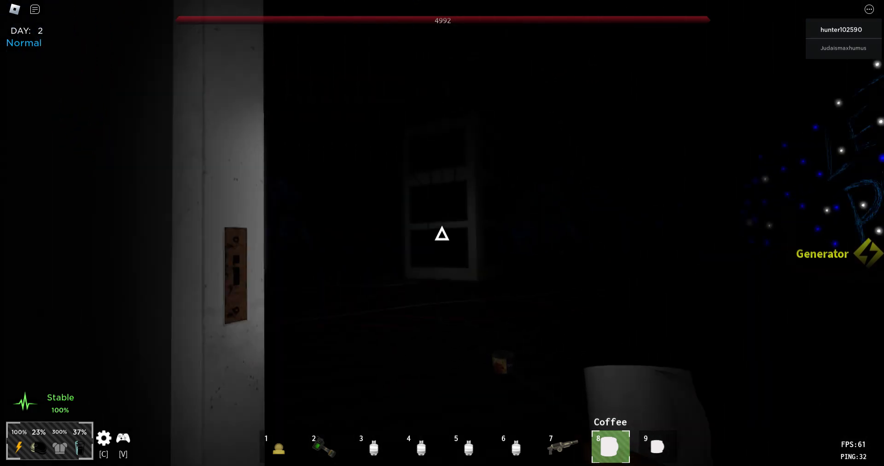
key(w)
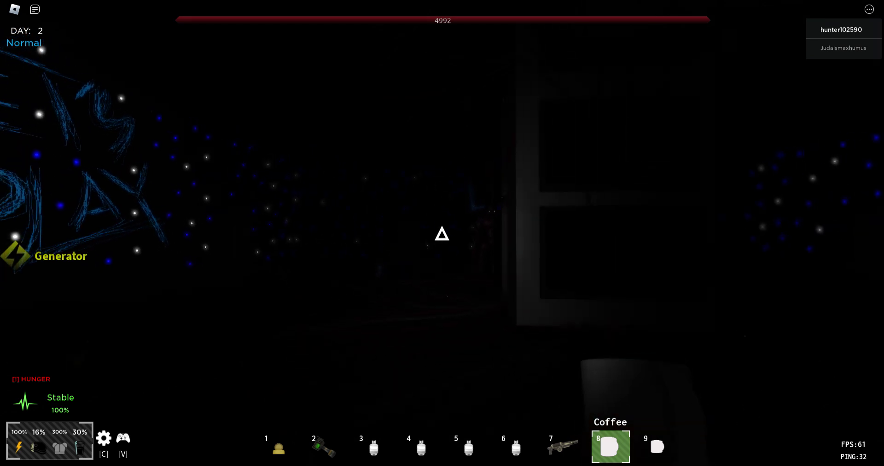
key(7)
key(9)
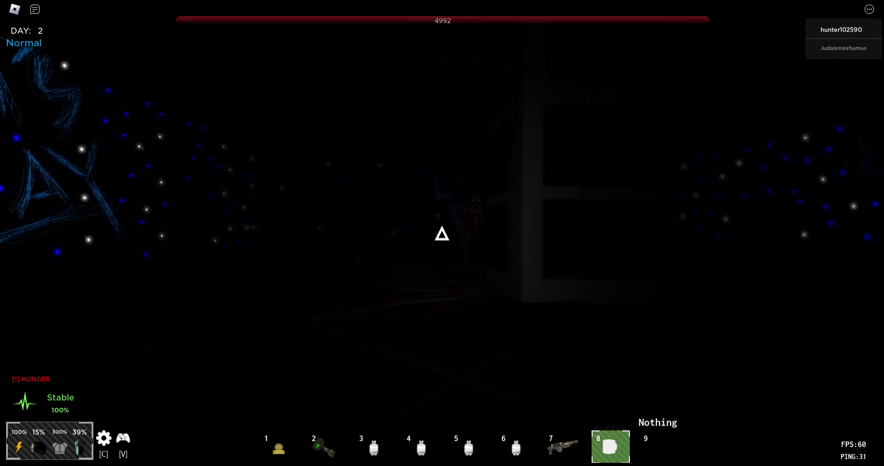
key(7)
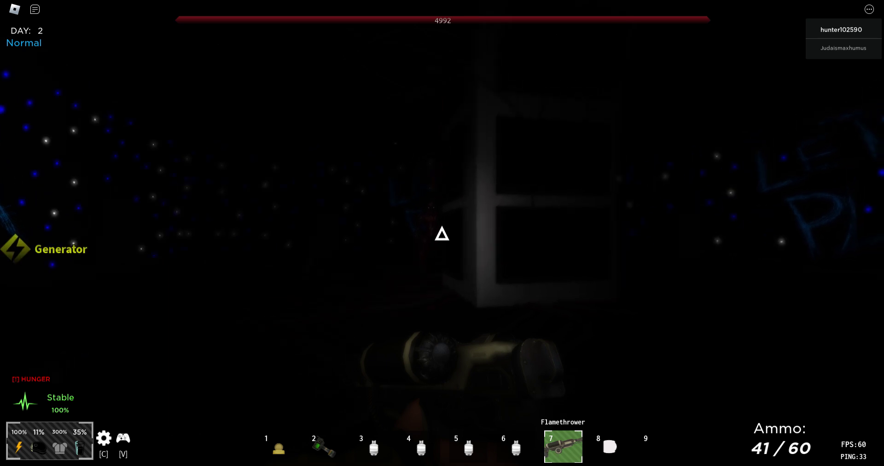
key(8)
key(9)
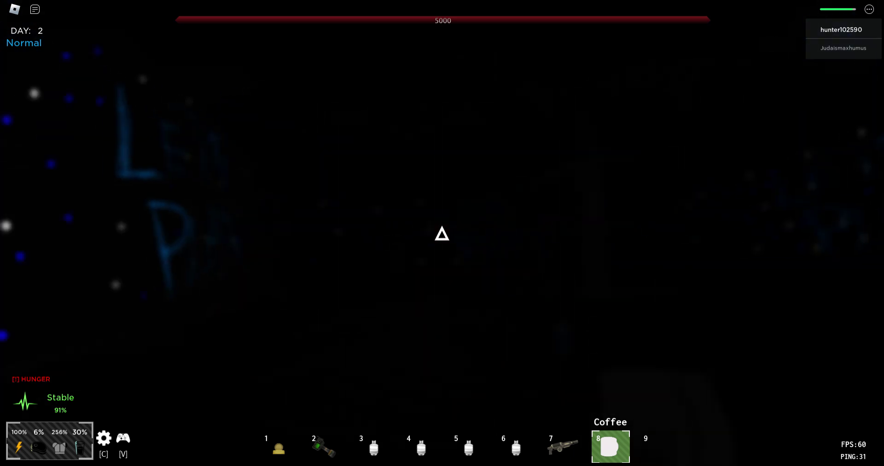
Drink the coffee and eat the cans picked up from the floor.
click(442, 233)
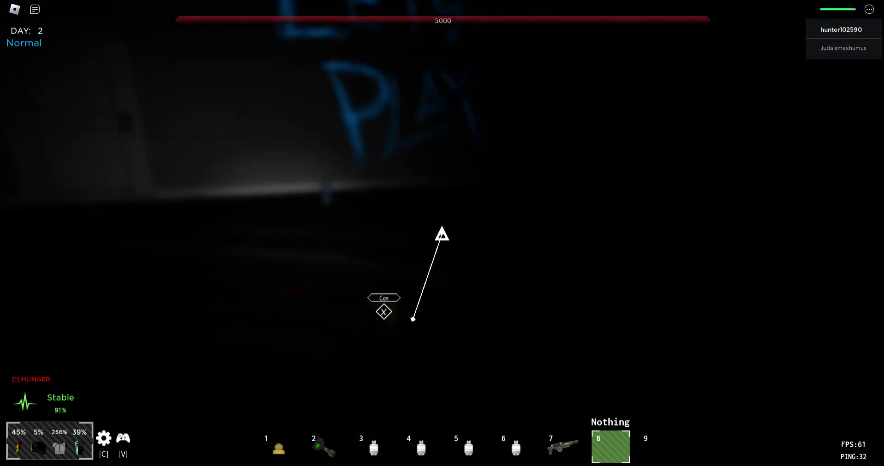
key(e)
click(442, 234)
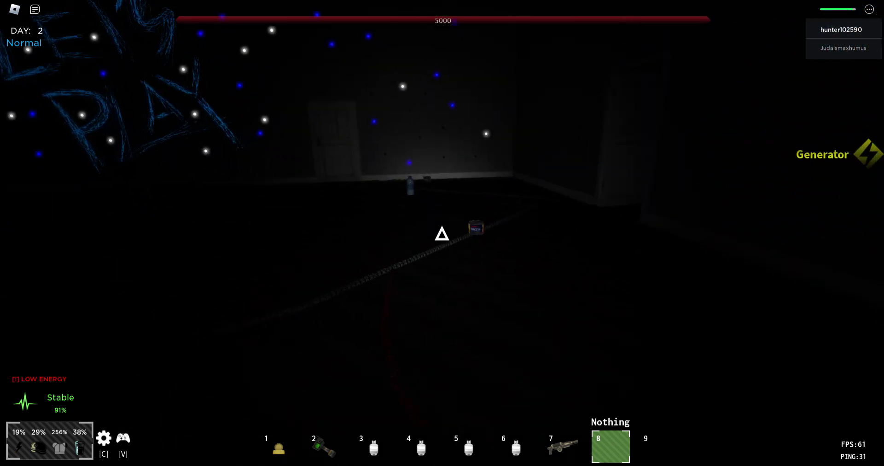
key(e)
click(442, 234)
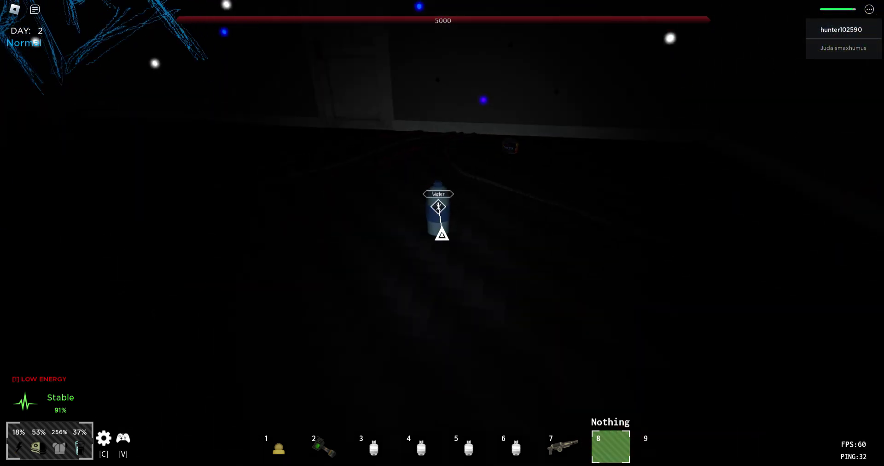
Pick up and drink the water, eat one more can, and equip the flamethrower.
key(e)
click(442, 233)
key(e)
click(442, 233)
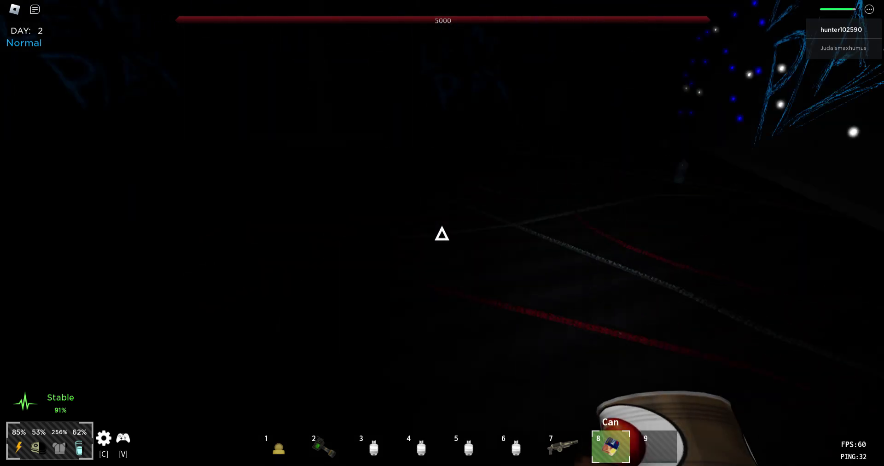
key(7)
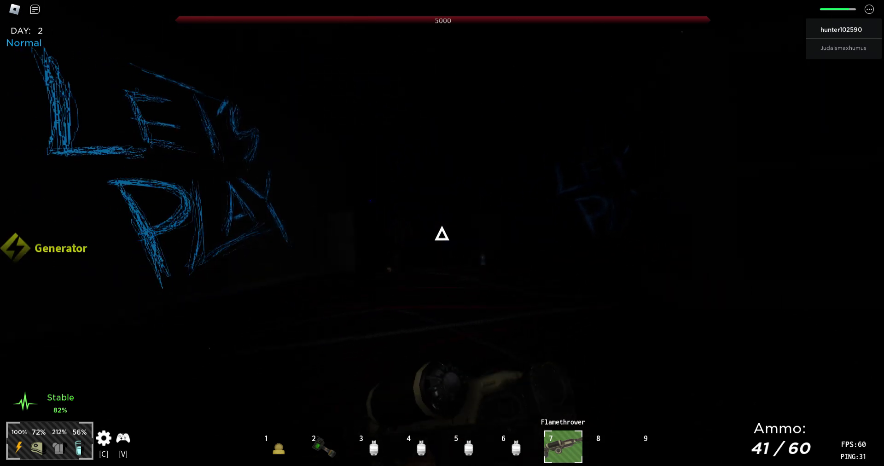
Walk across the LET'S PLAY room toward the dark figure at the white door.
key(w)
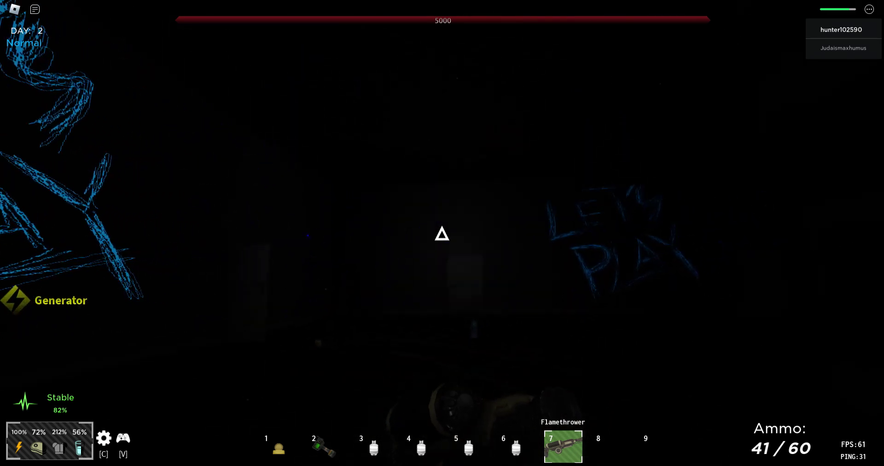
key(w)
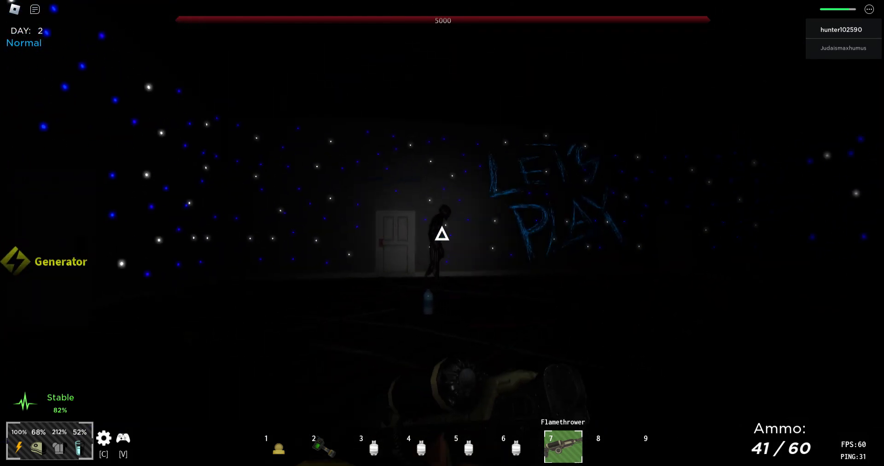
Blast the dark figure with the flamethrower, tracking it until the ammo runs out.
click(442, 233)
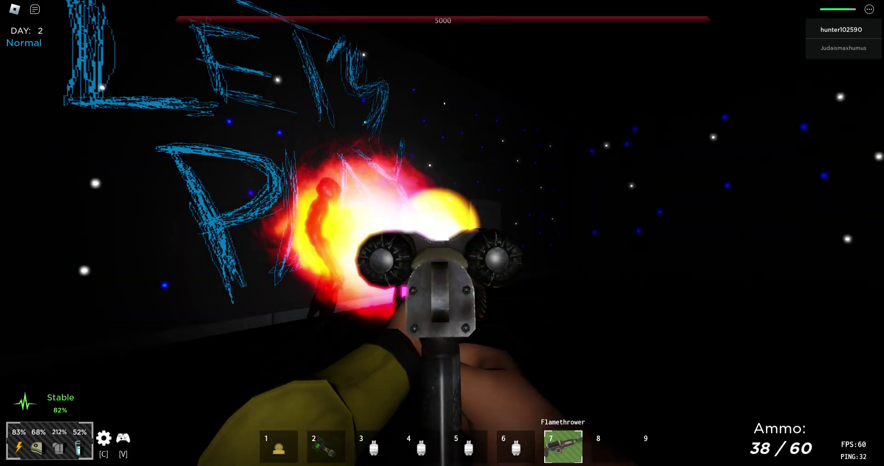
drag(442, 233, 442, 233)
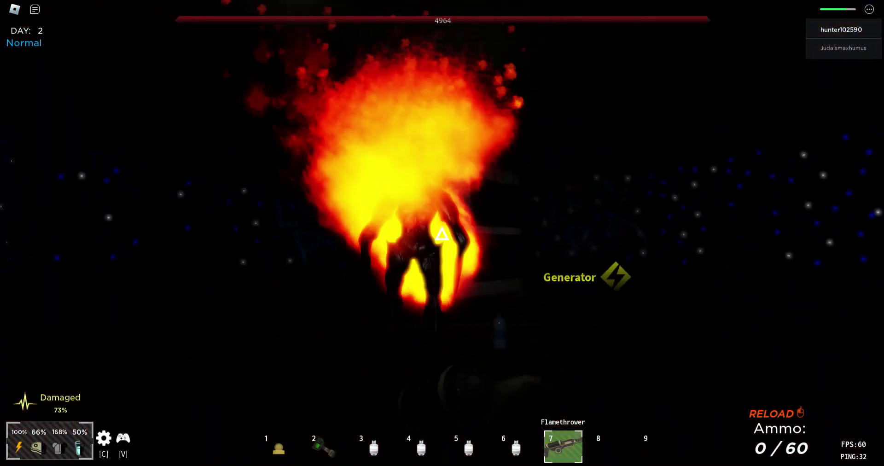
key(r)
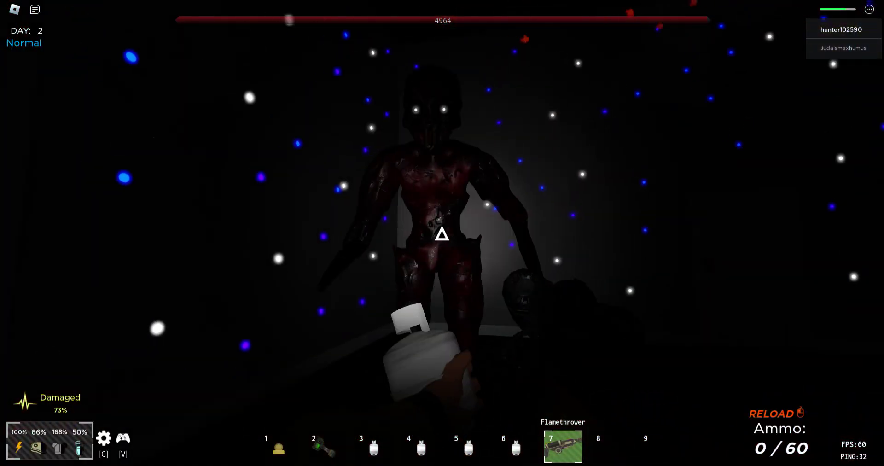
Keep burning the monster with the loaded slot-6 flamethrower, then swap to the full slot-5 one.
key(6)
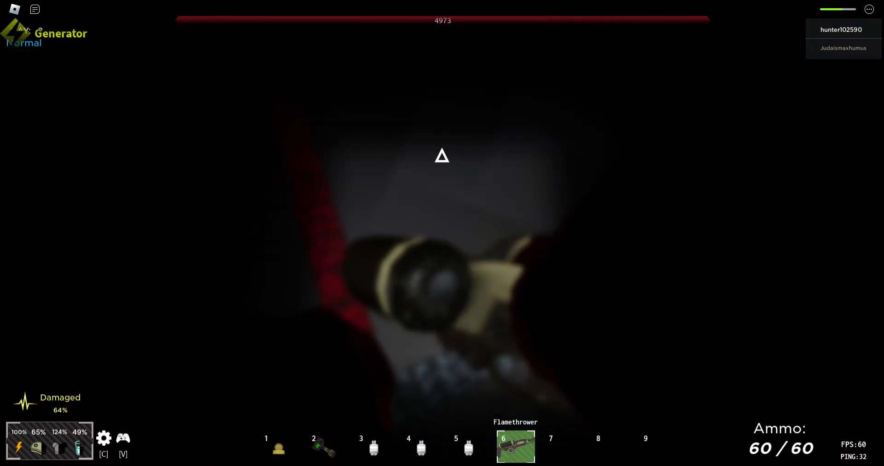
click(442, 235)
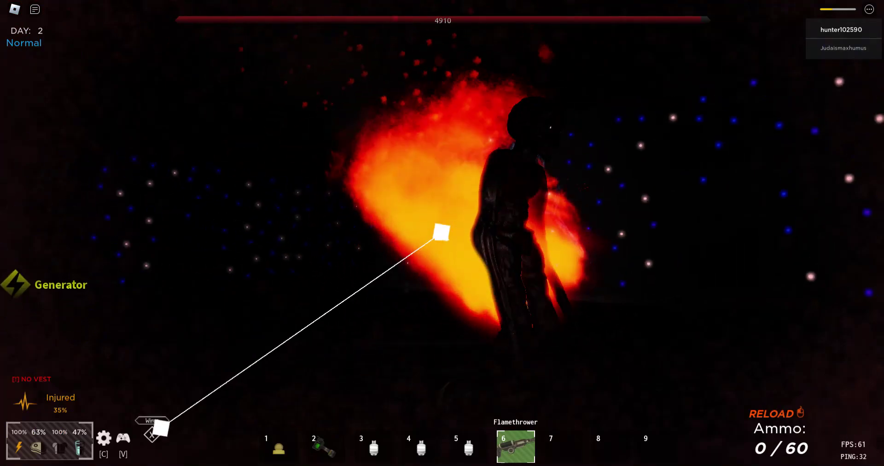
key(r)
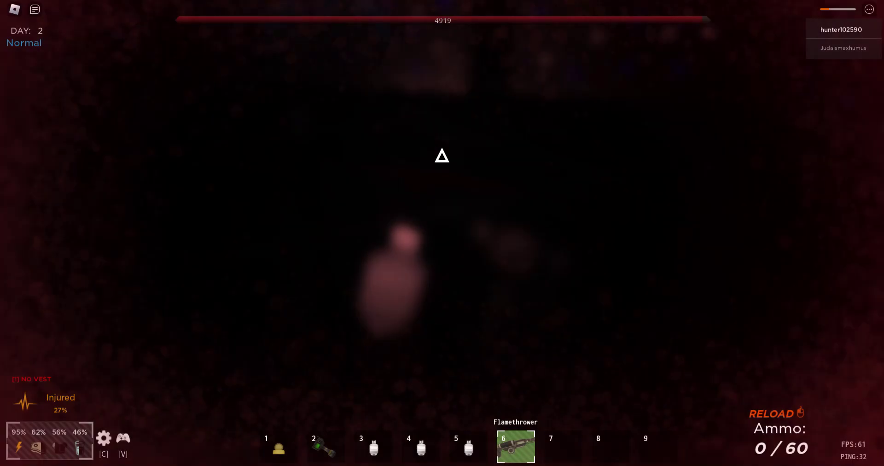
key(5)
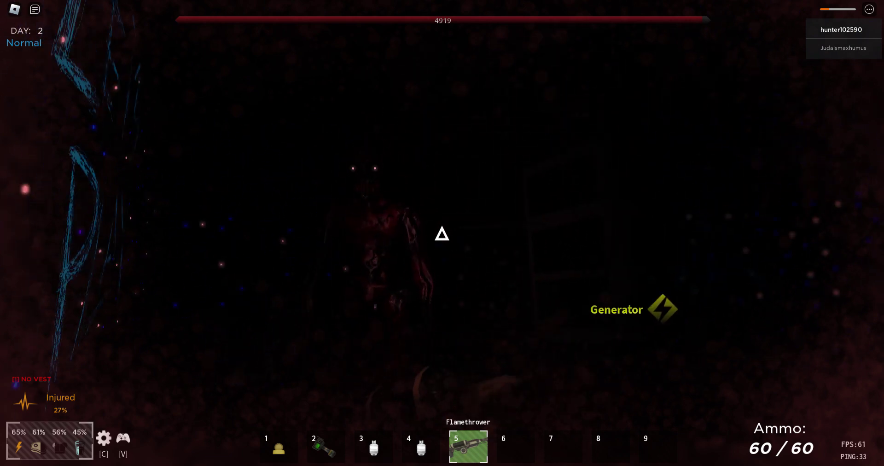